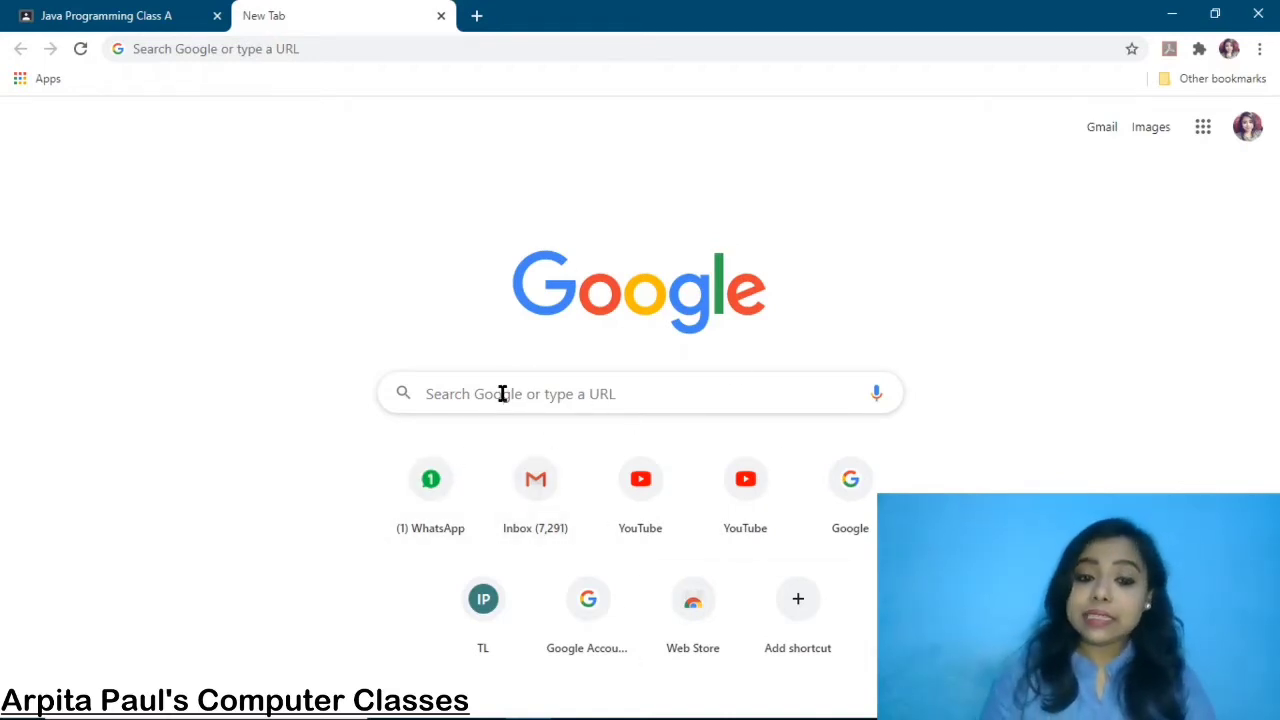
Search Google for 'GOOGLE FORMS' from the New Tab page
left_click(502, 393)
type("GOOG")
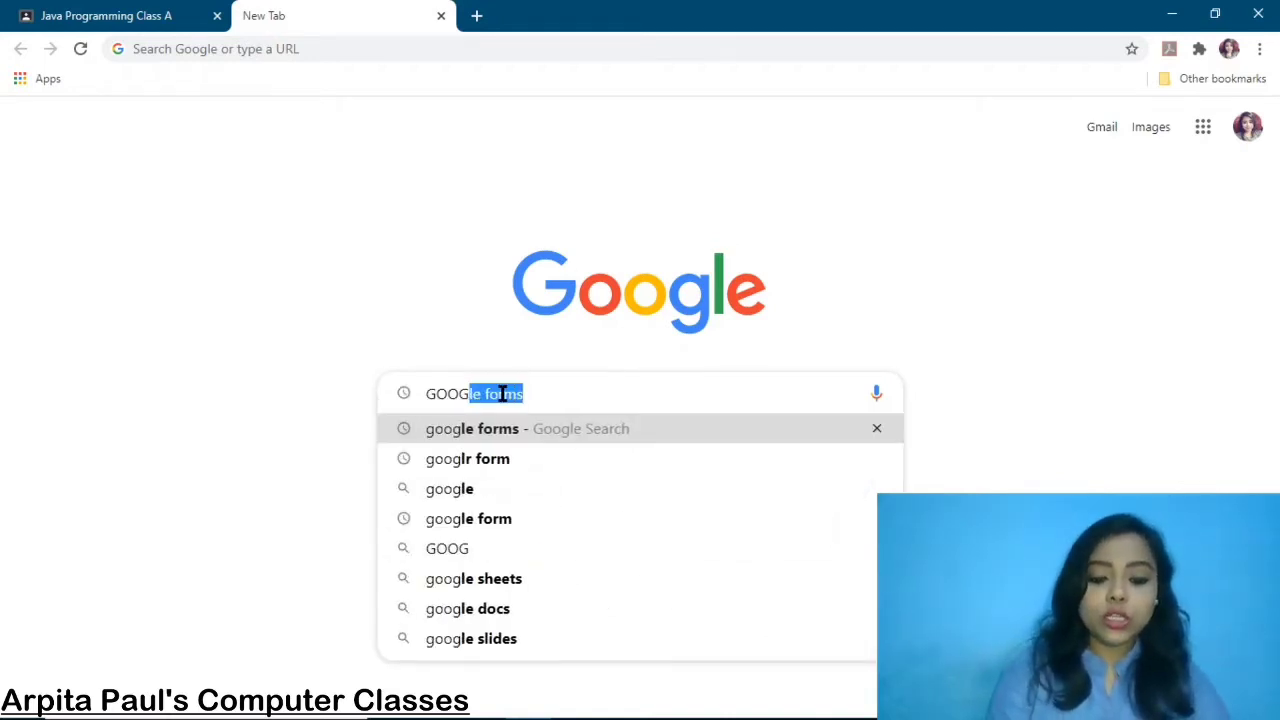
type("LE FORMS")
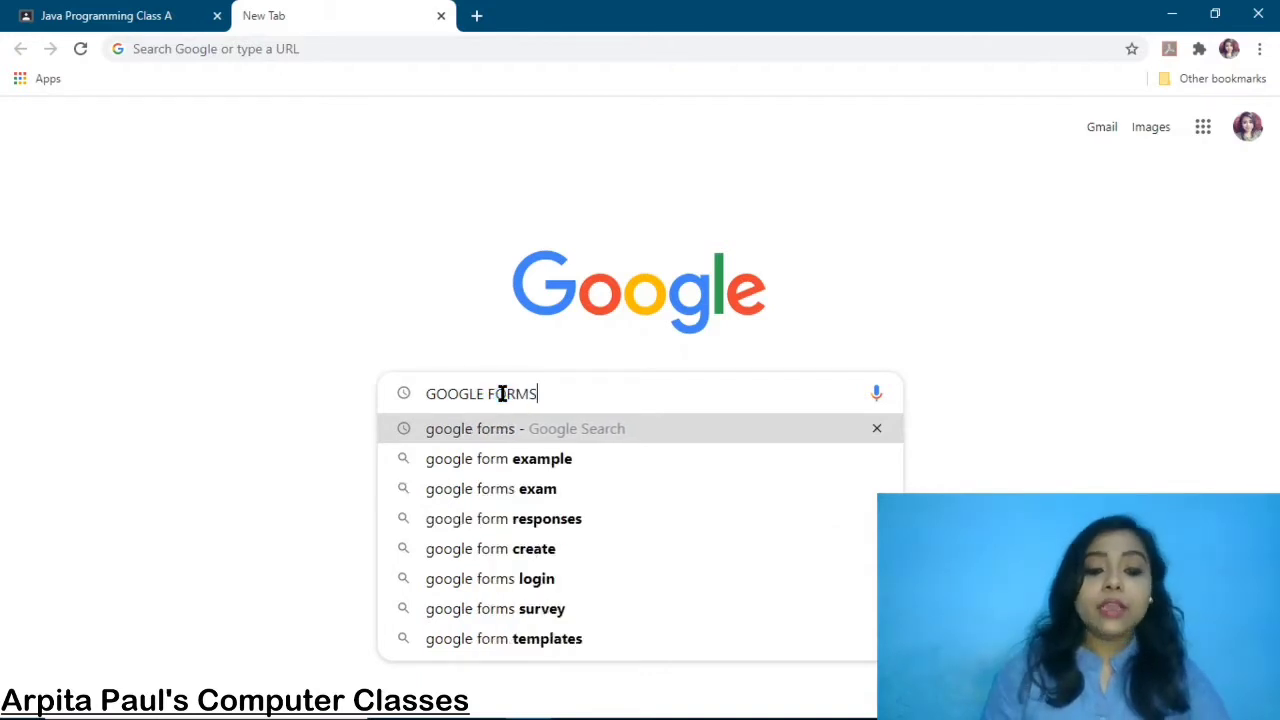
key("Return")
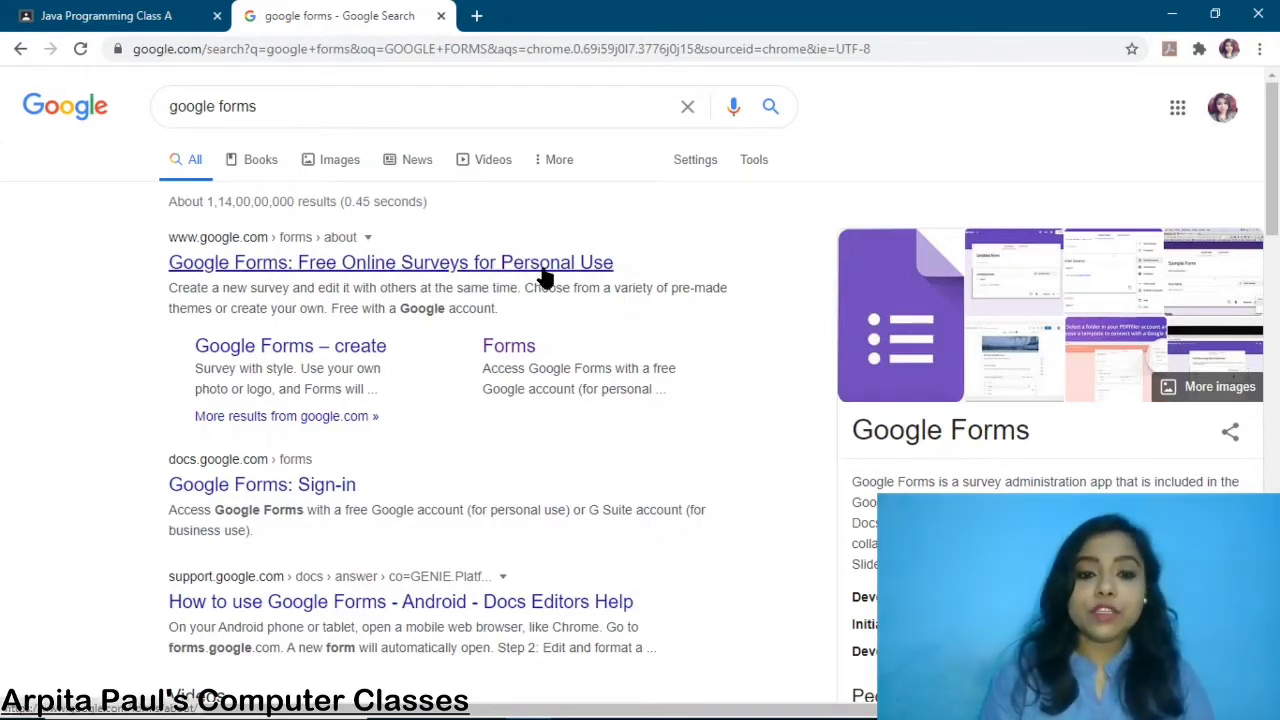
Create a blank form from the Google Forms home page and title it 'COMPUTER ONLINE TEST'
left_click(495, 350)
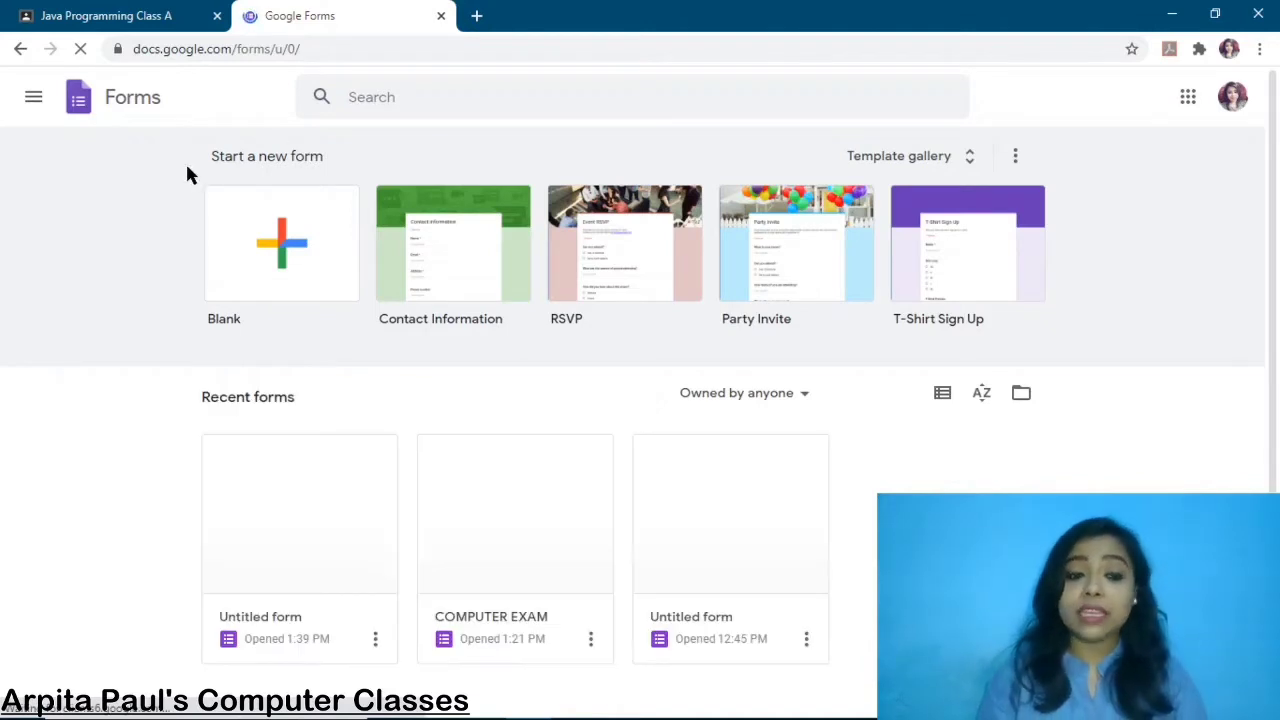
left_click(286, 250)
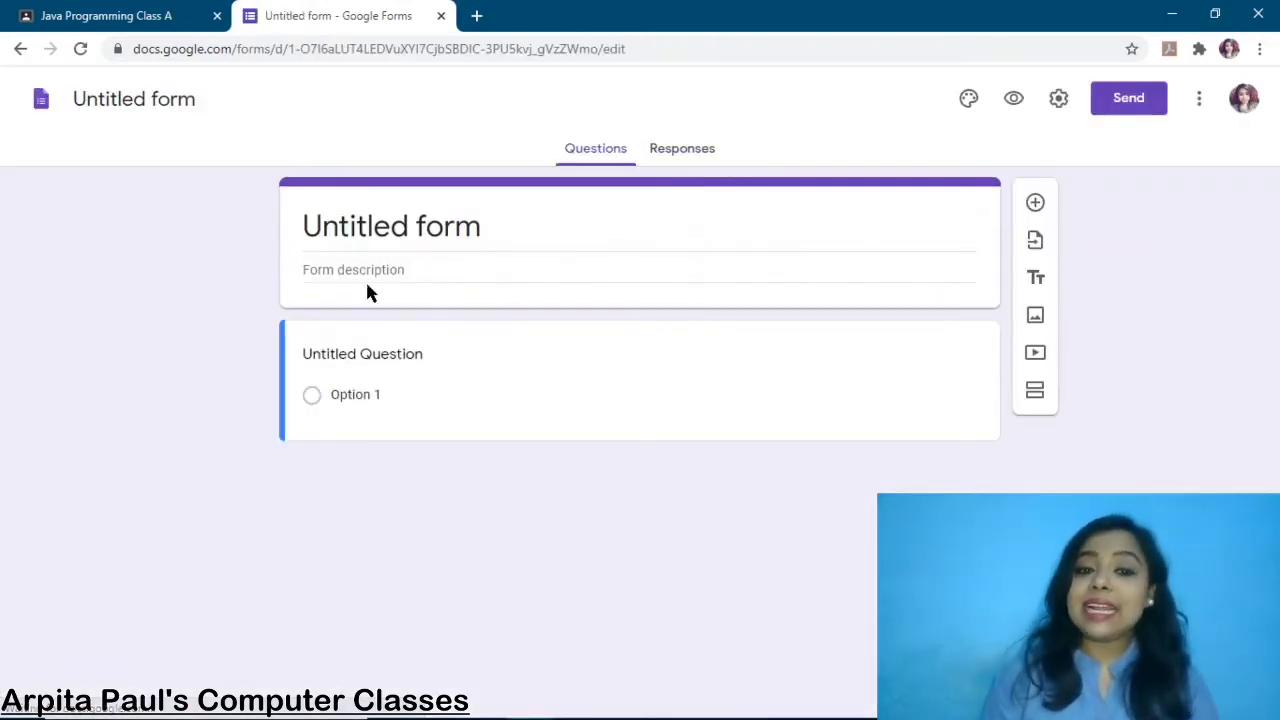
left_click(488, 229)
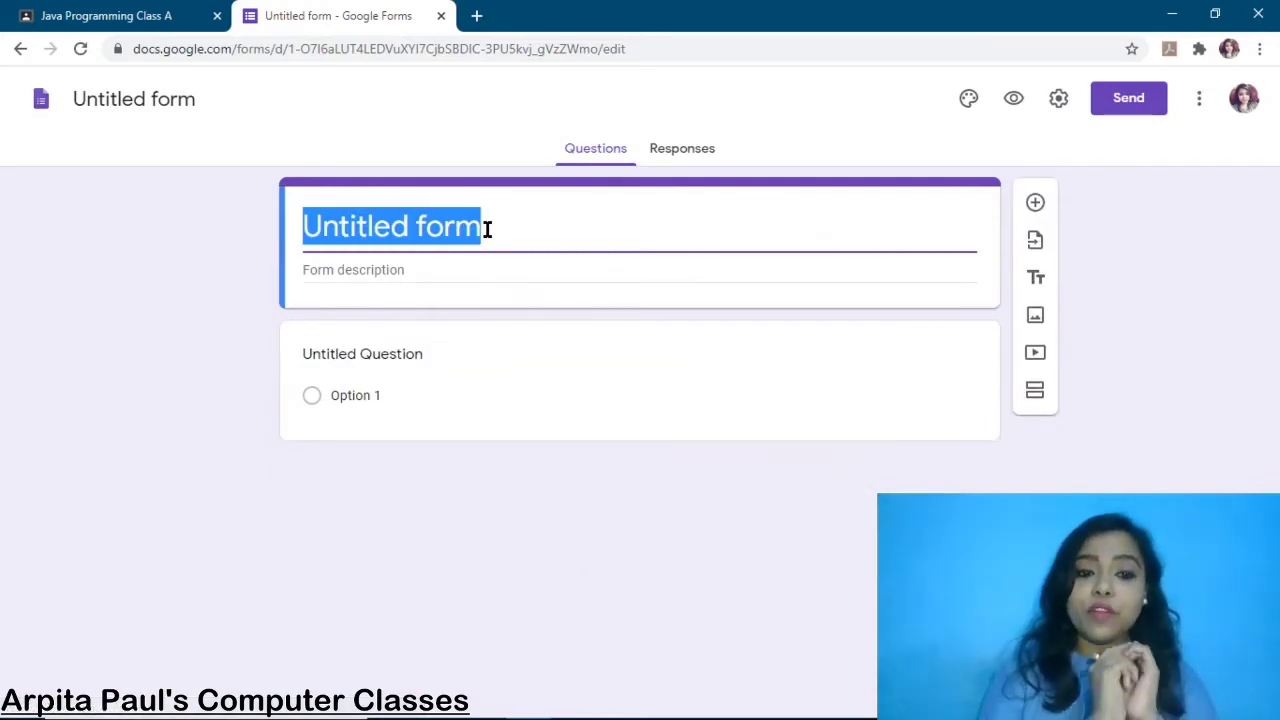
type("COMPUTER ")
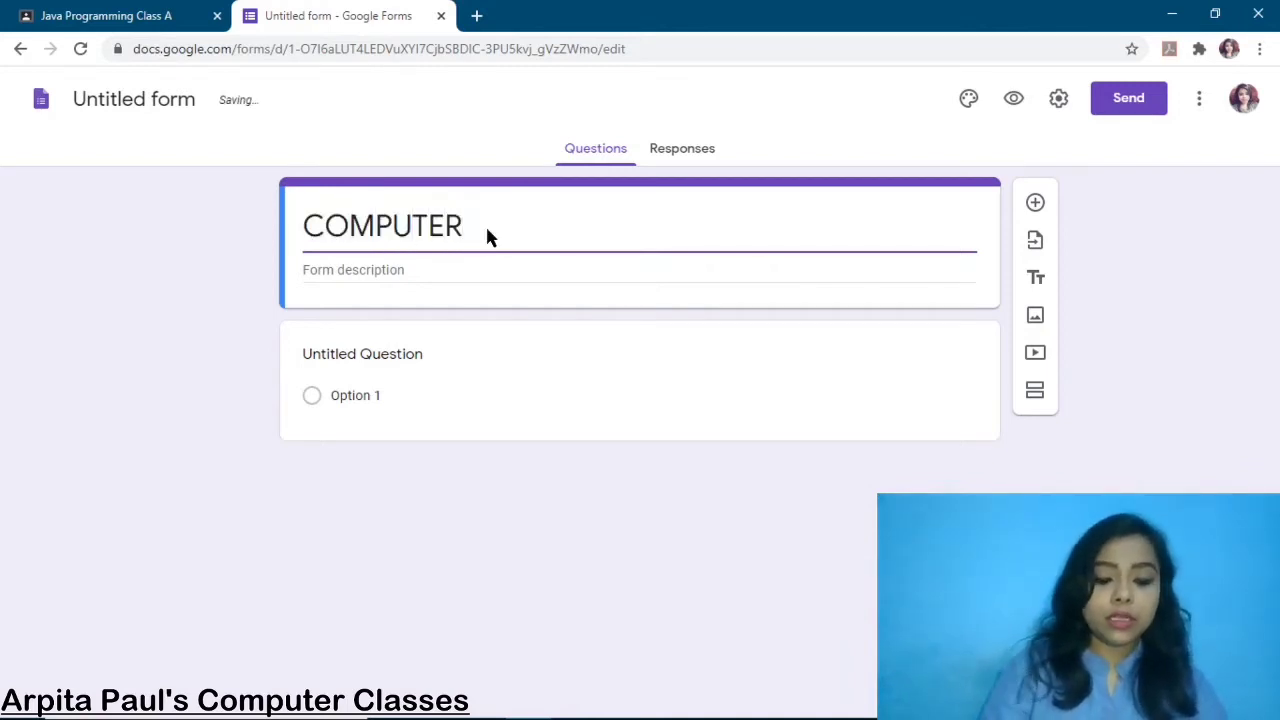
type("ONLINE ")
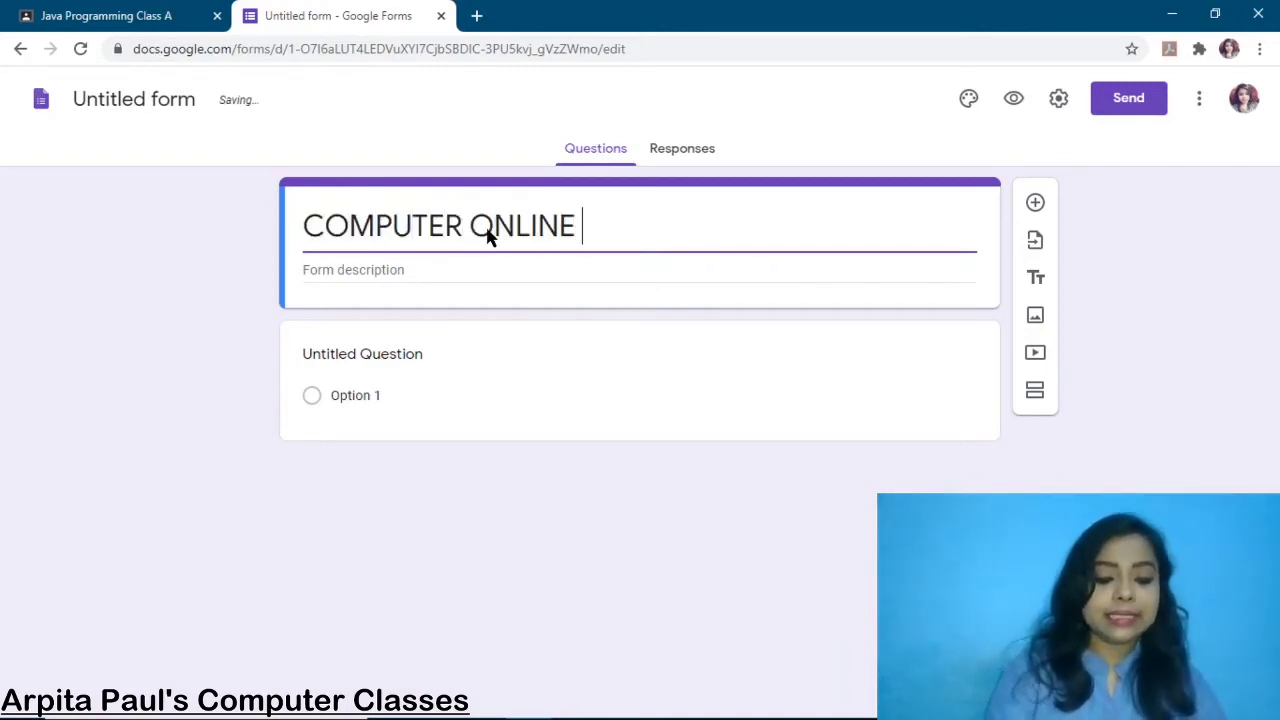
type("TEST")
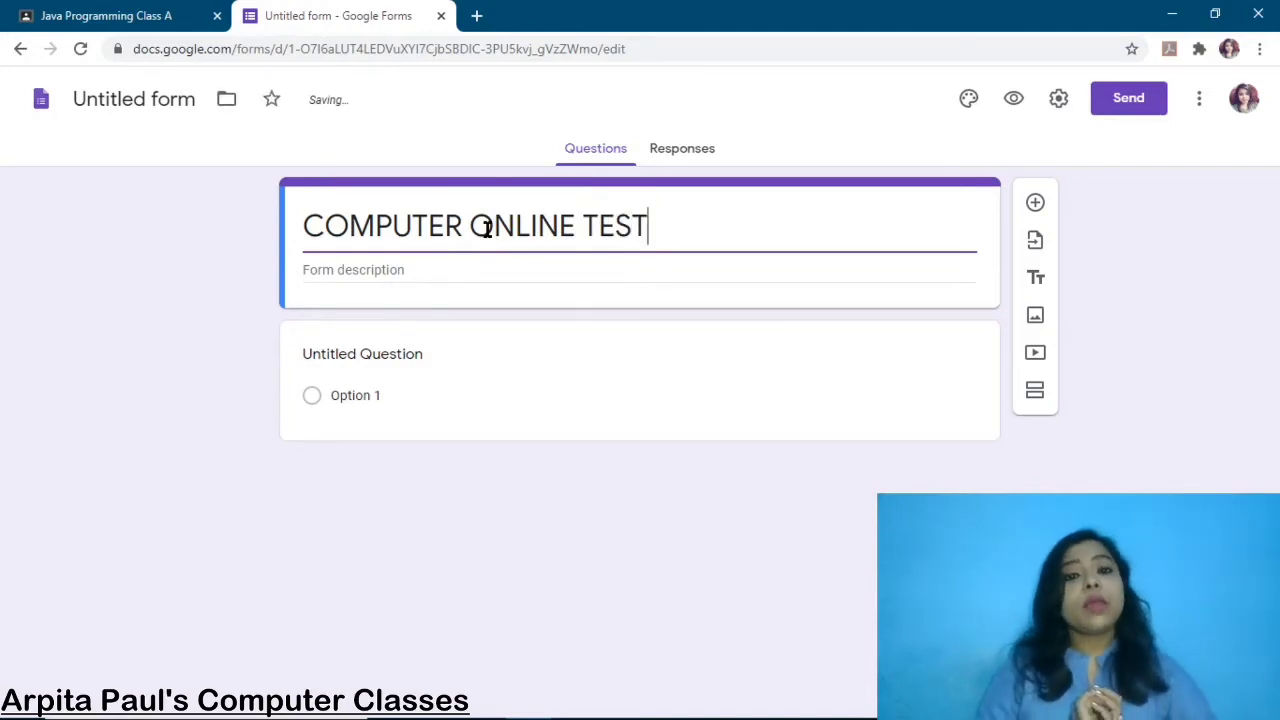
left_click(368, 270)
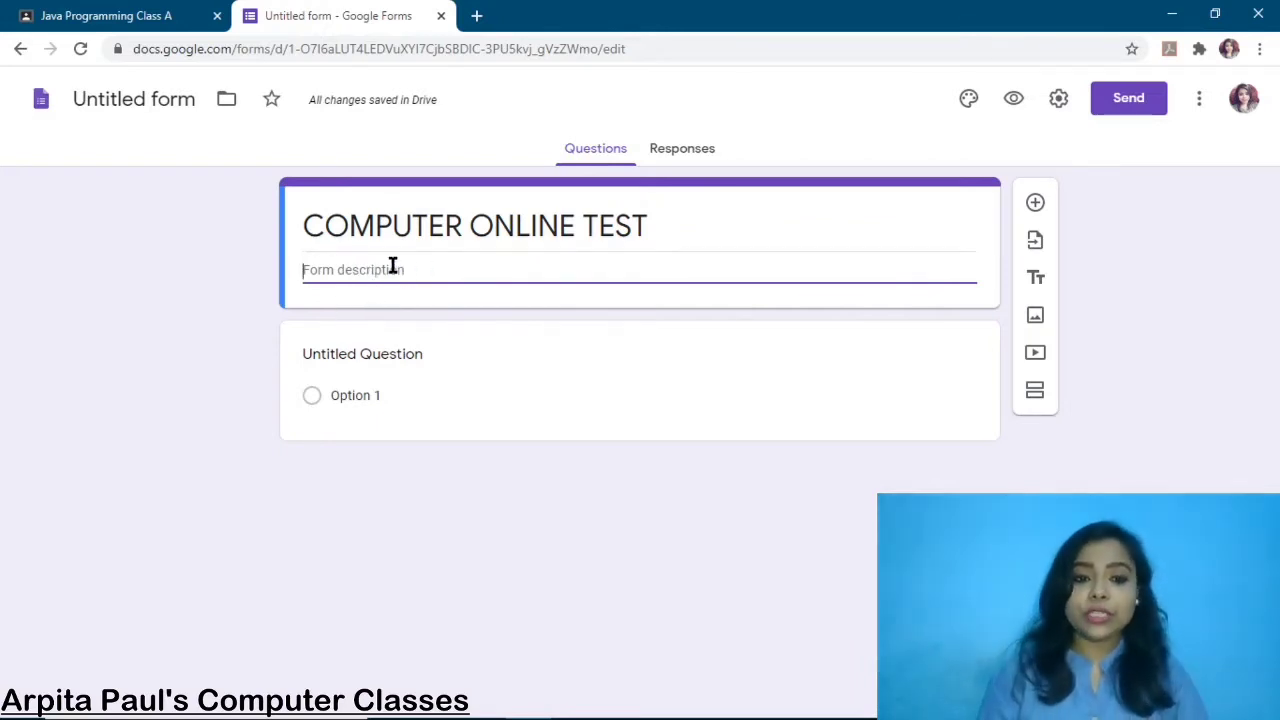
Title the first question 'STUDENT'S NAME' and change its type to Short answer
left_click(377, 354)
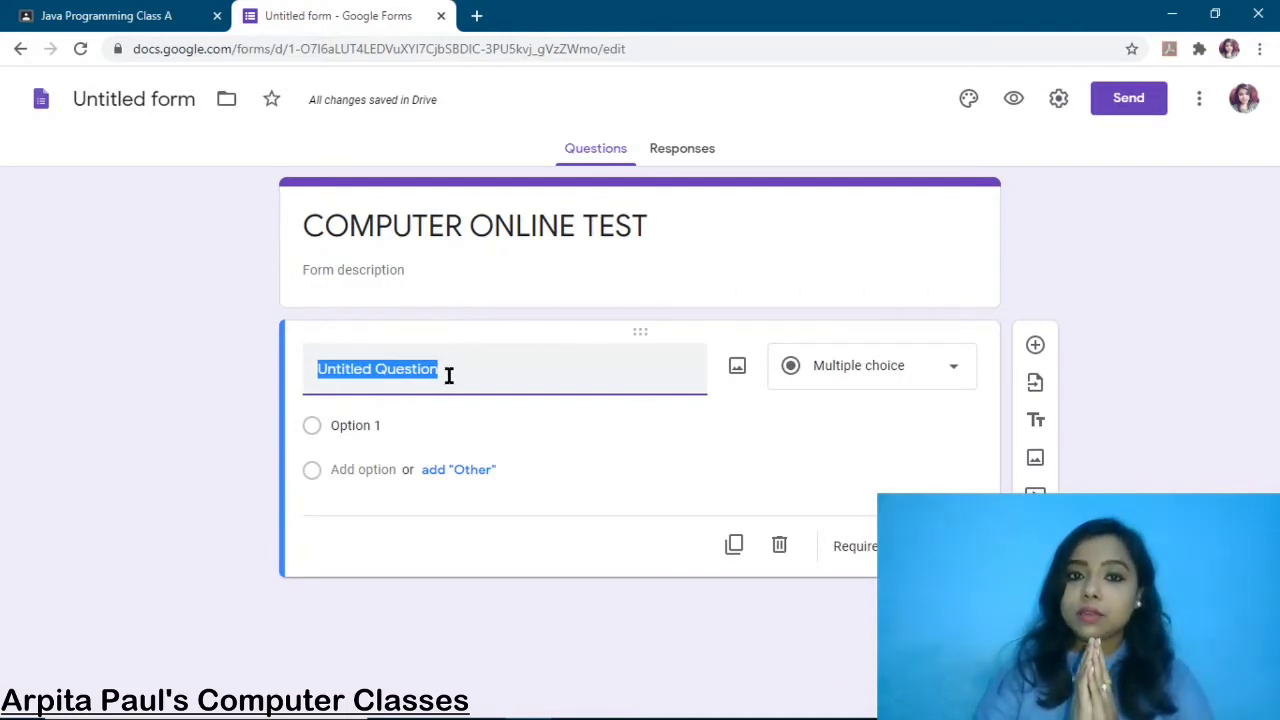
type("S")
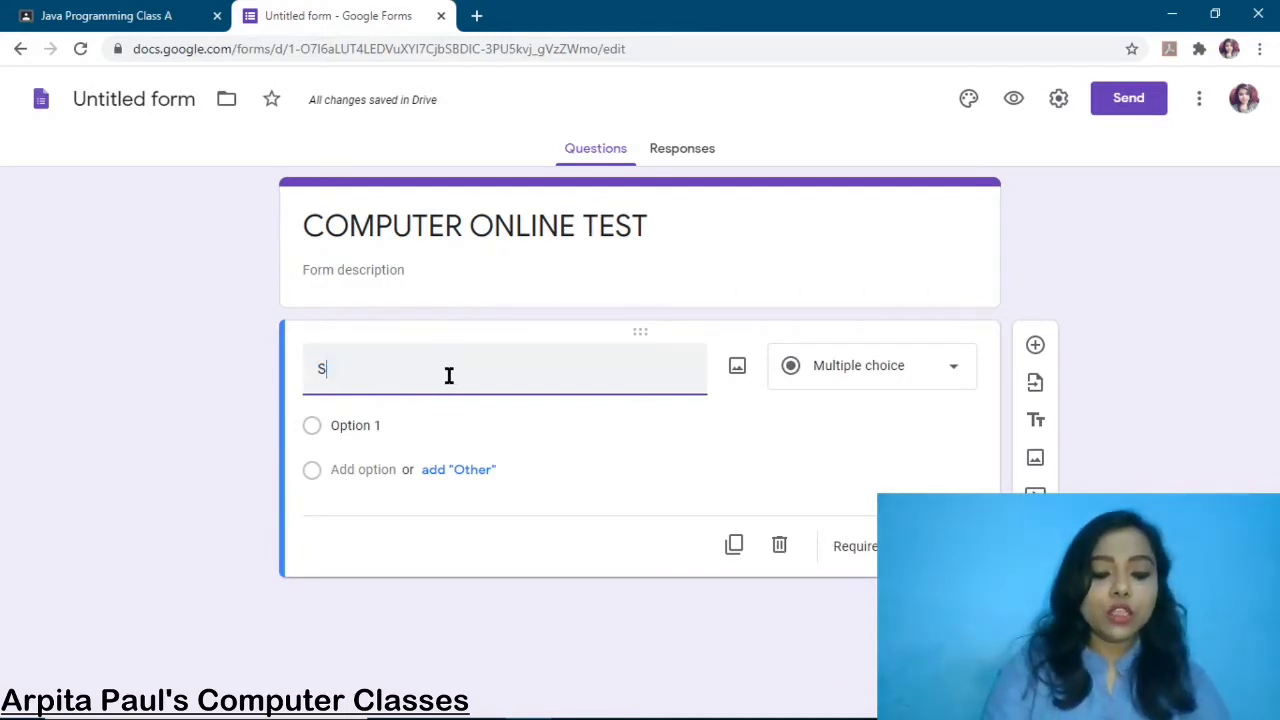
type("TUDENT")
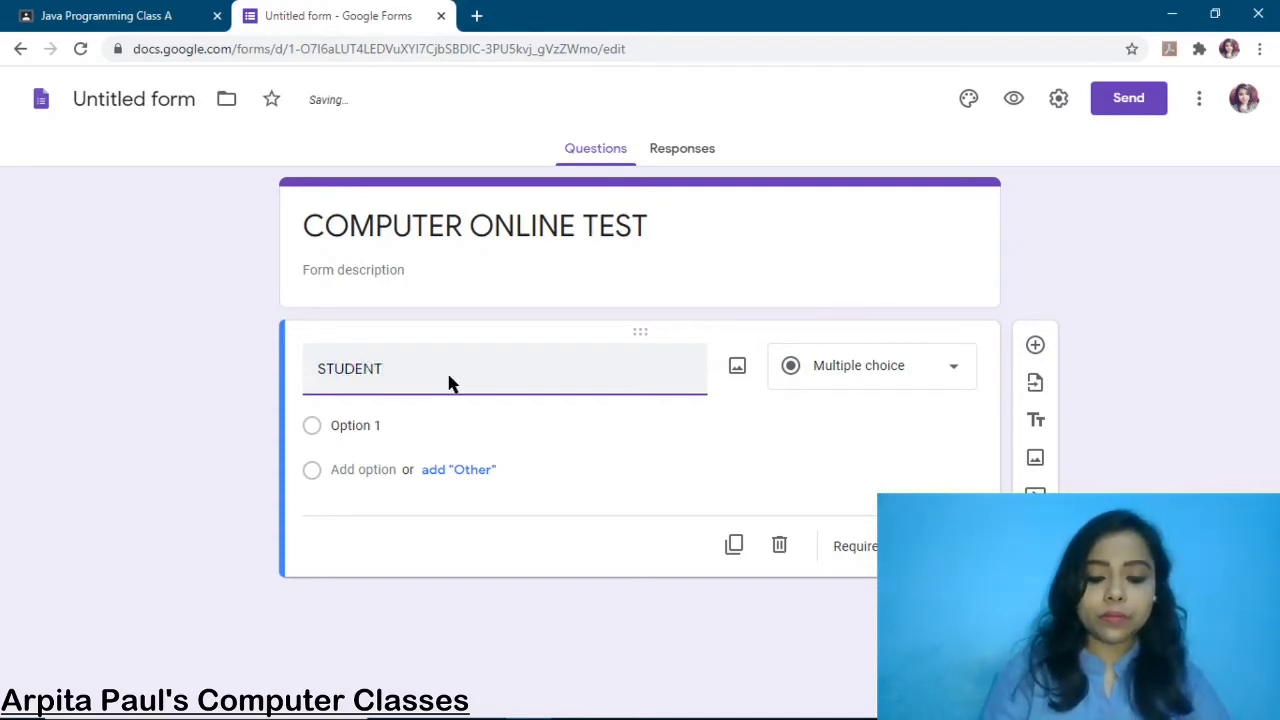
type("'S NAME")
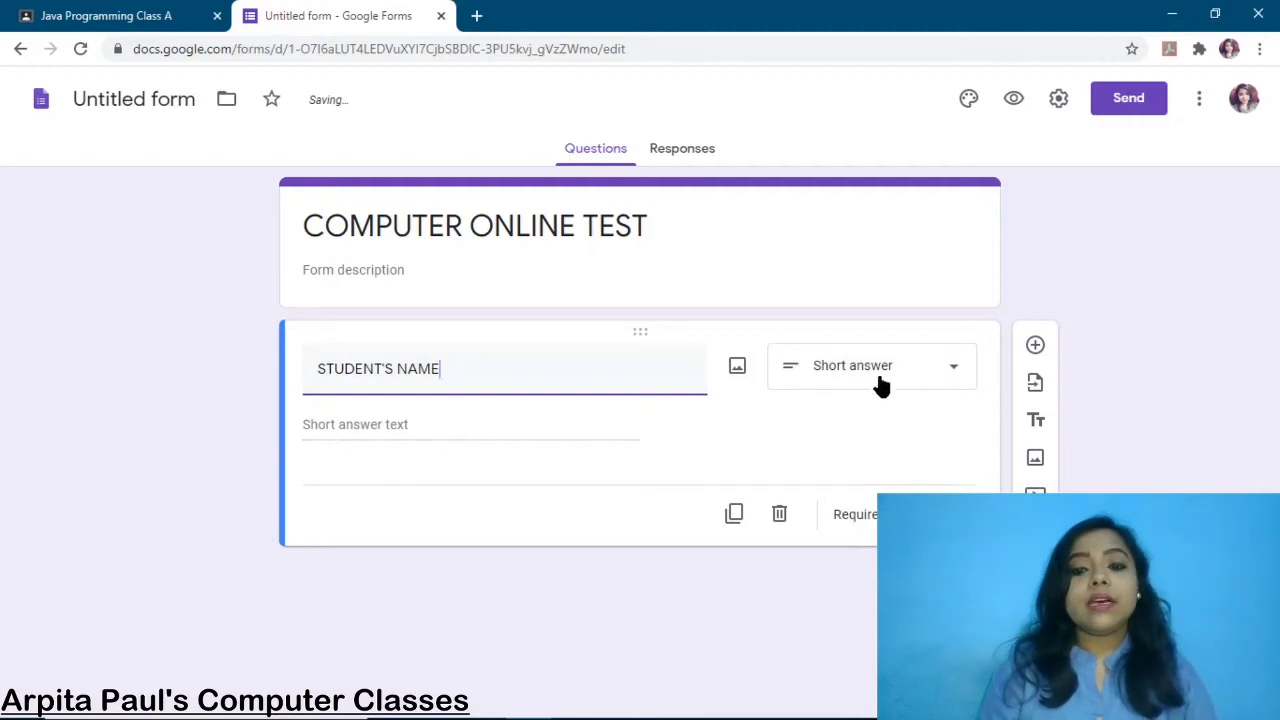
left_click(946, 374)
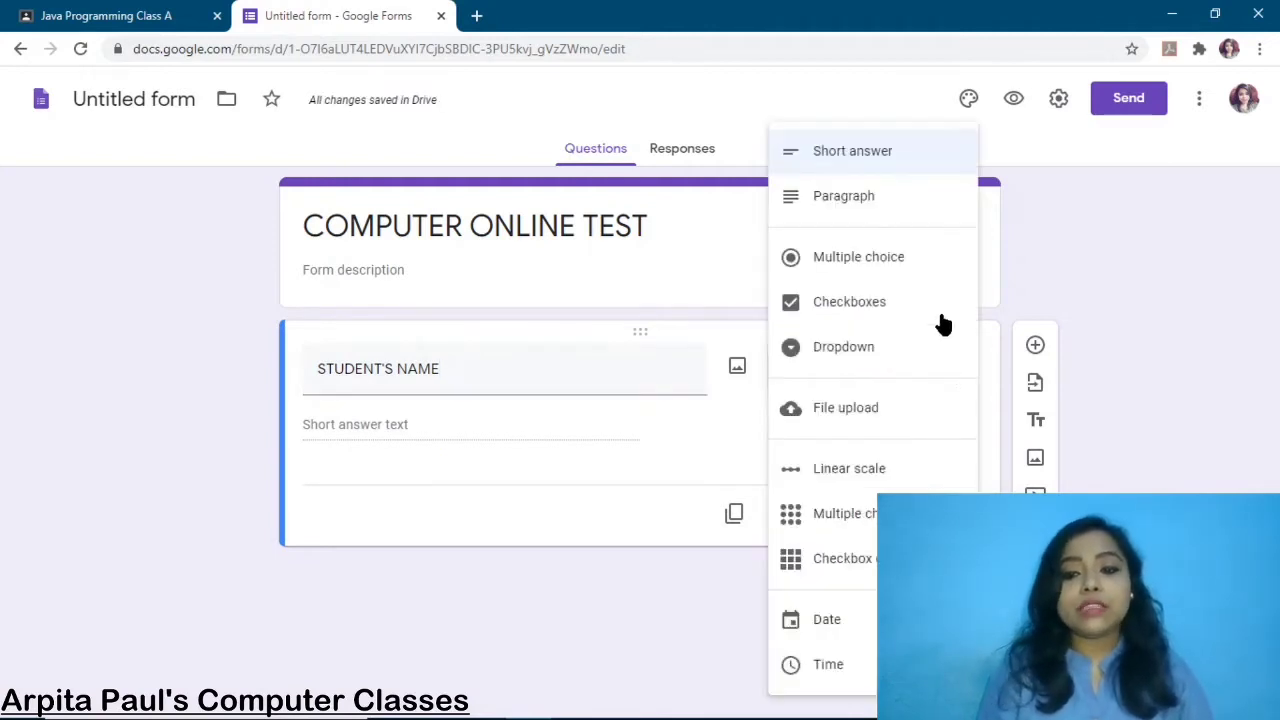
left_click(866, 155)
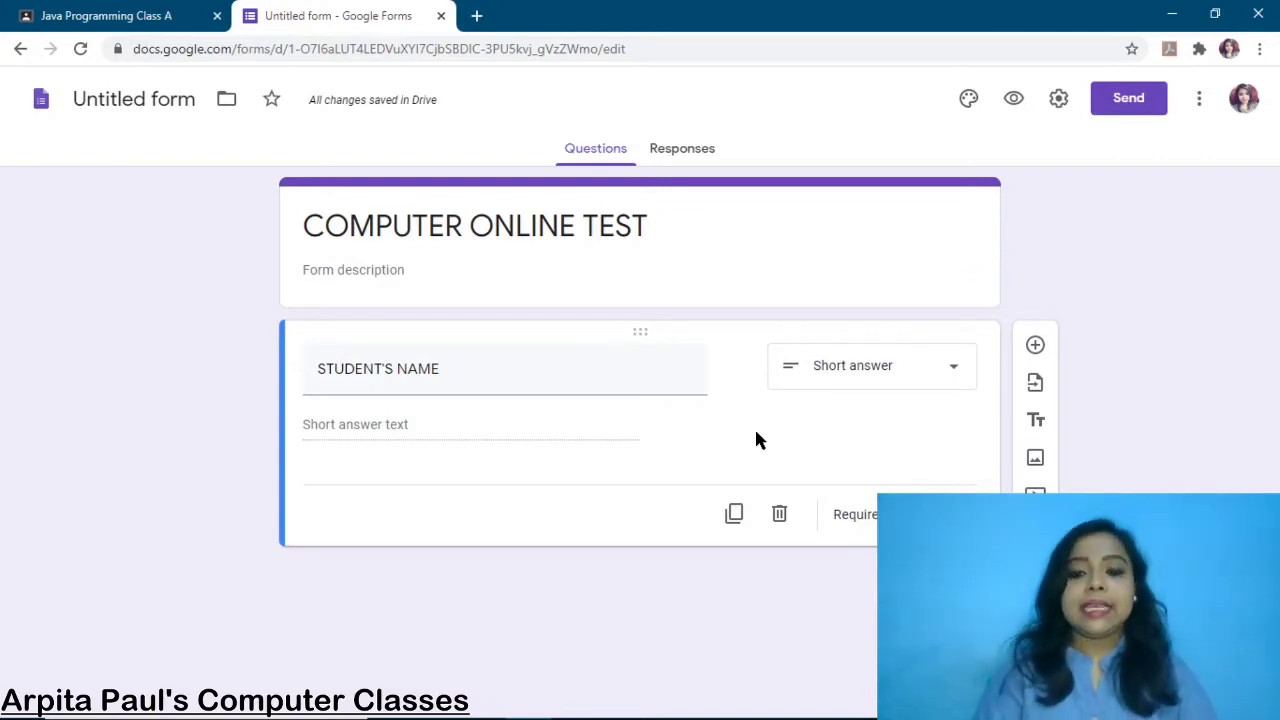
Add a Short answer question 'CLASS', then add a new blank question below it
left_click(1036, 348)
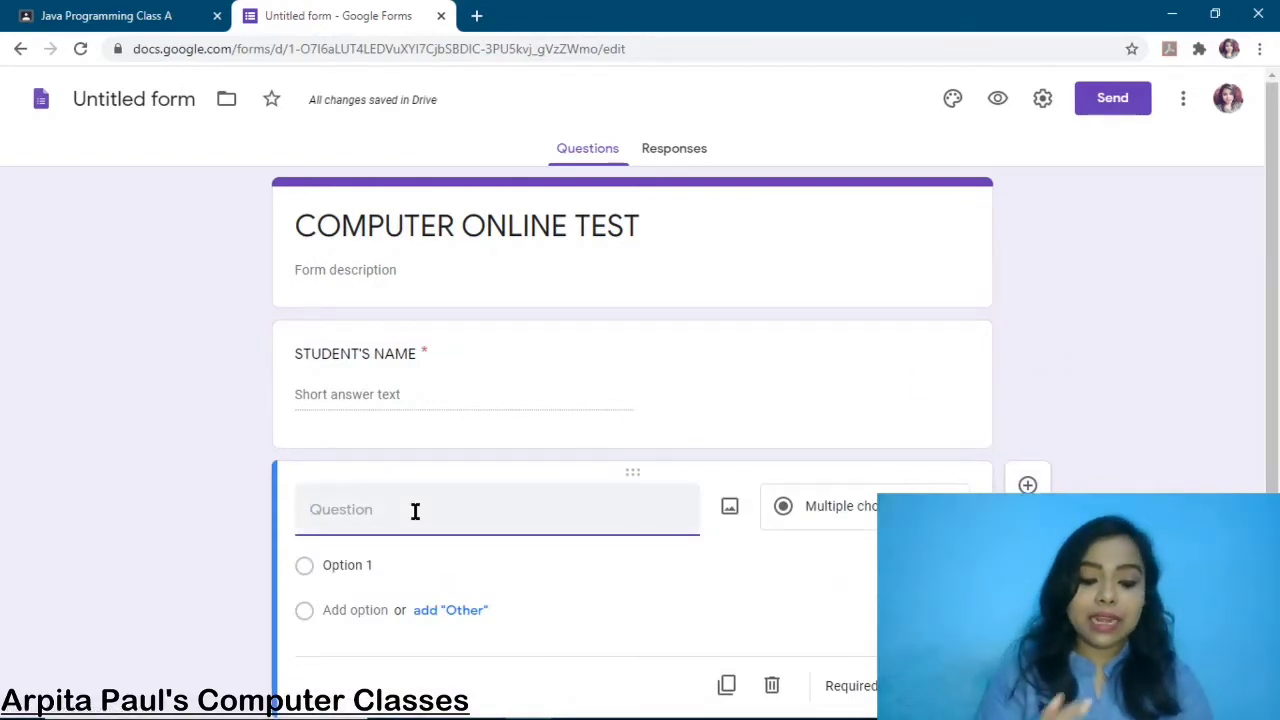
type("CLASS")
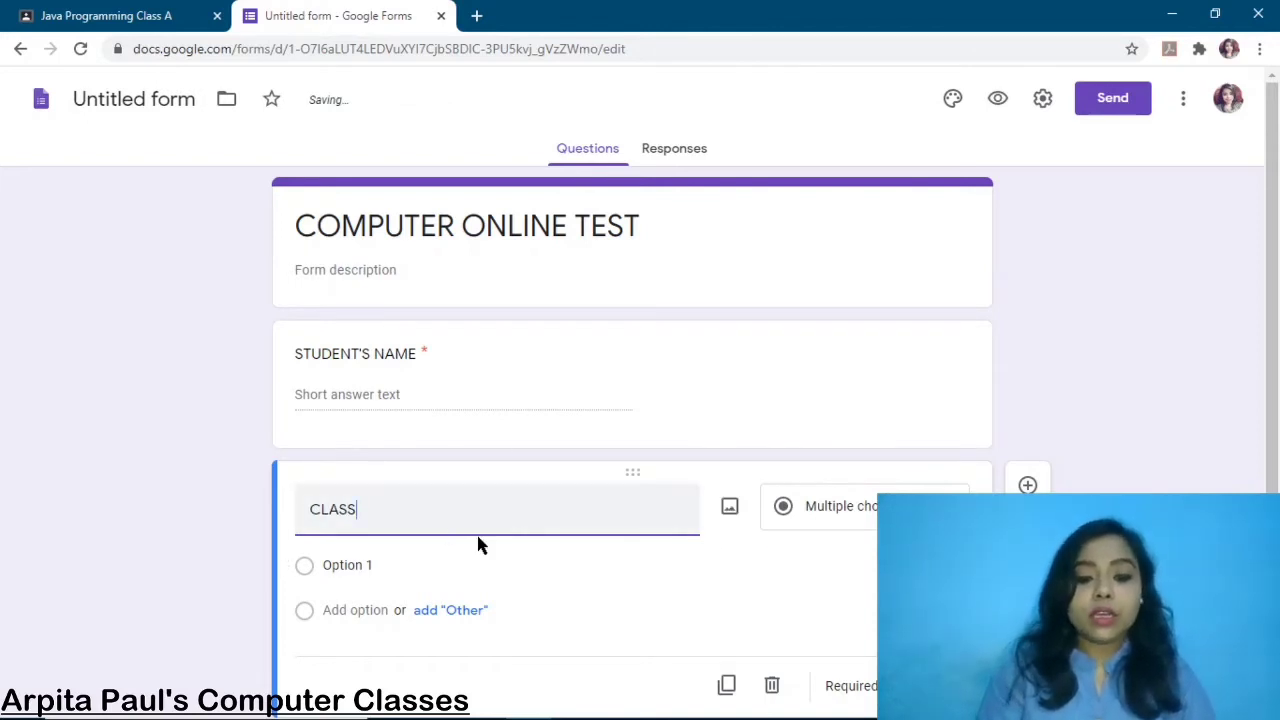
left_click(830, 506)
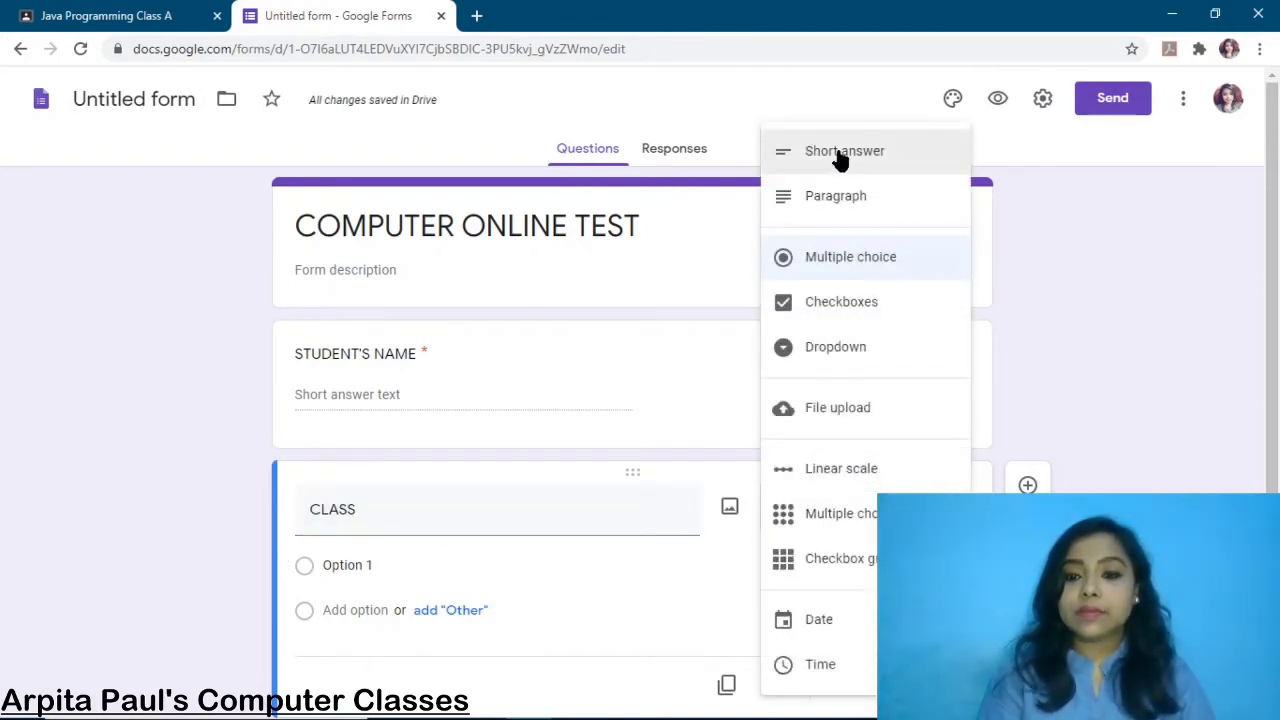
left_click(840, 155)
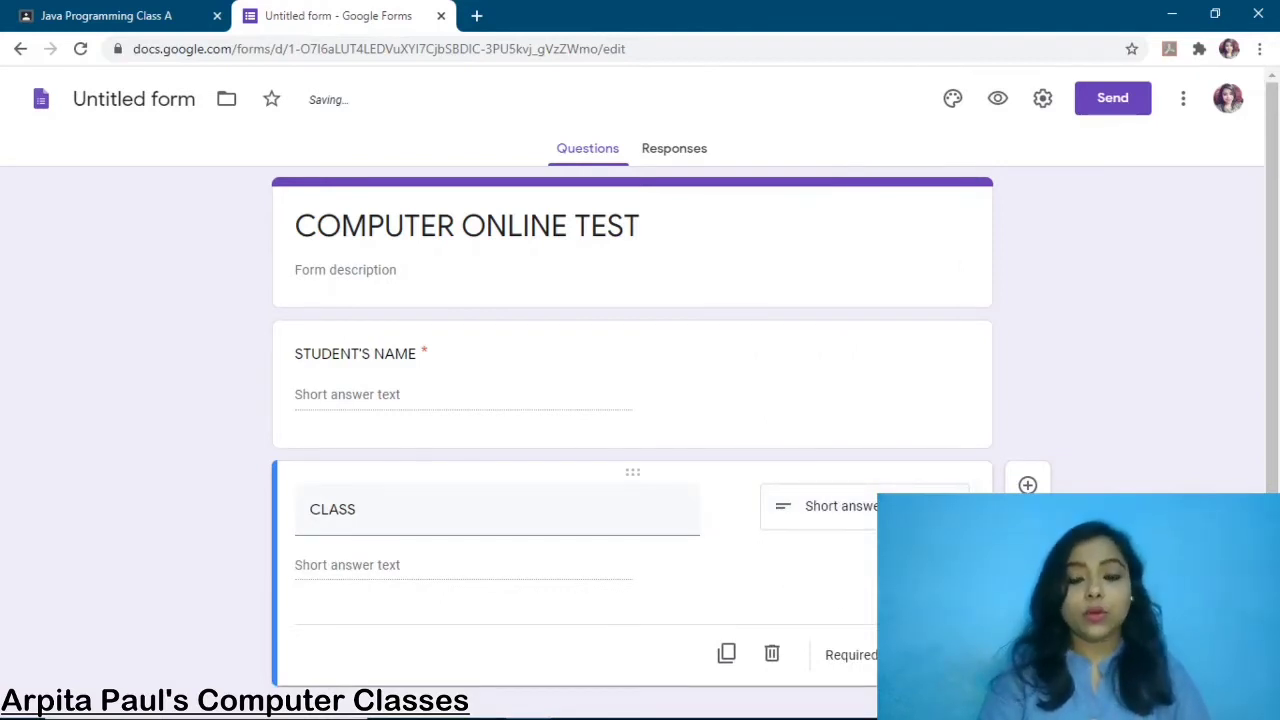
left_click(1027, 485)
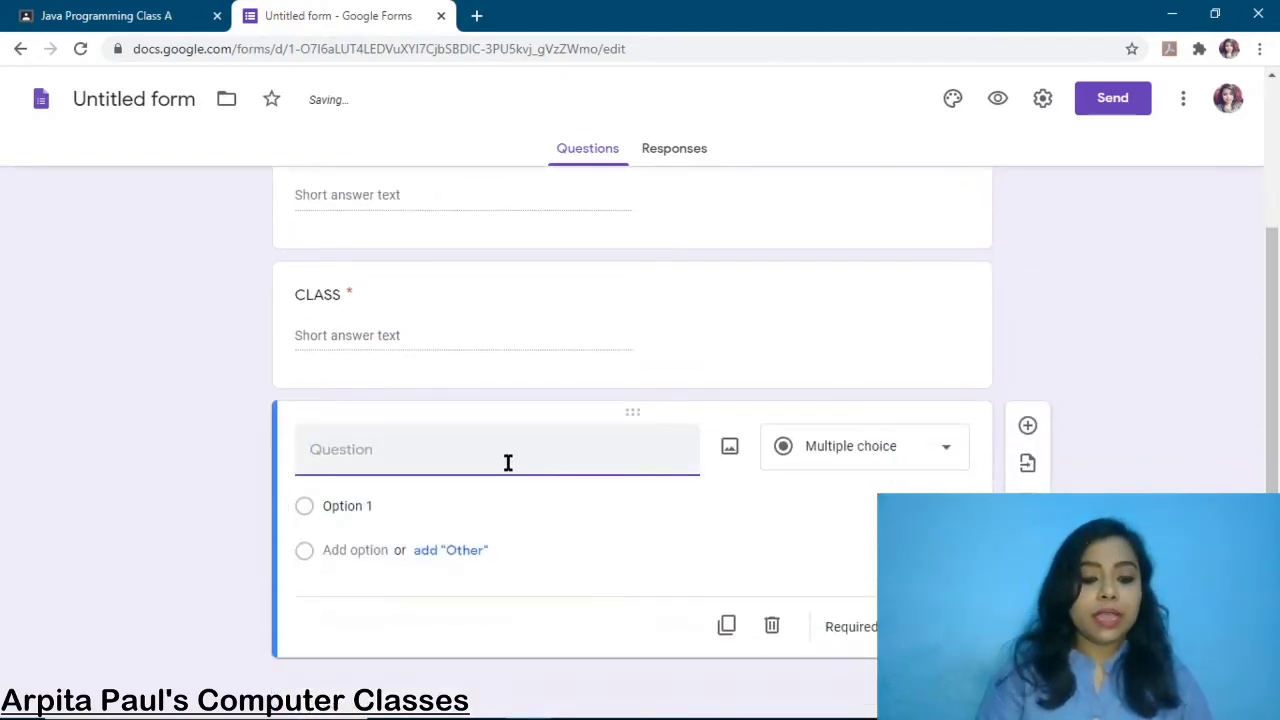
Title the question 'ROLL NO' and add Number validation requiring values greater than 0
type("ROLL N")
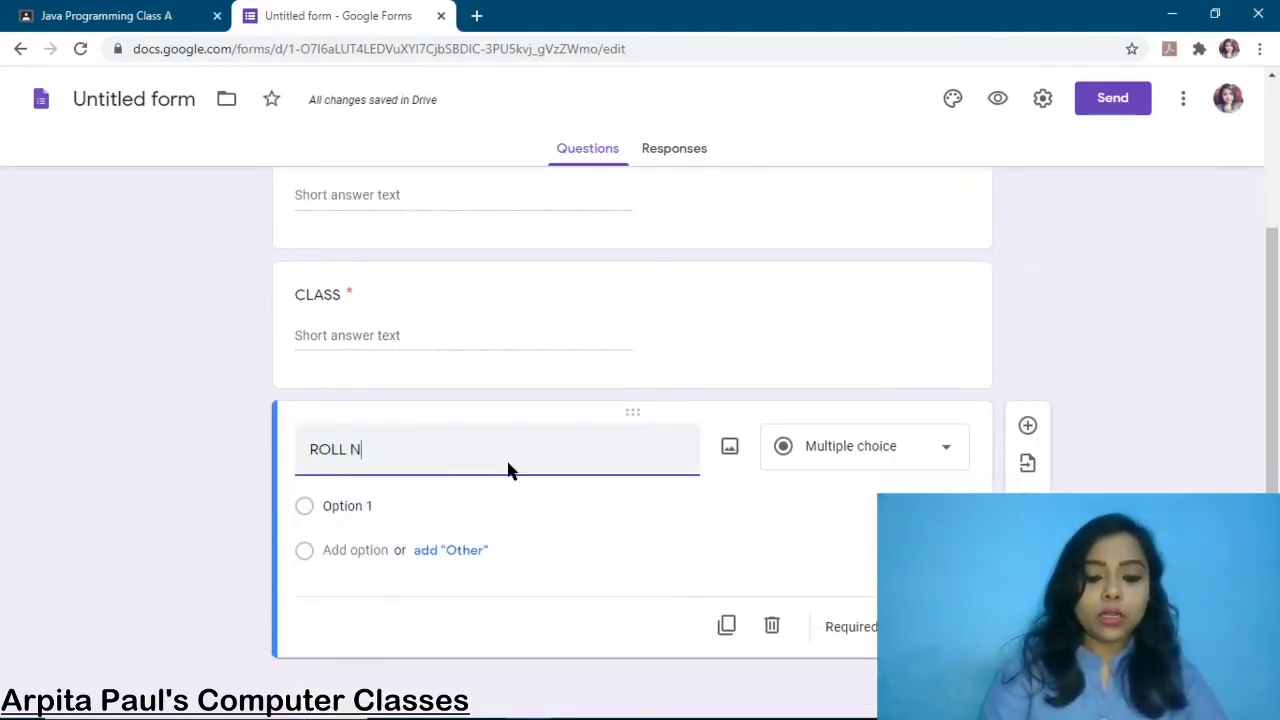
type("O")
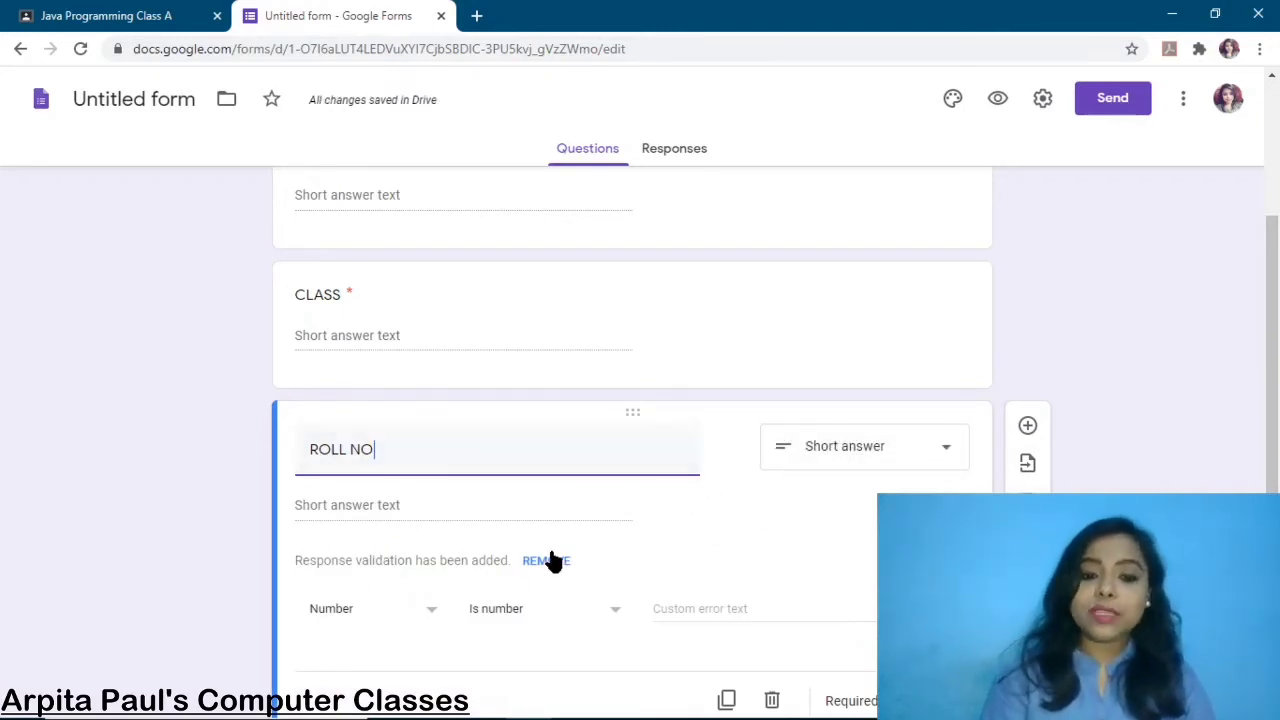
scroll(553, 562, "down", 1)
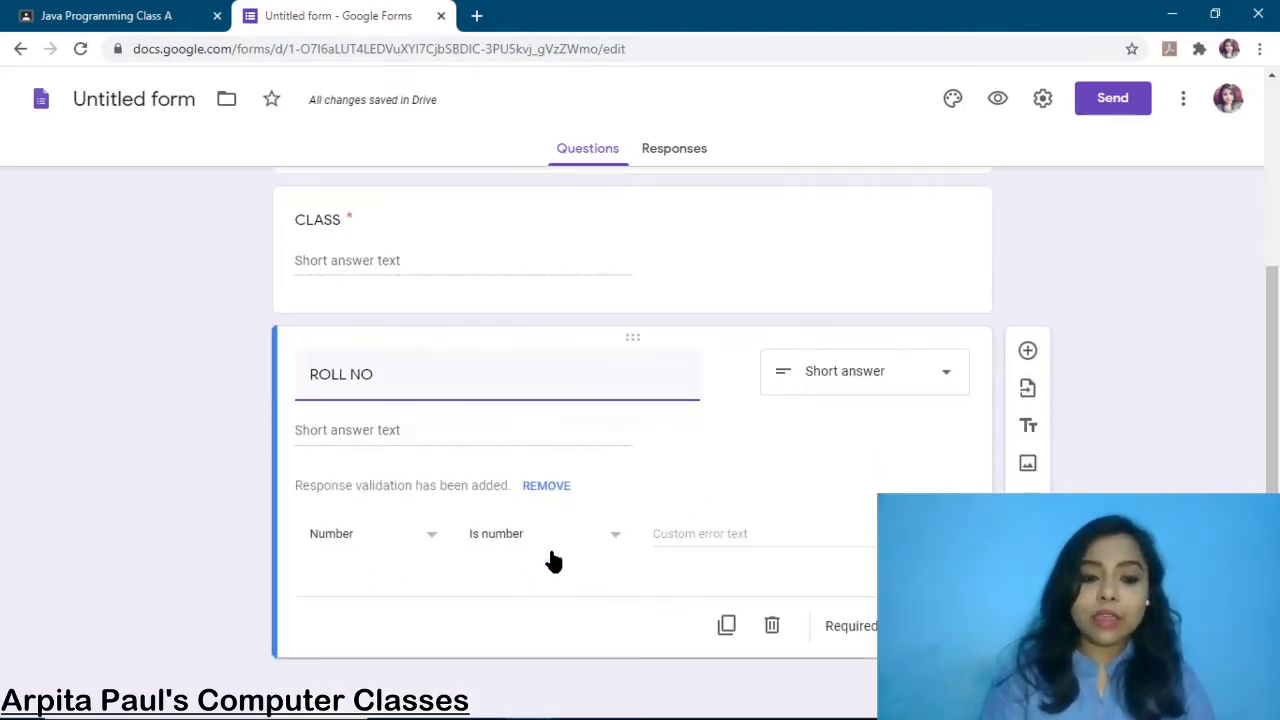
left_click(437, 541)
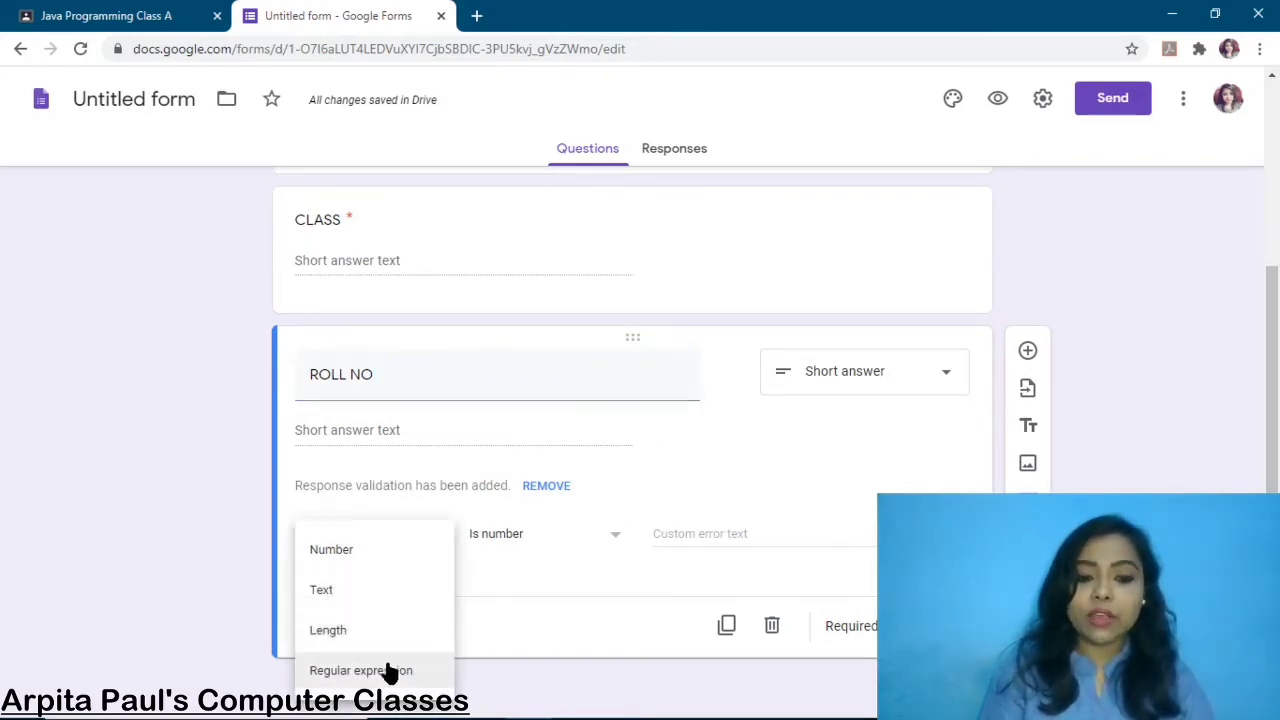
left_click(335, 564)
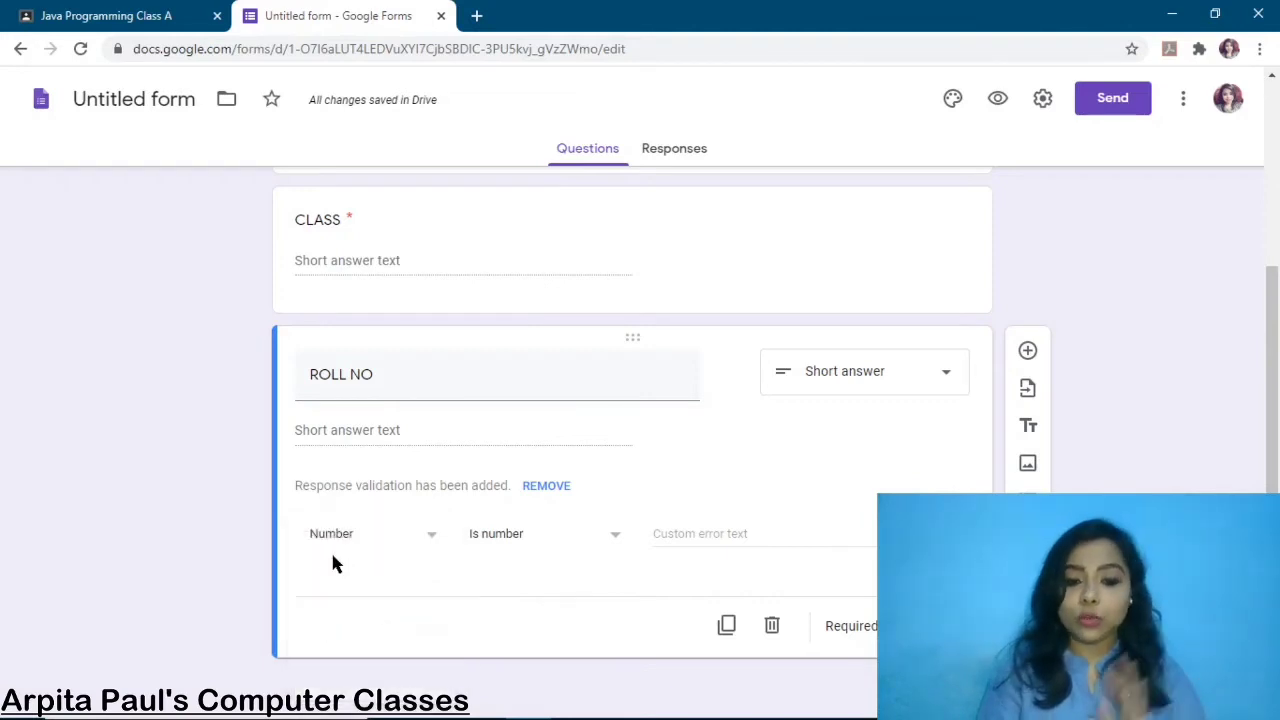
left_click(615, 541)
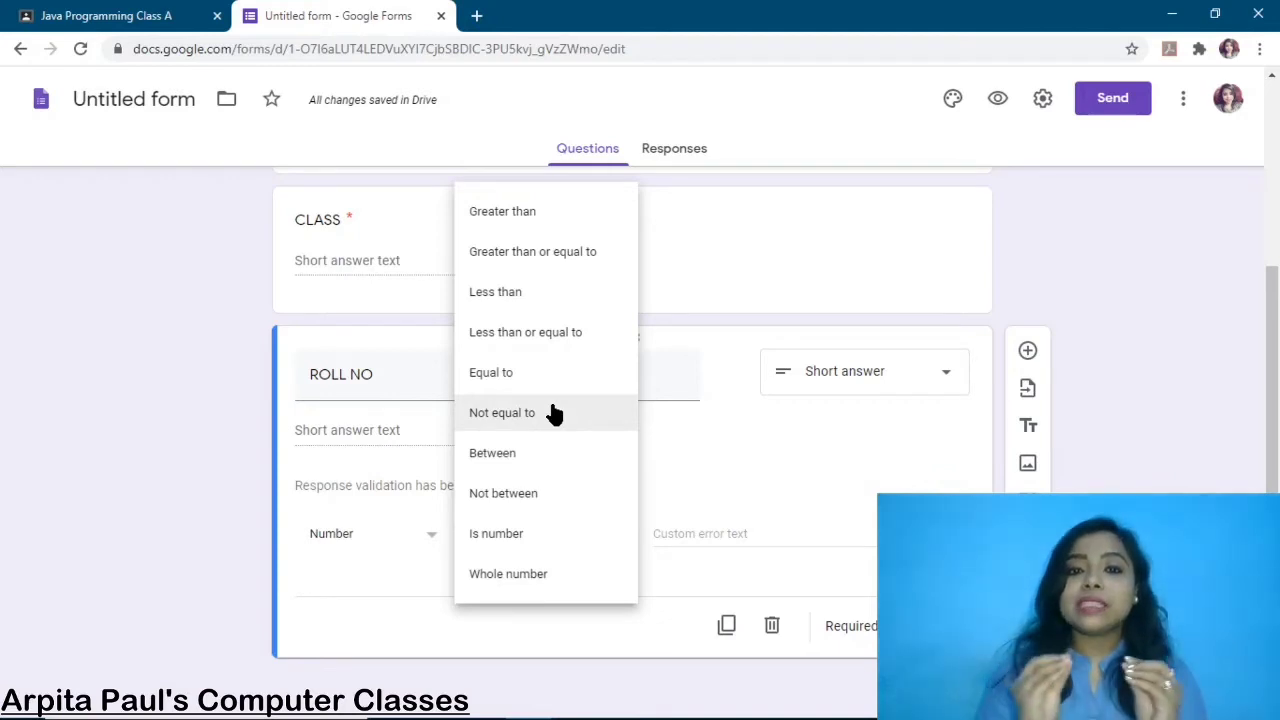
left_click(527, 213)
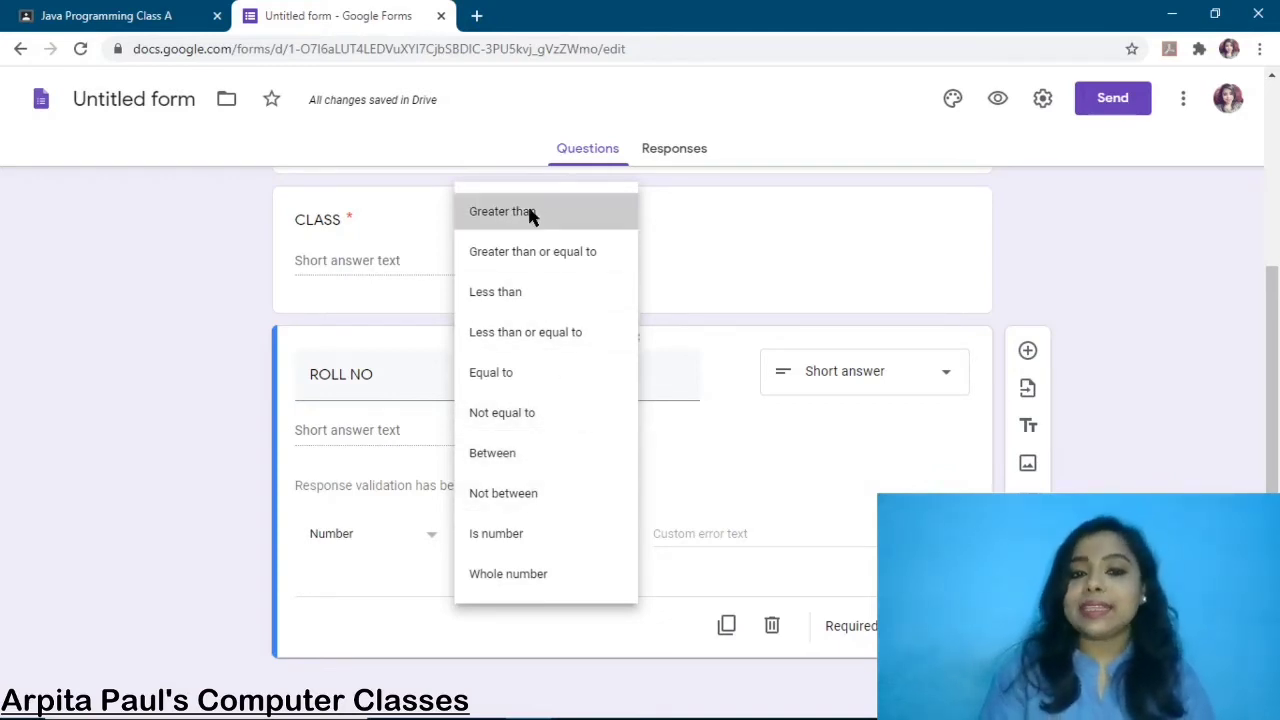
left_click(675, 536)
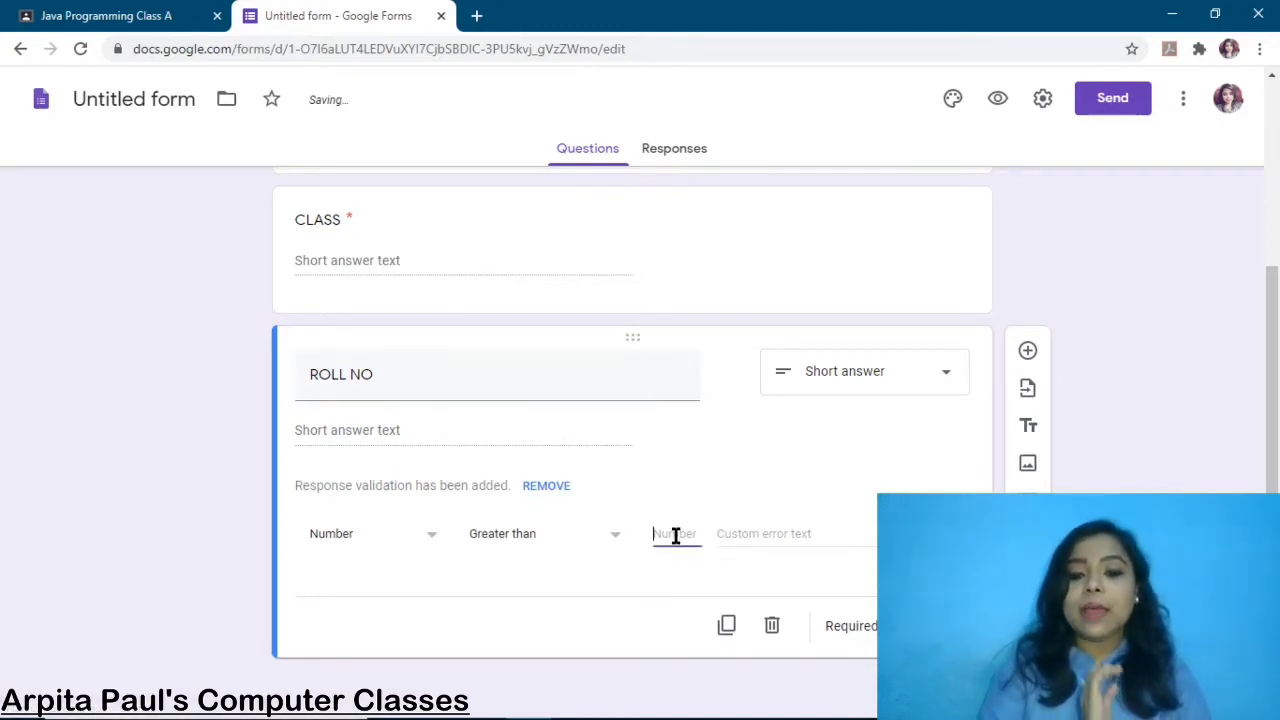
type("0")
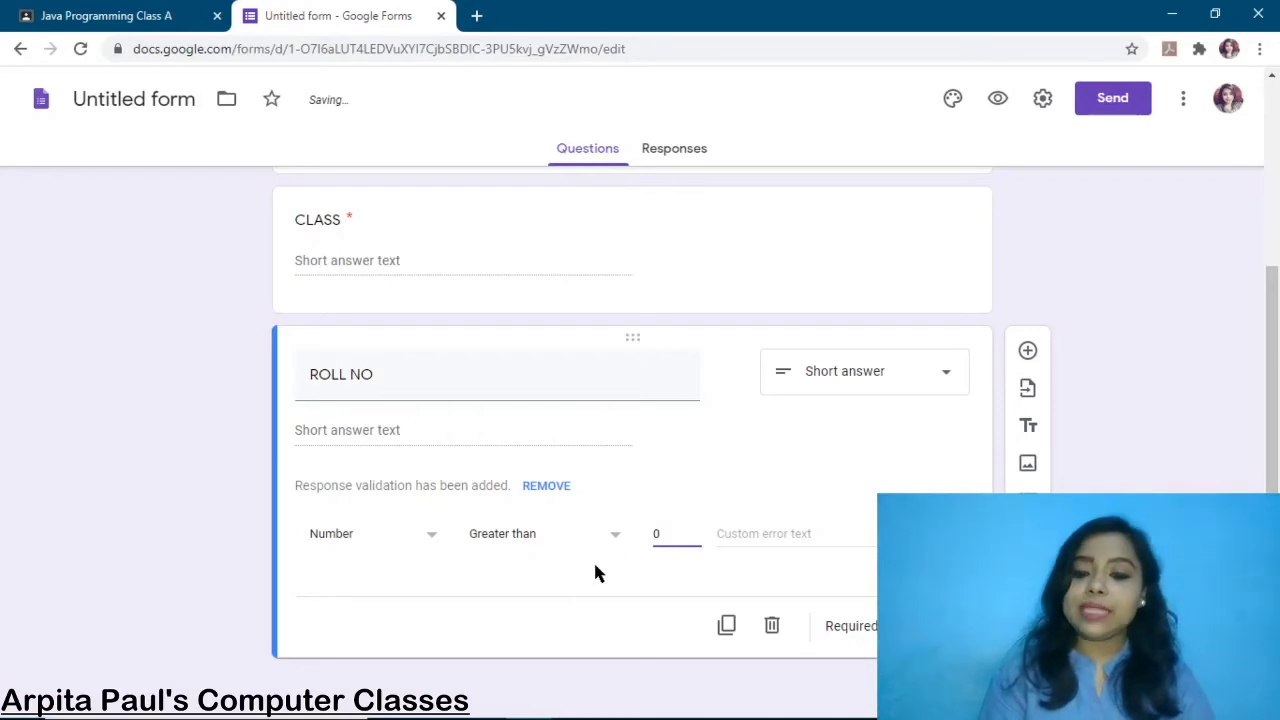
Mark the ROLL NO question as required
left_click(906, 626)
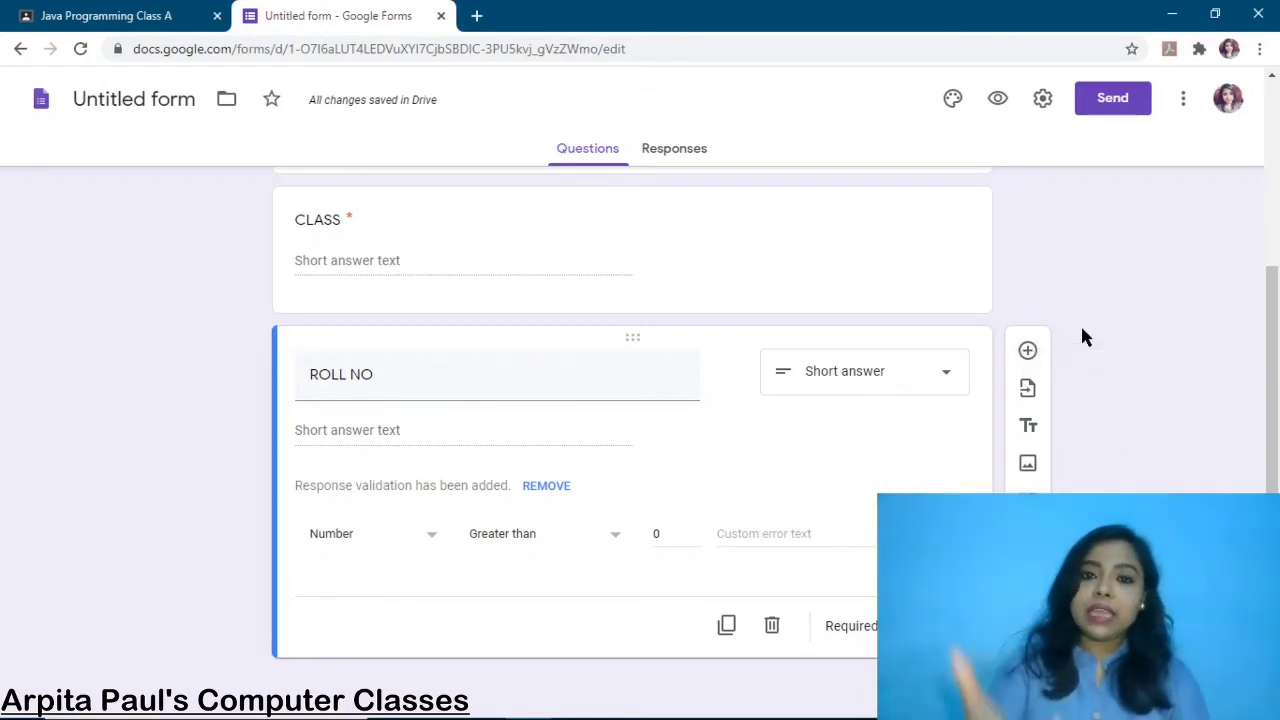
scroll(1021, 270, "up", 1)
scroll(1022, 278, "up", 1)
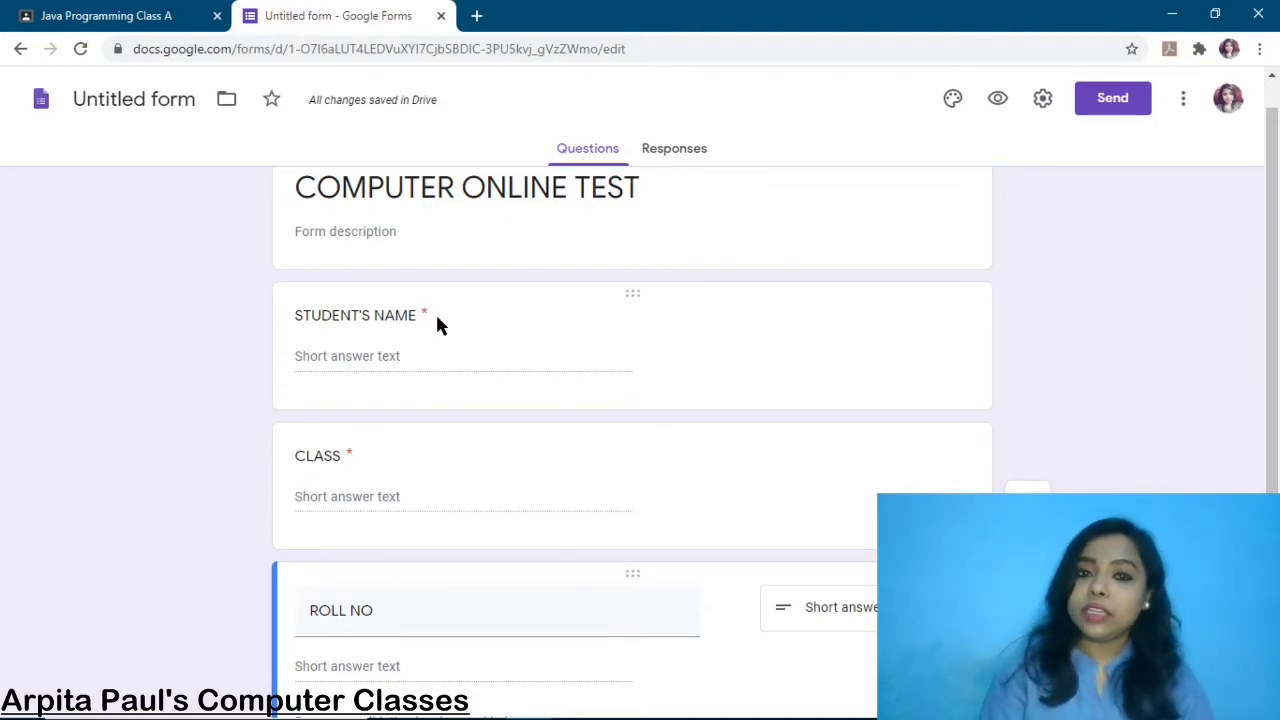
scroll(1086, 446, "down", 2)
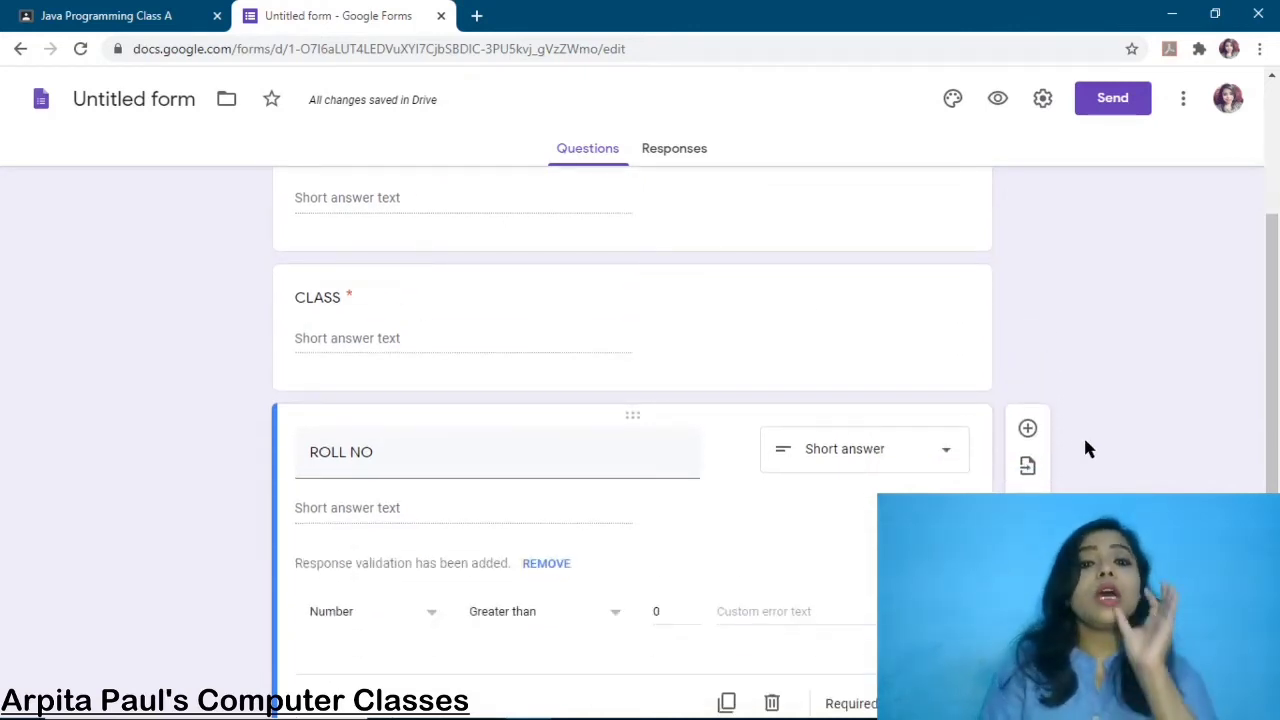
scroll(1056, 401, "down", 1)
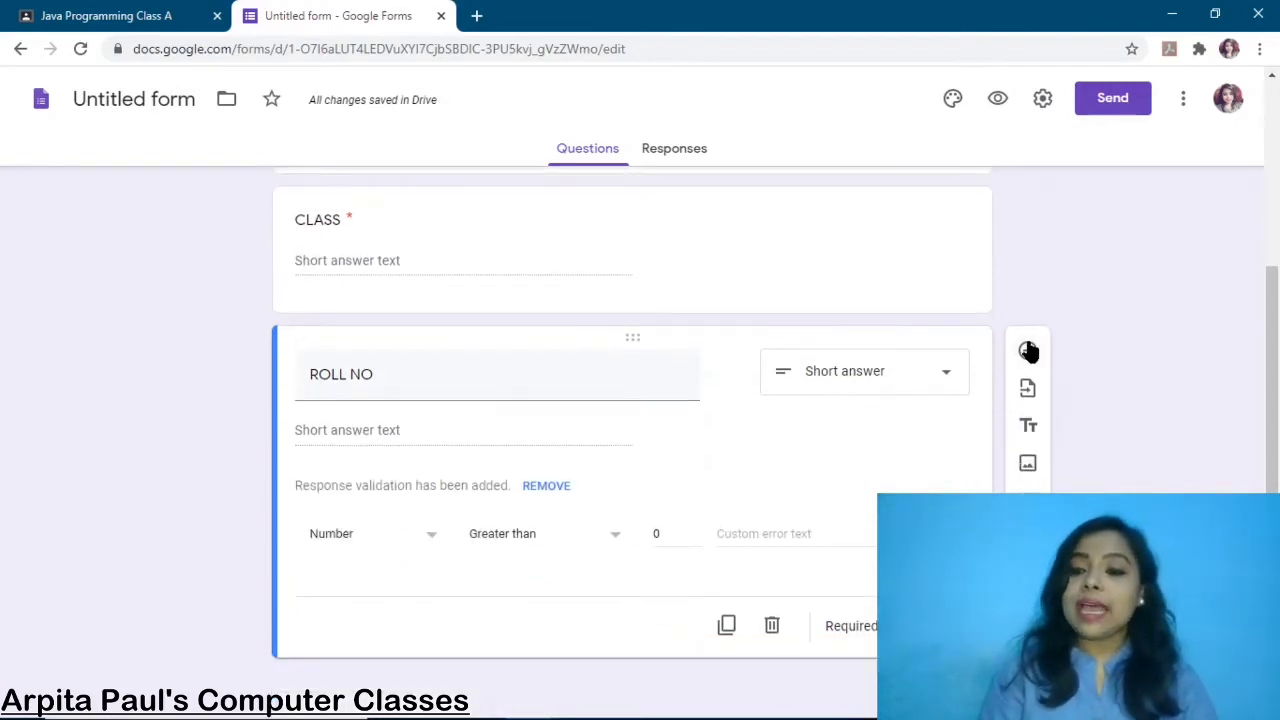
Add a new question titled 'JVM STANDS FOR-'
left_click(1028, 352)
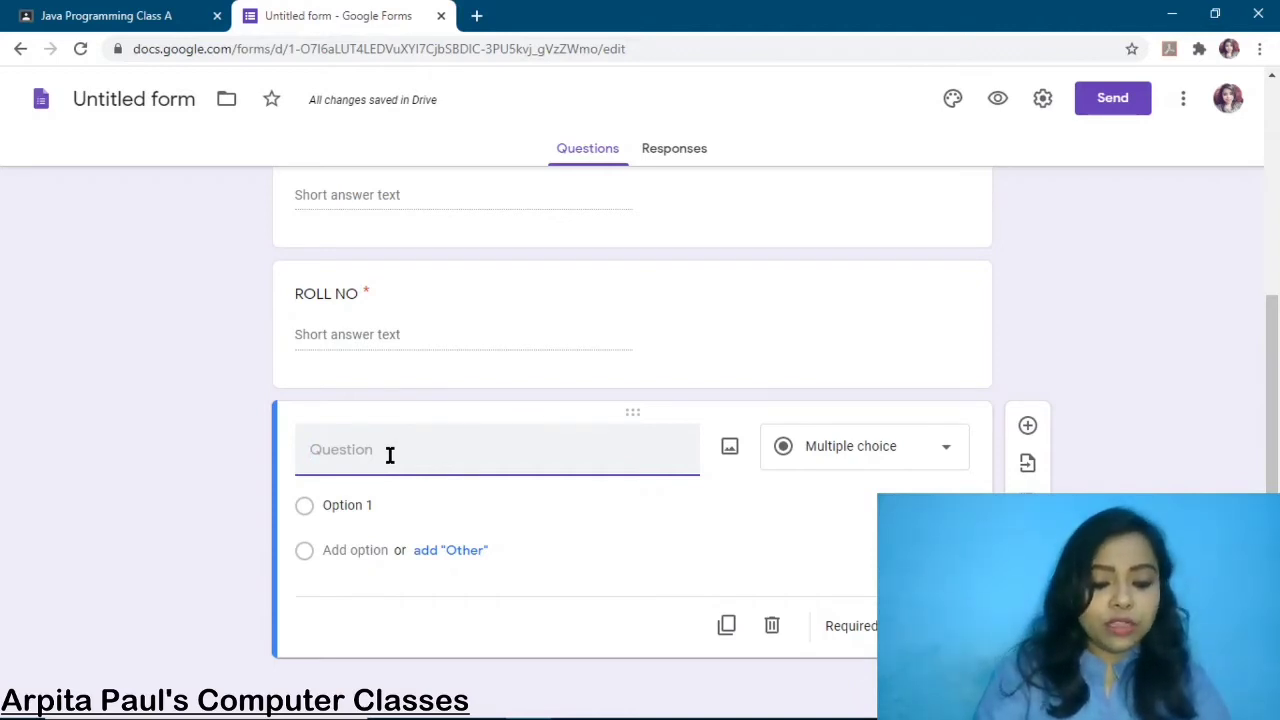
type("JVM STAN")
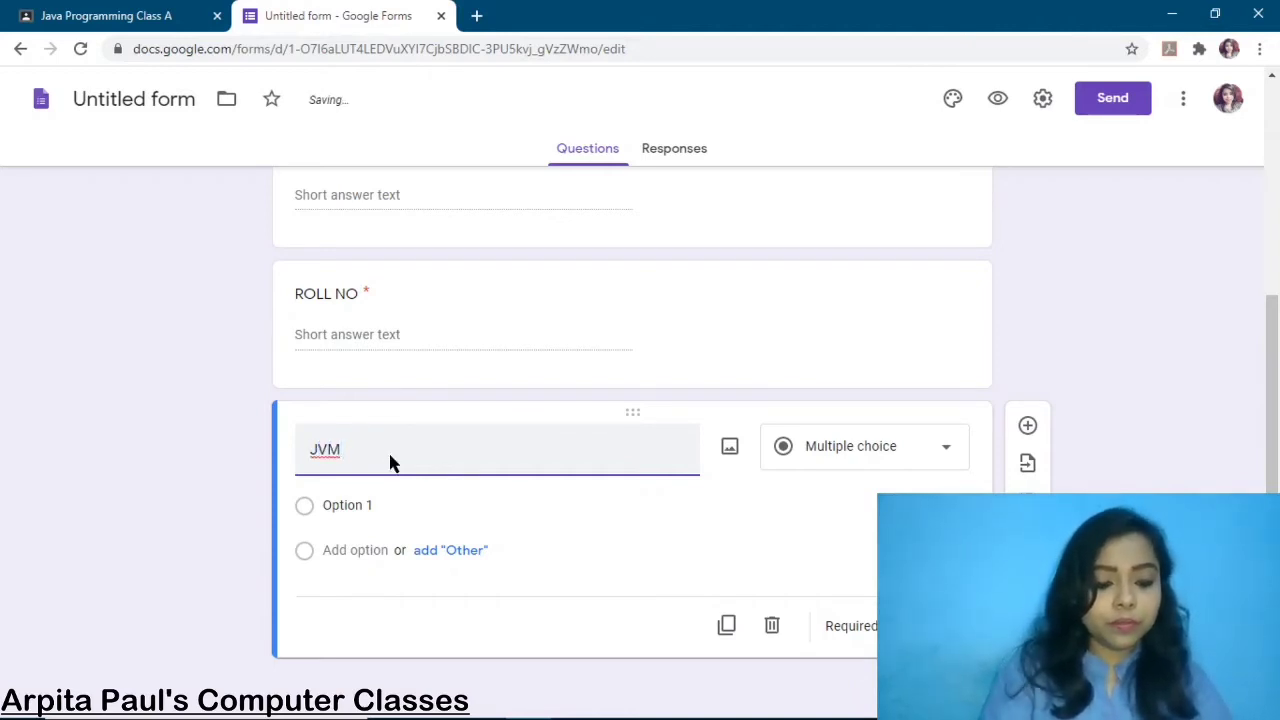
type("D")
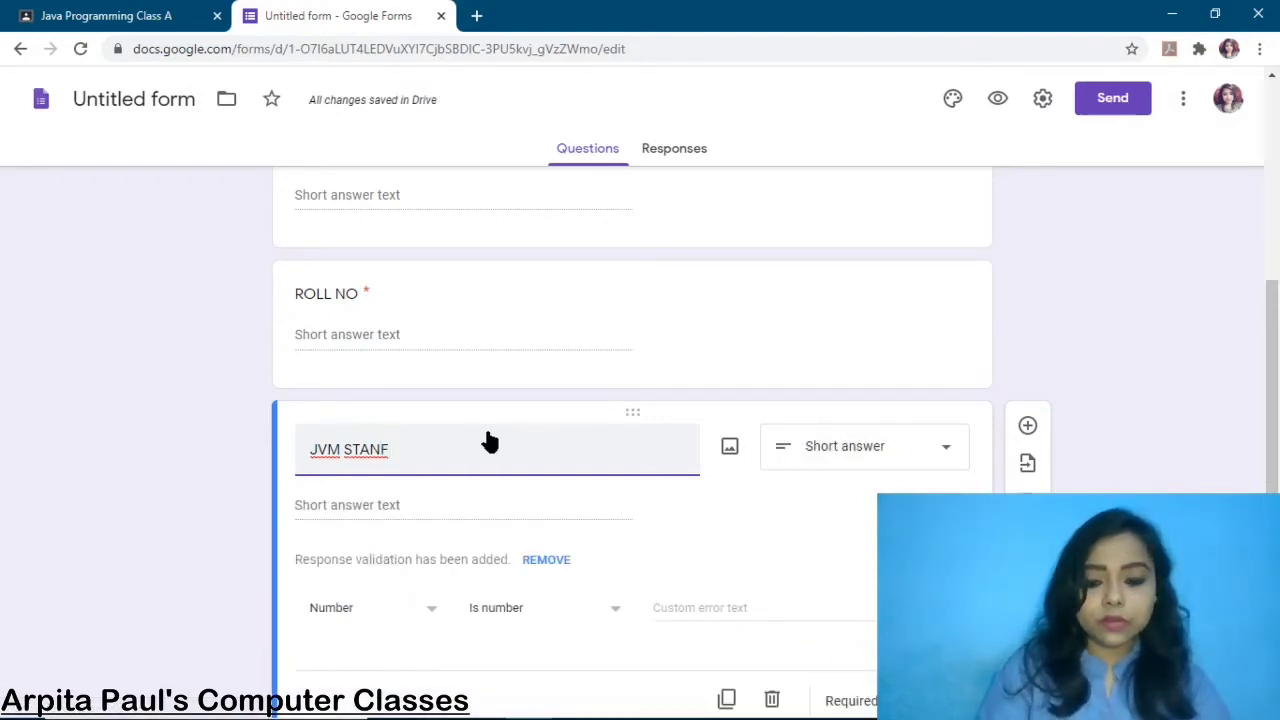
type("S FOR-")
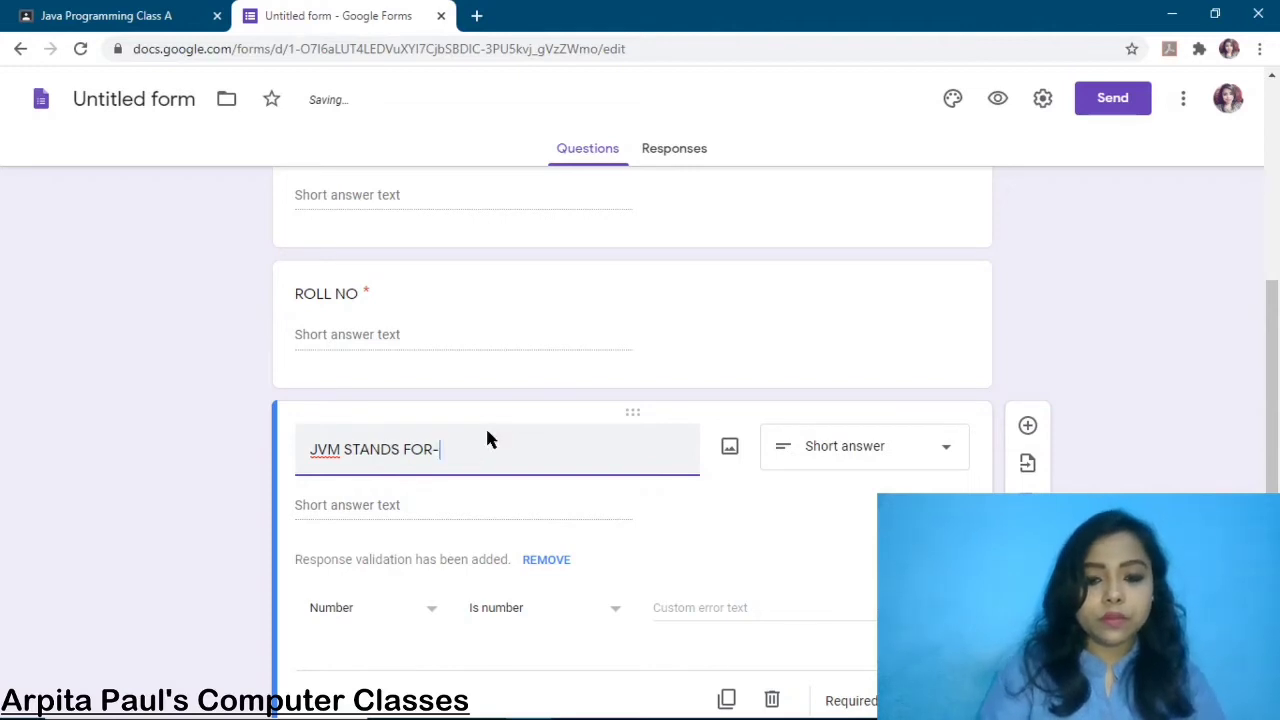
key("BackSpace")
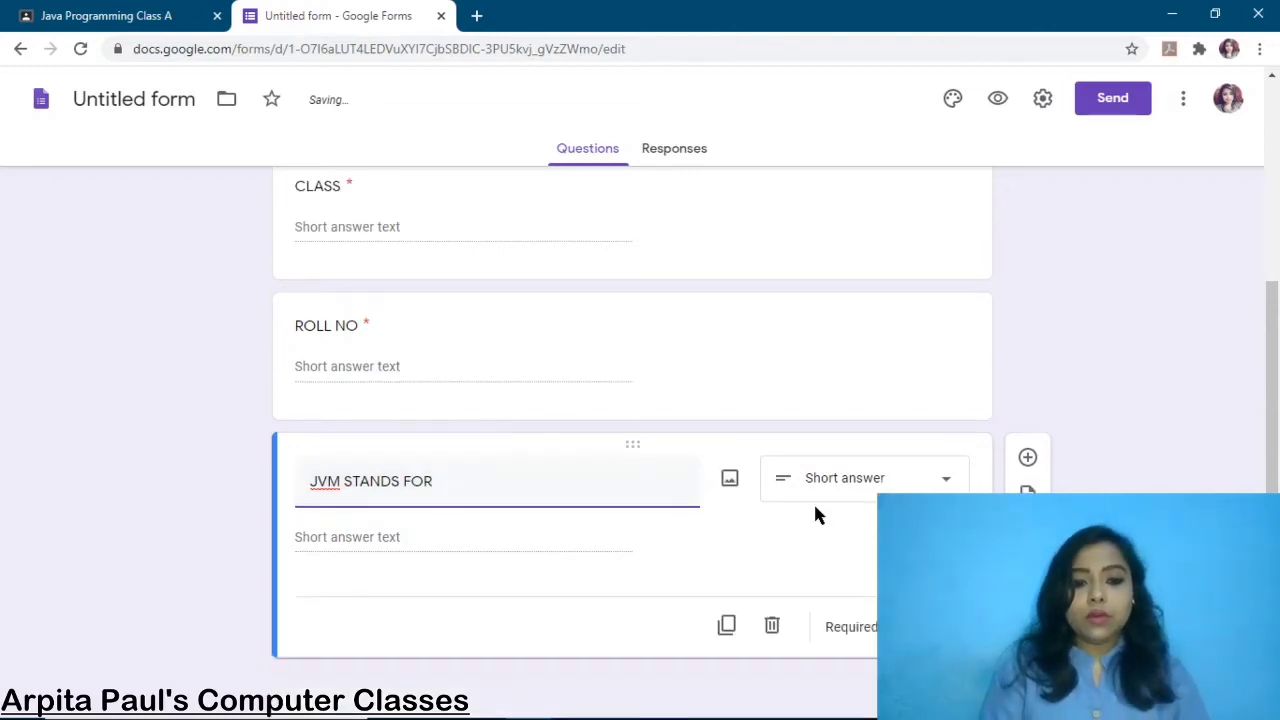
type("-")
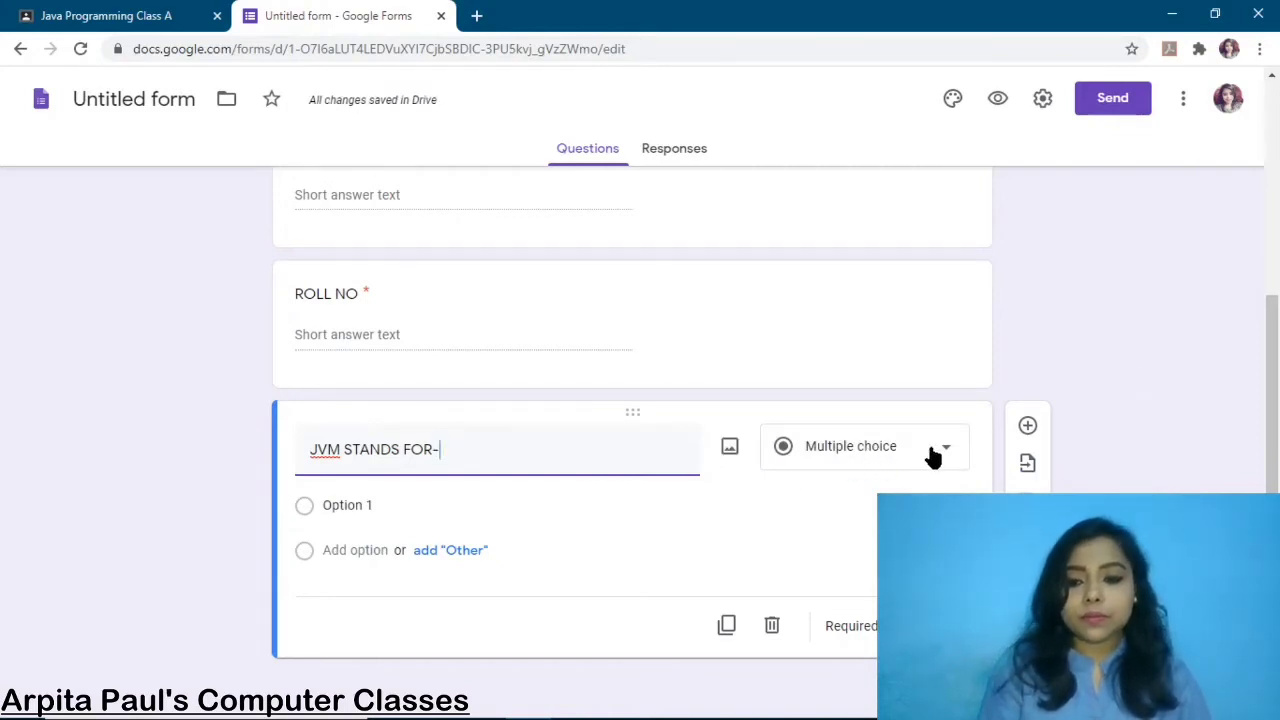
Give it choices JAVA VIRTUAL MACHINE, JAVA VENDING MACHINE, JAVA VALUE MACHINE and Other
left_click(352, 504)
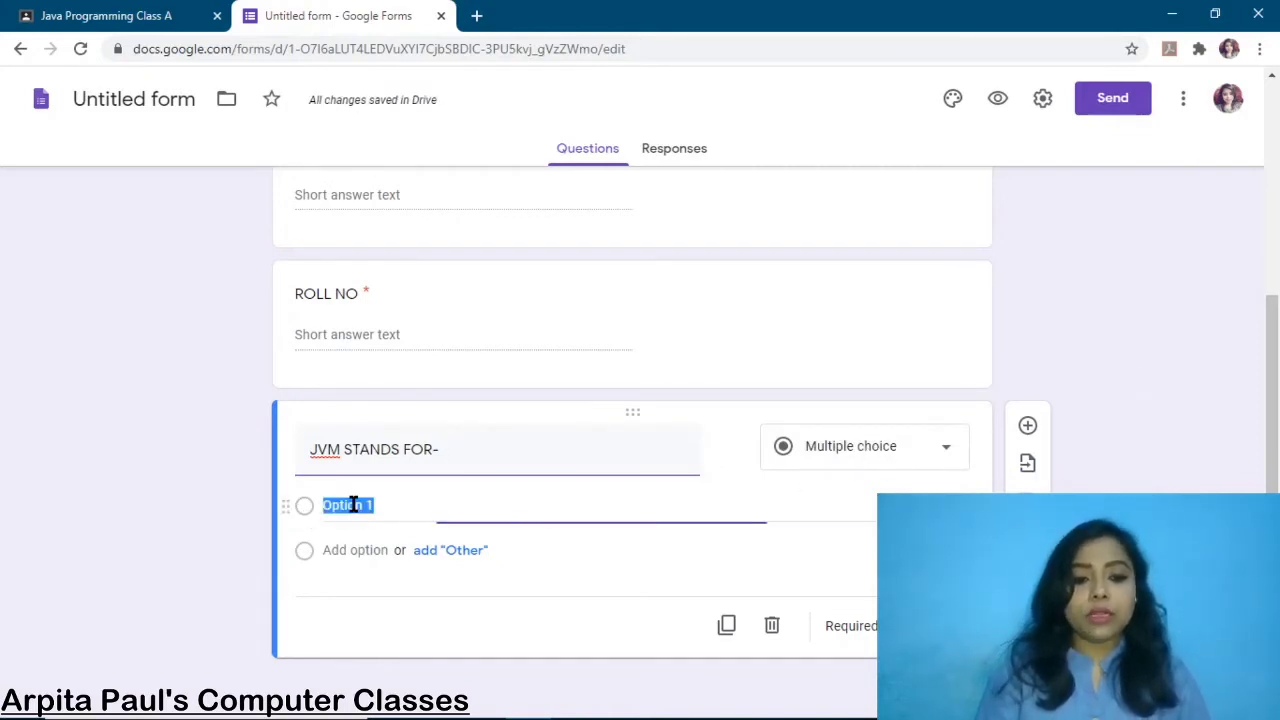
type("JAVA")
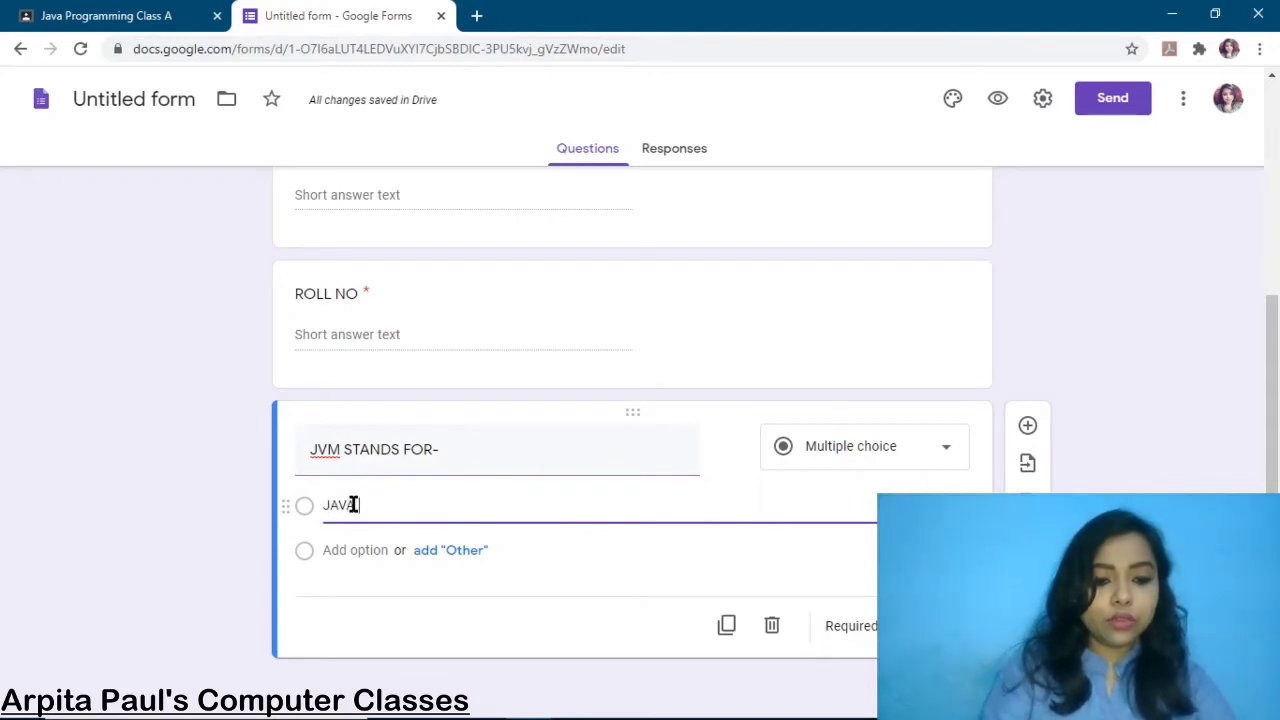
type(" VIRTUAL")
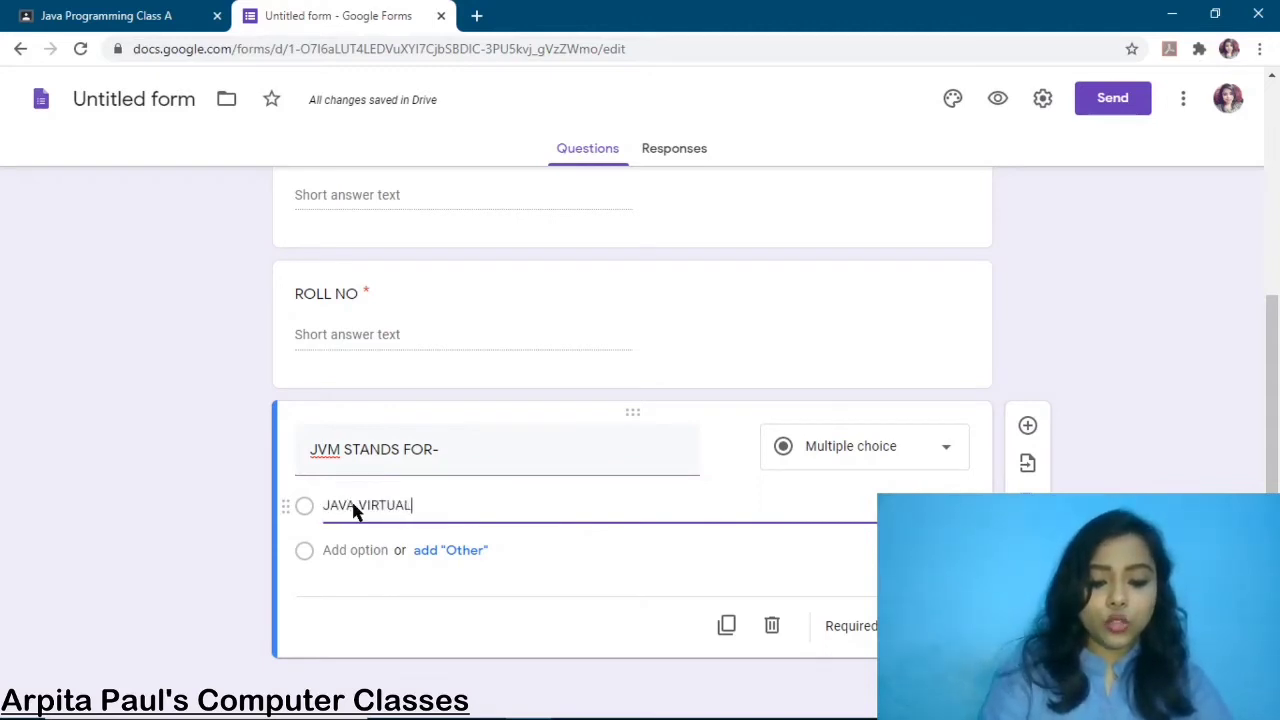
type(" MACHINE")
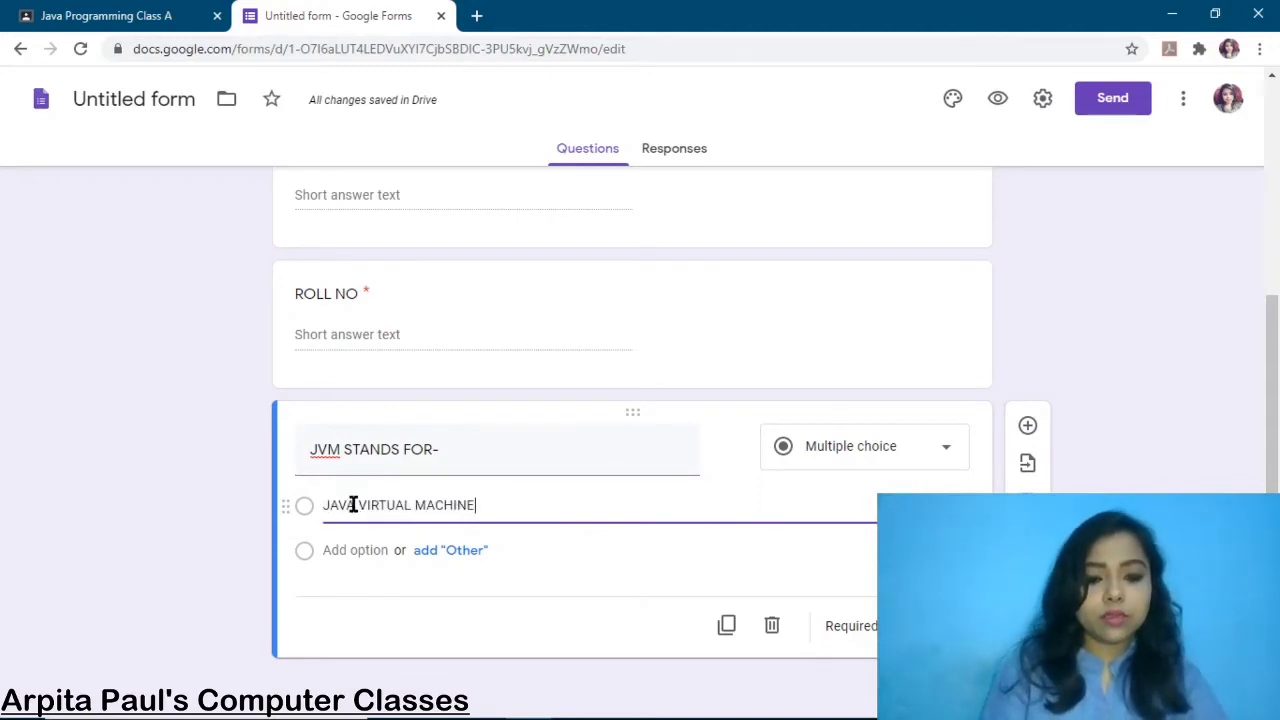
left_click(349, 556)
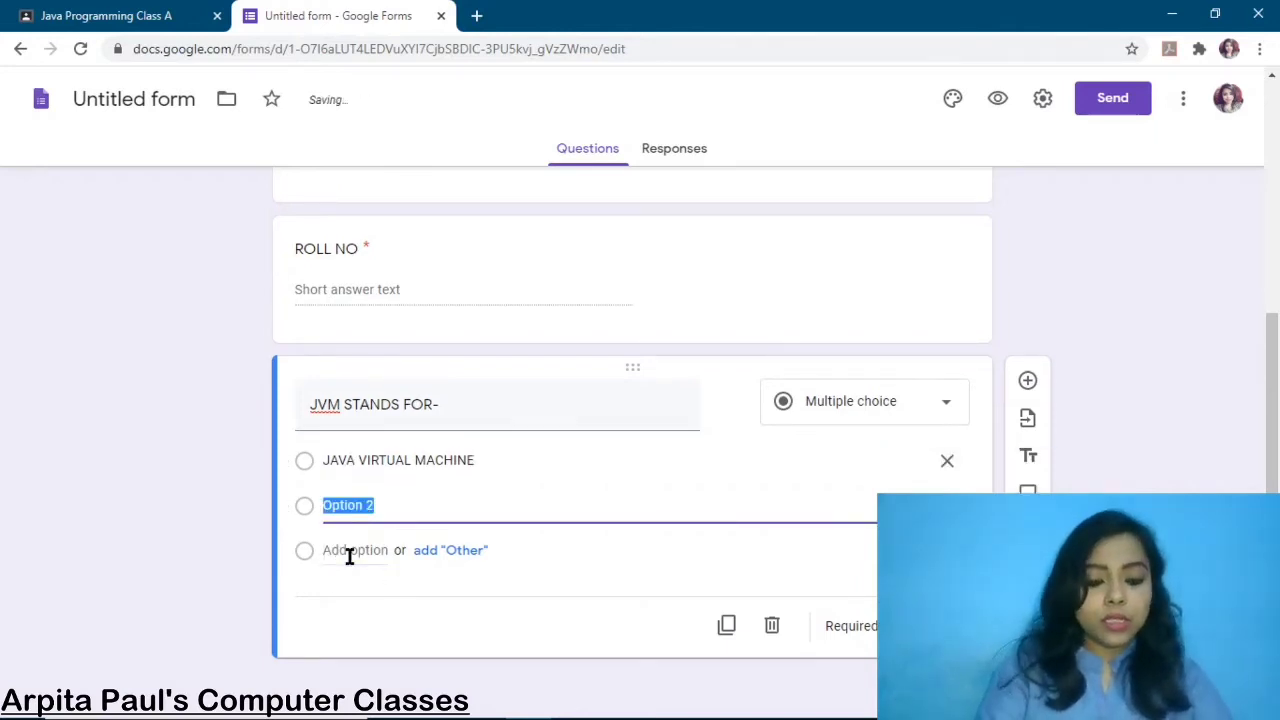
type("JAVA VEN")
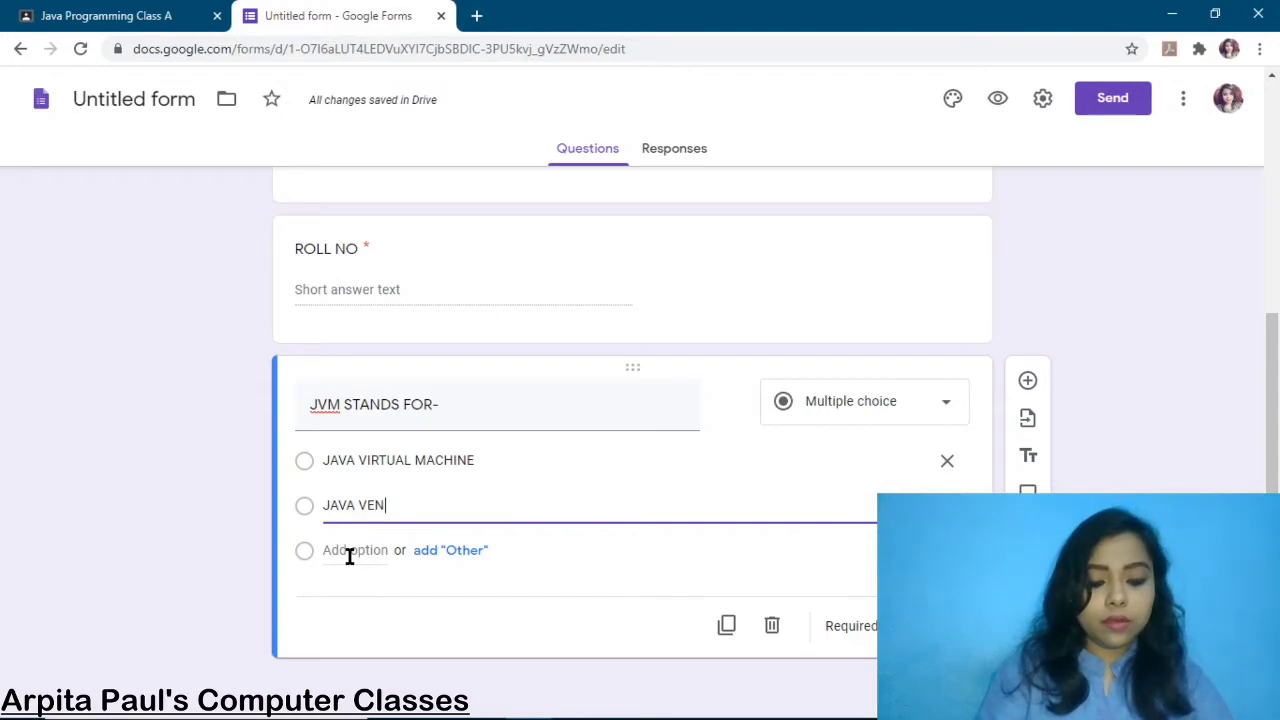
type("DING MACHI")
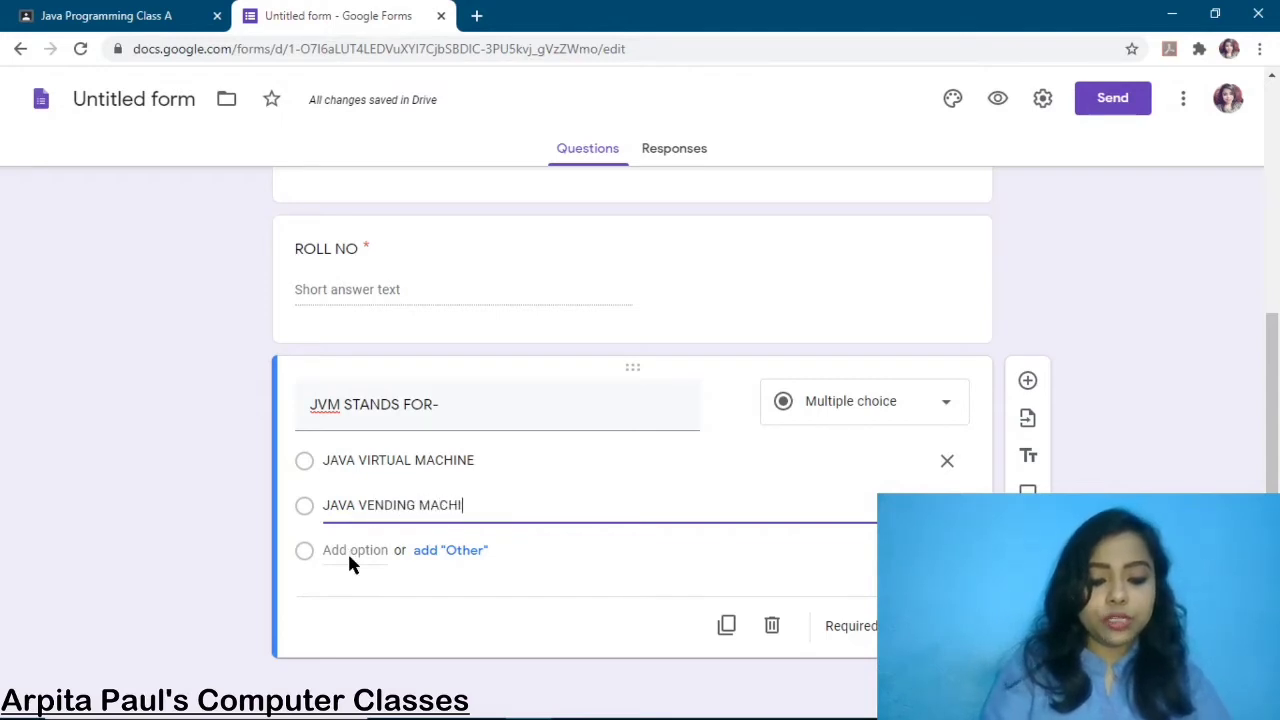
type("NE")
left_click(352, 551)
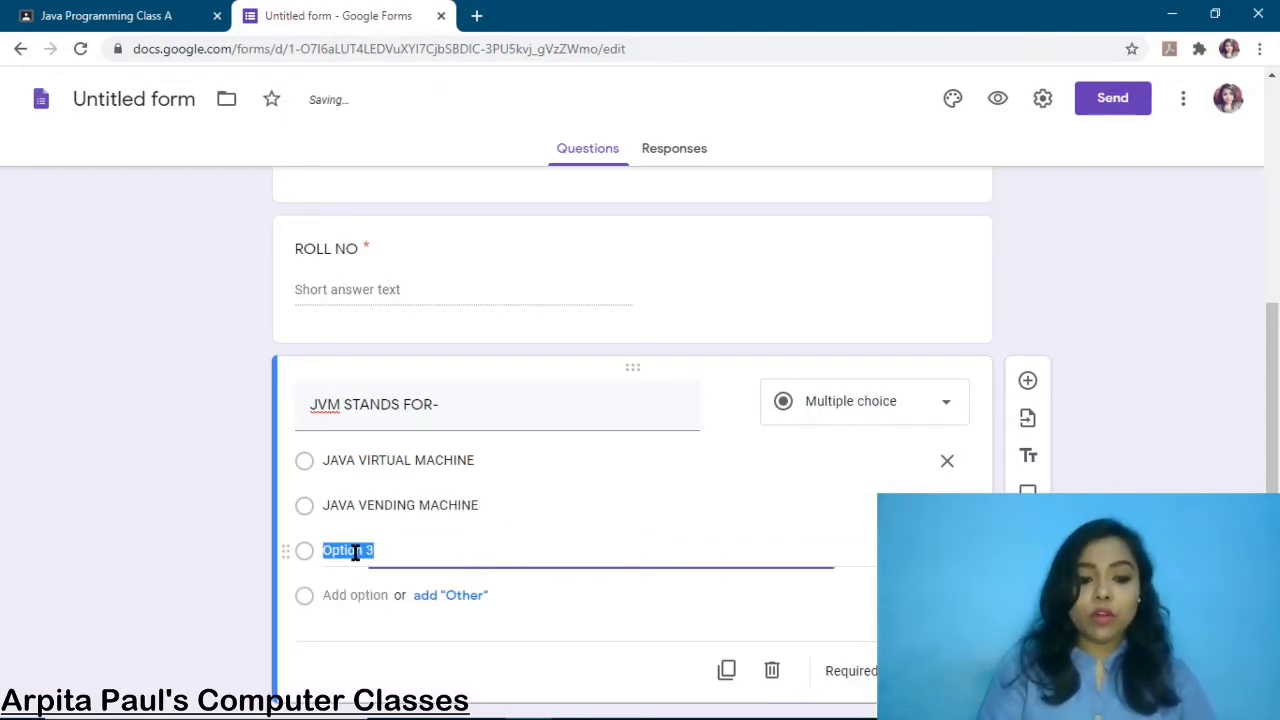
type("JAVA")
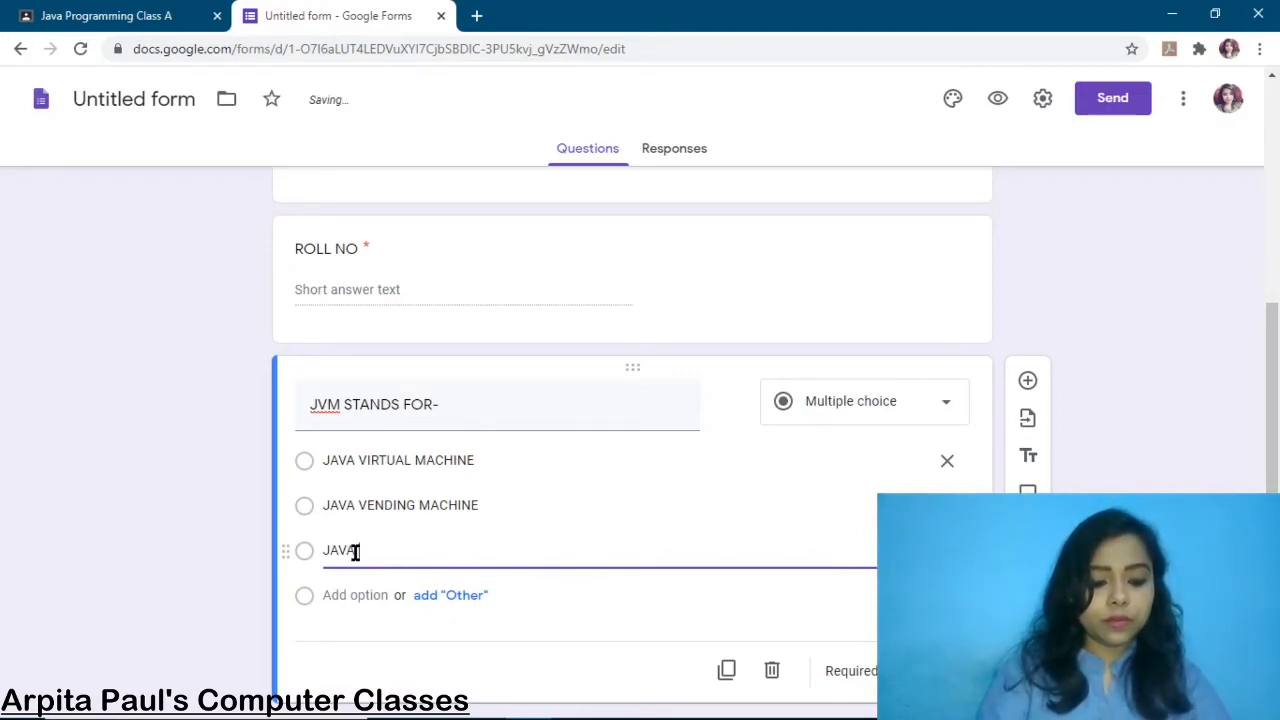
type(" VALUE ")
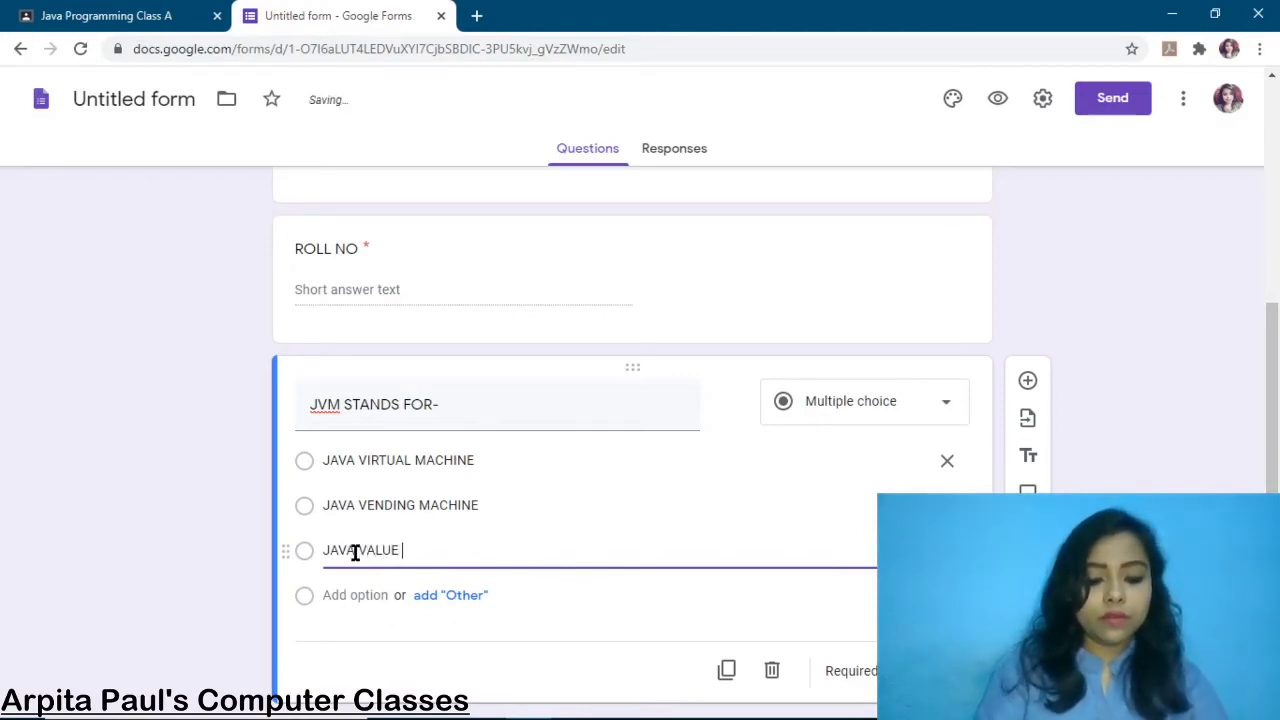
type("MACHINE")
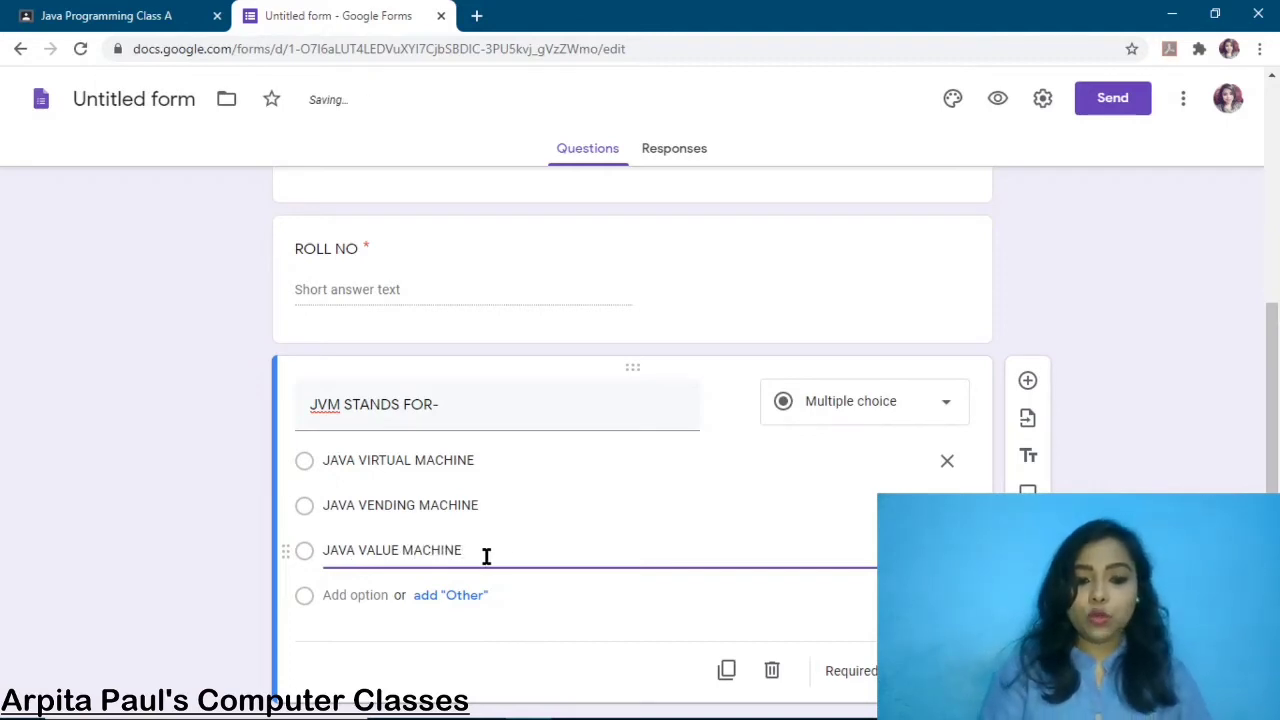
scroll(597, 554, "down", 1)
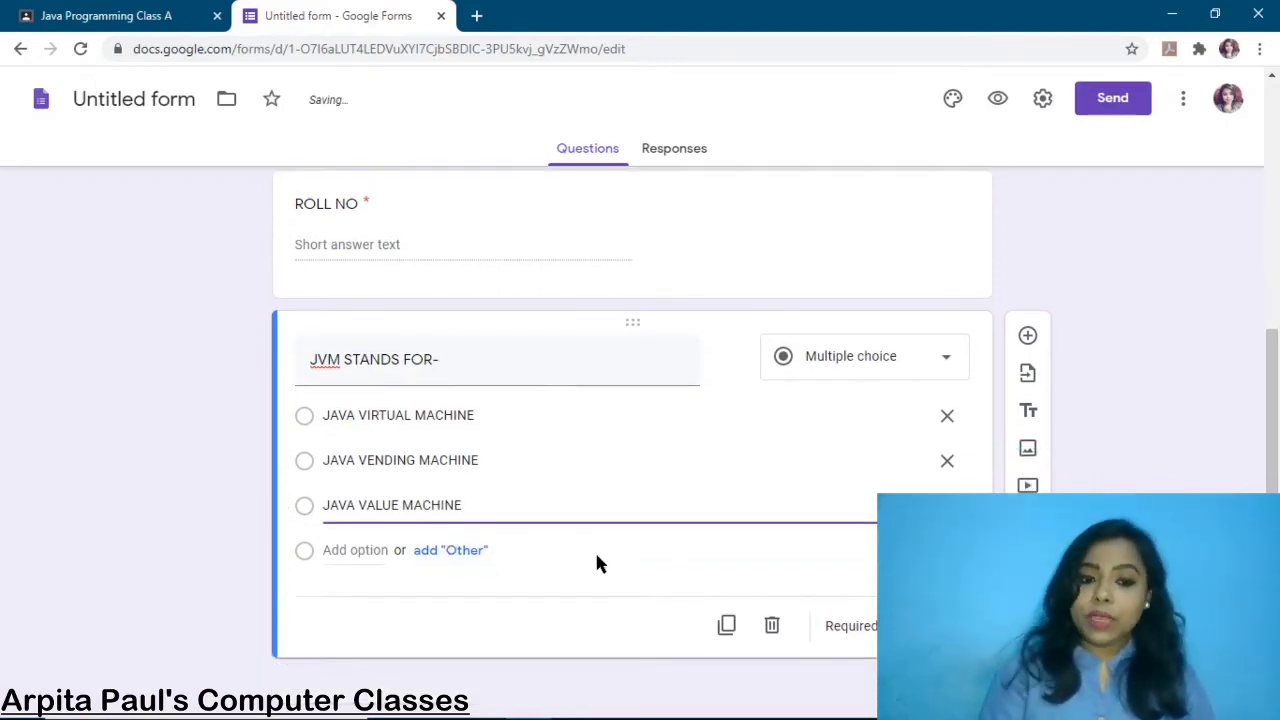
left_click(457, 558)
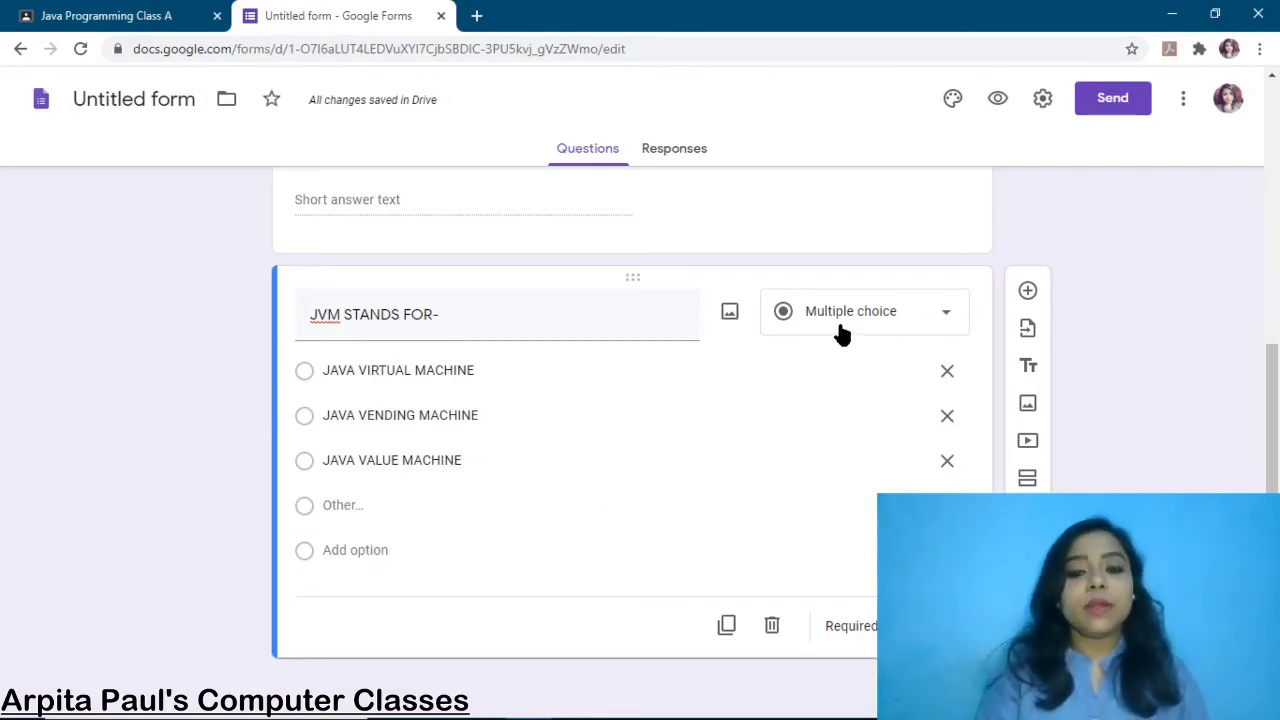
left_click(1027, 291)
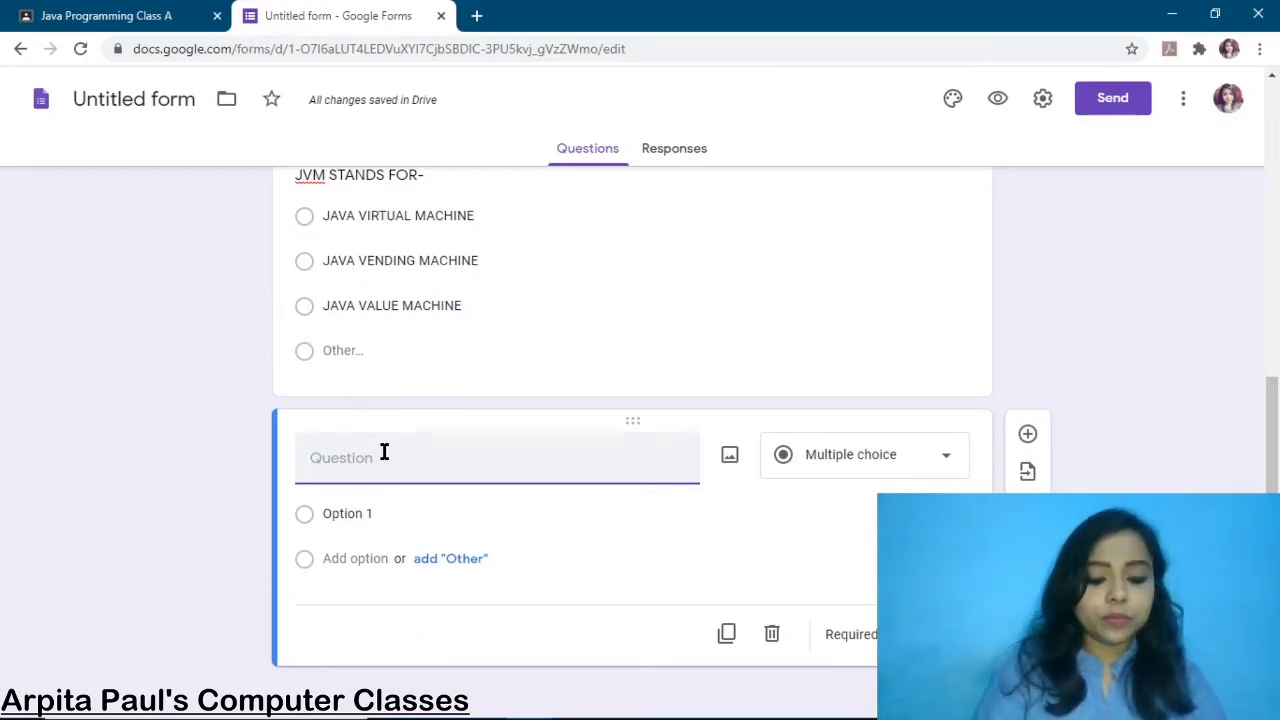
Title the question 'INTEGER DATA TYPE OCCUPIES HOW MUCH MEMORY?' with first option 2 BYTE
type("INTE")
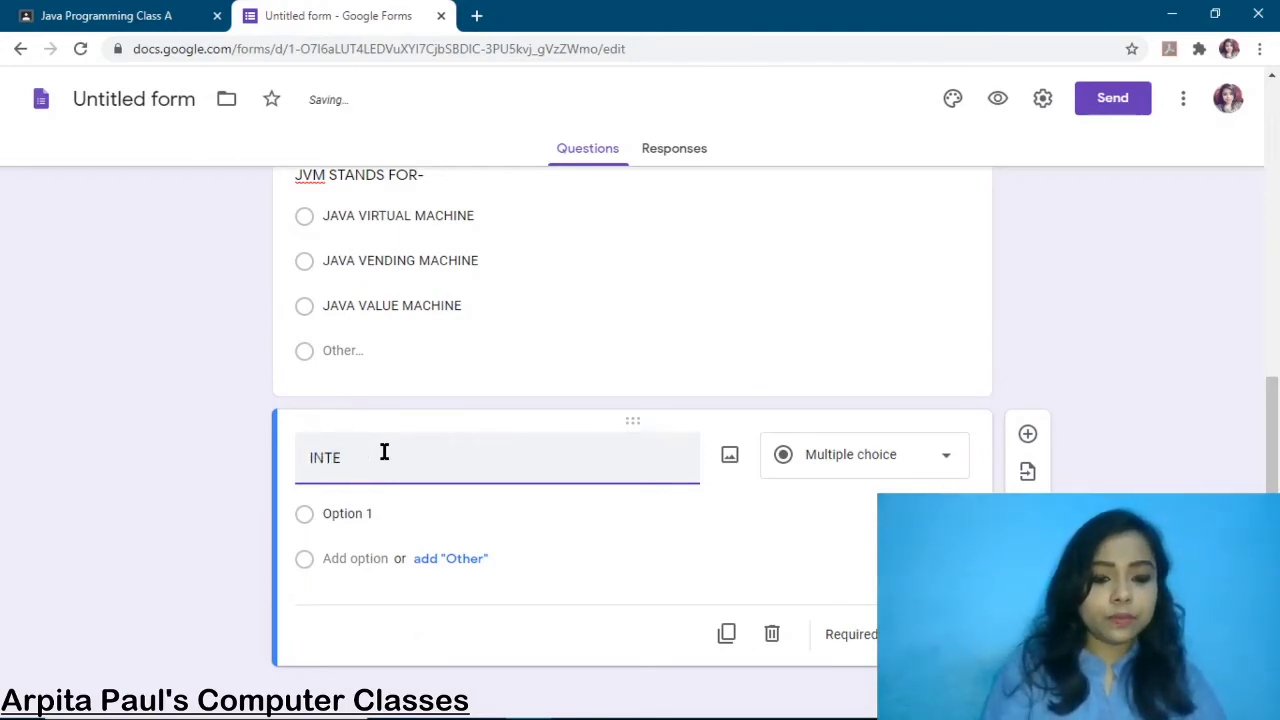
type("GER DATA T")
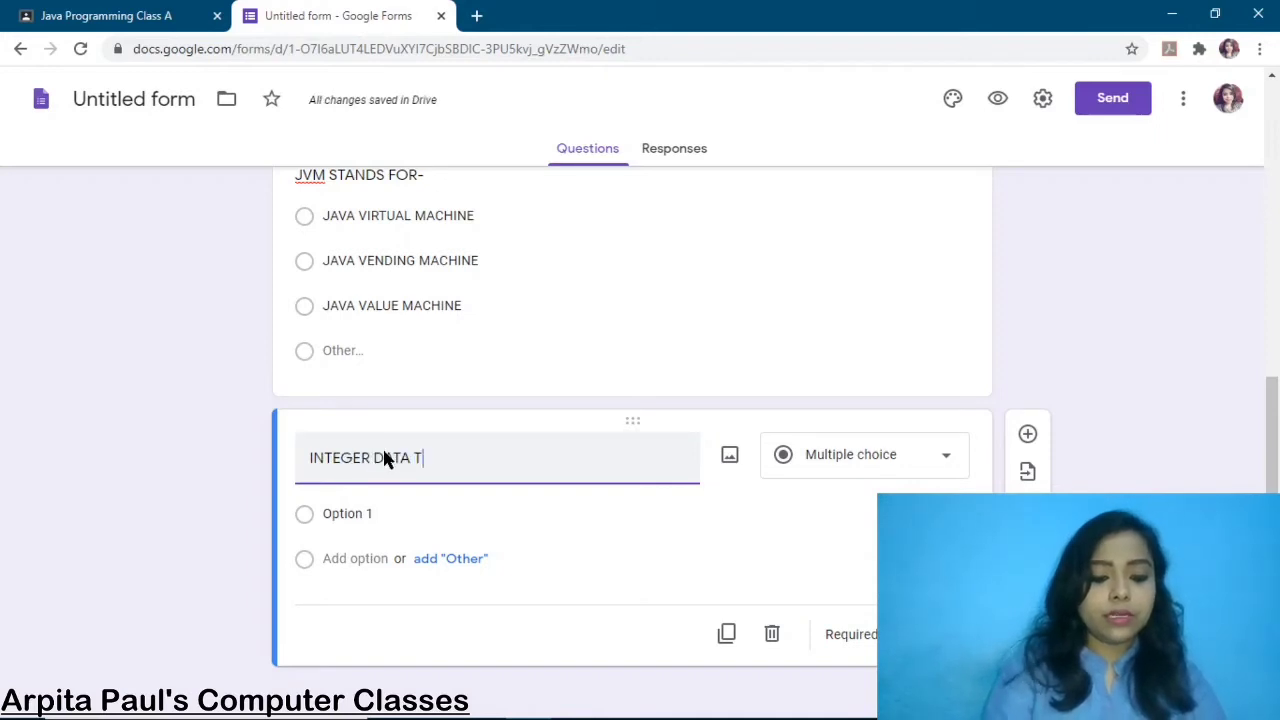
type("YPE O")
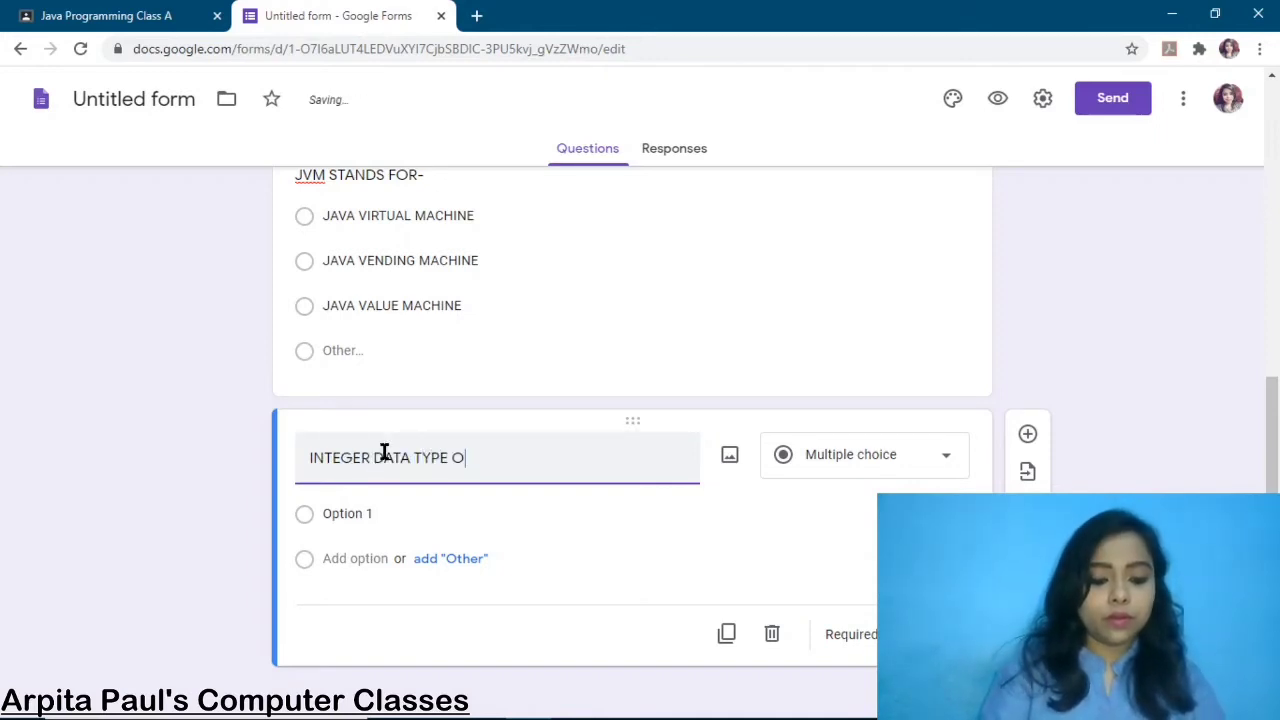
type("CCUPIE")
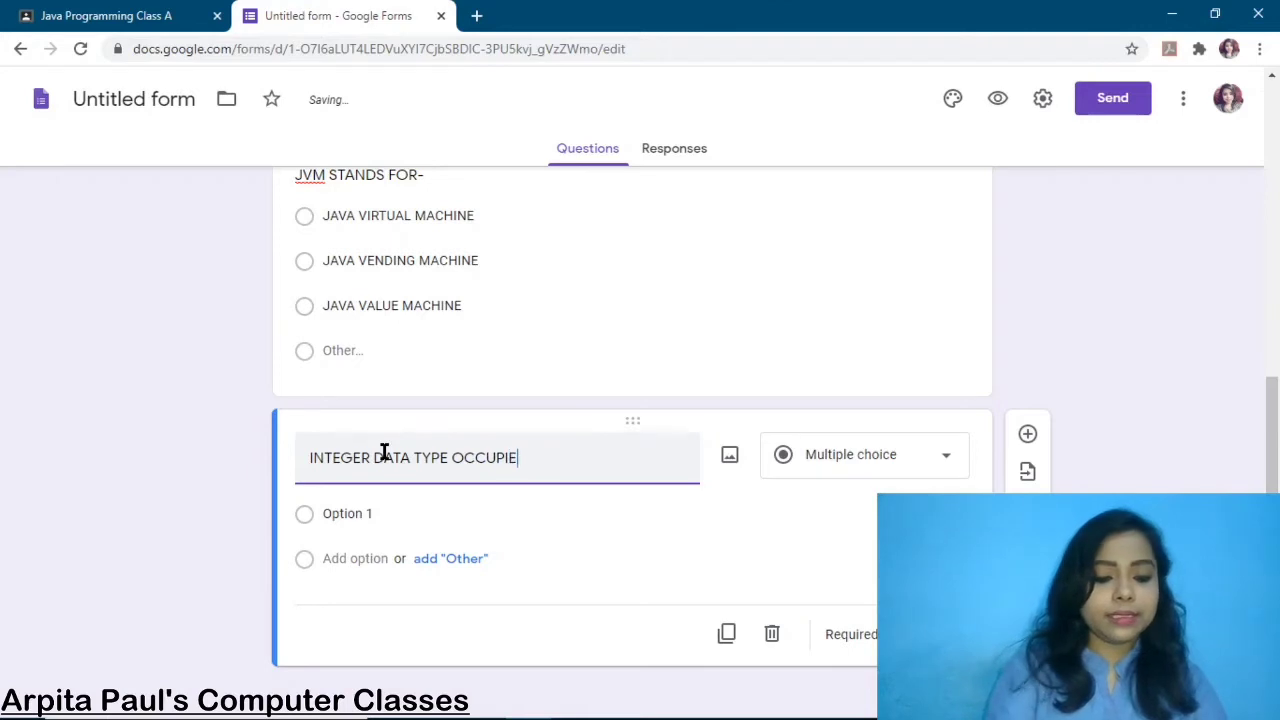
type("S ")
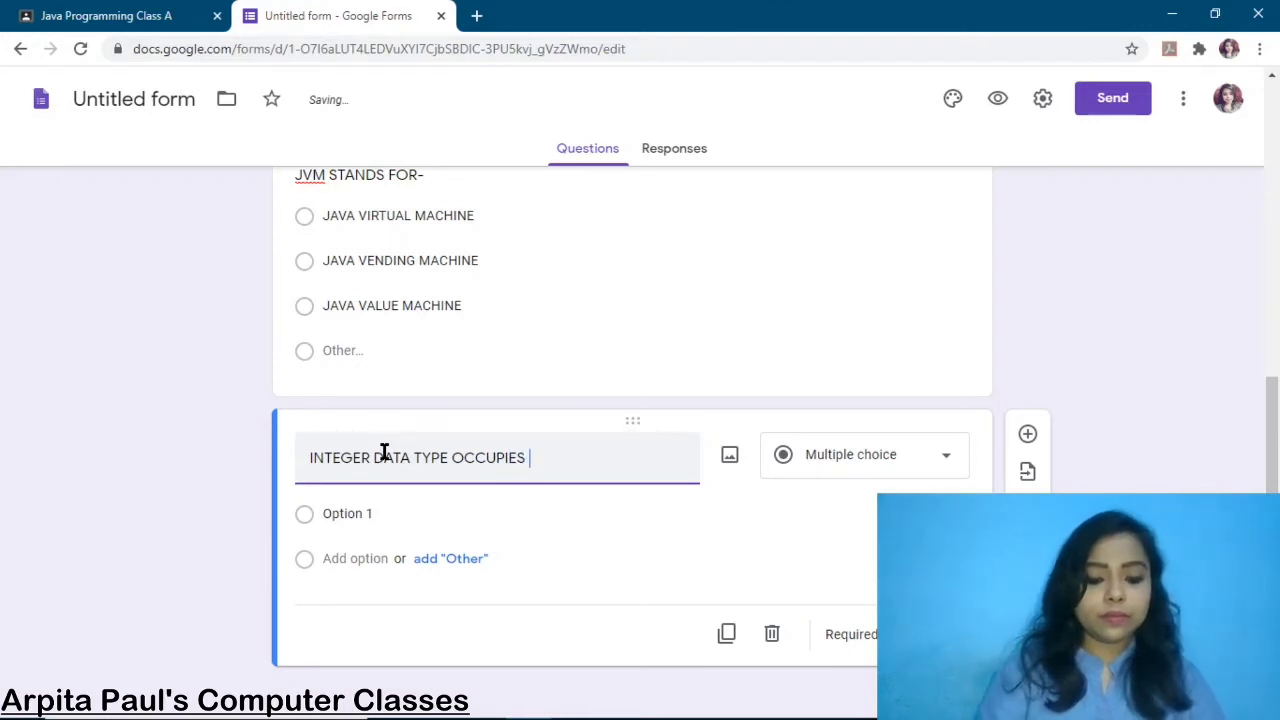
type("HOW MUC")
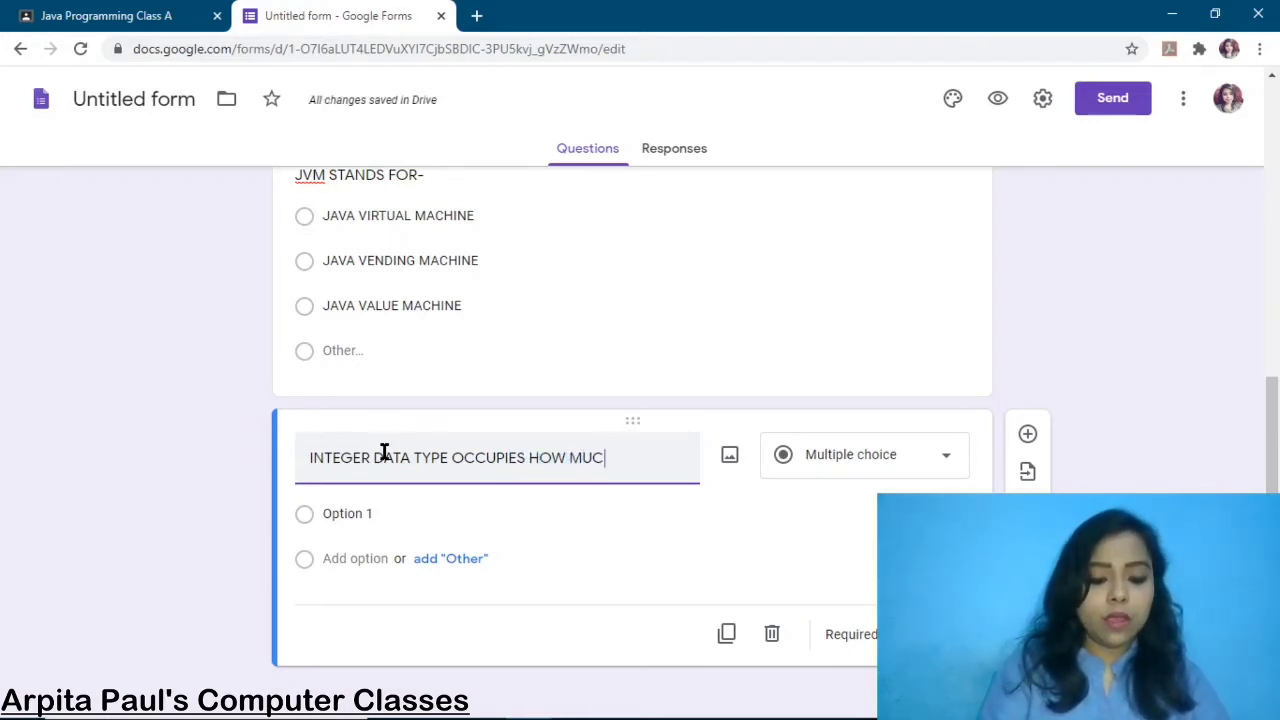
type("H MEMORY")
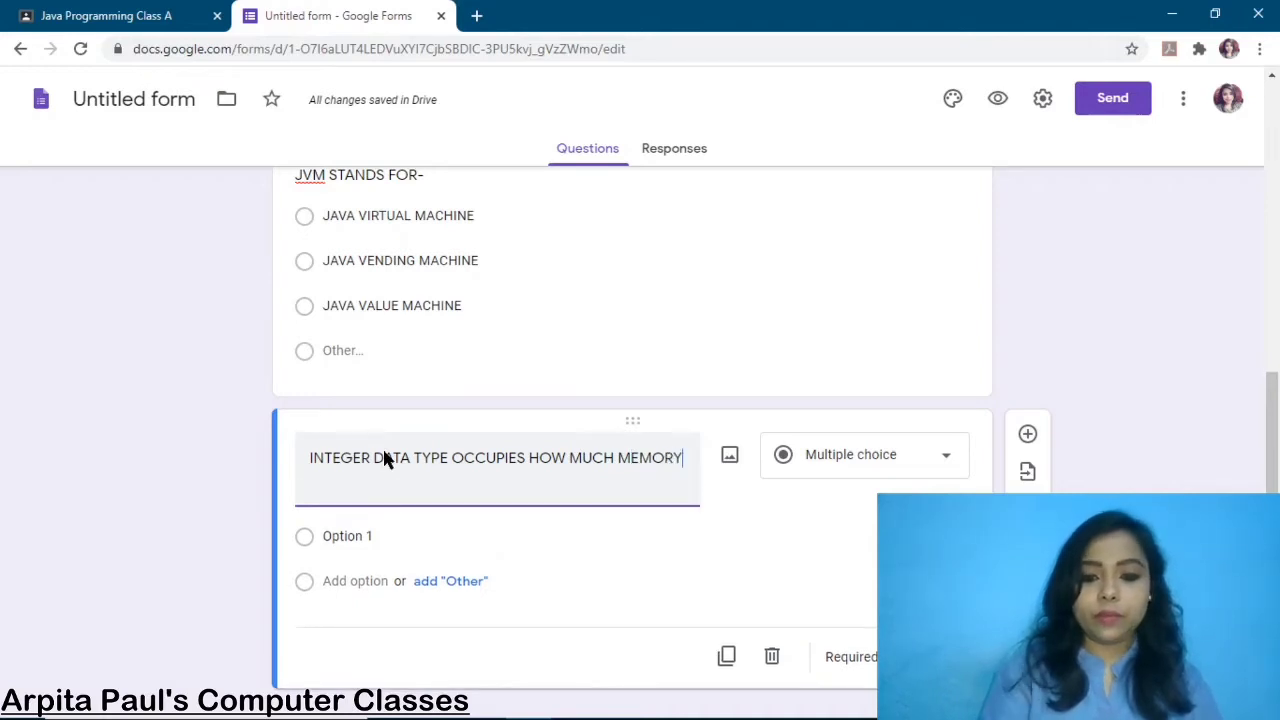
type("?")
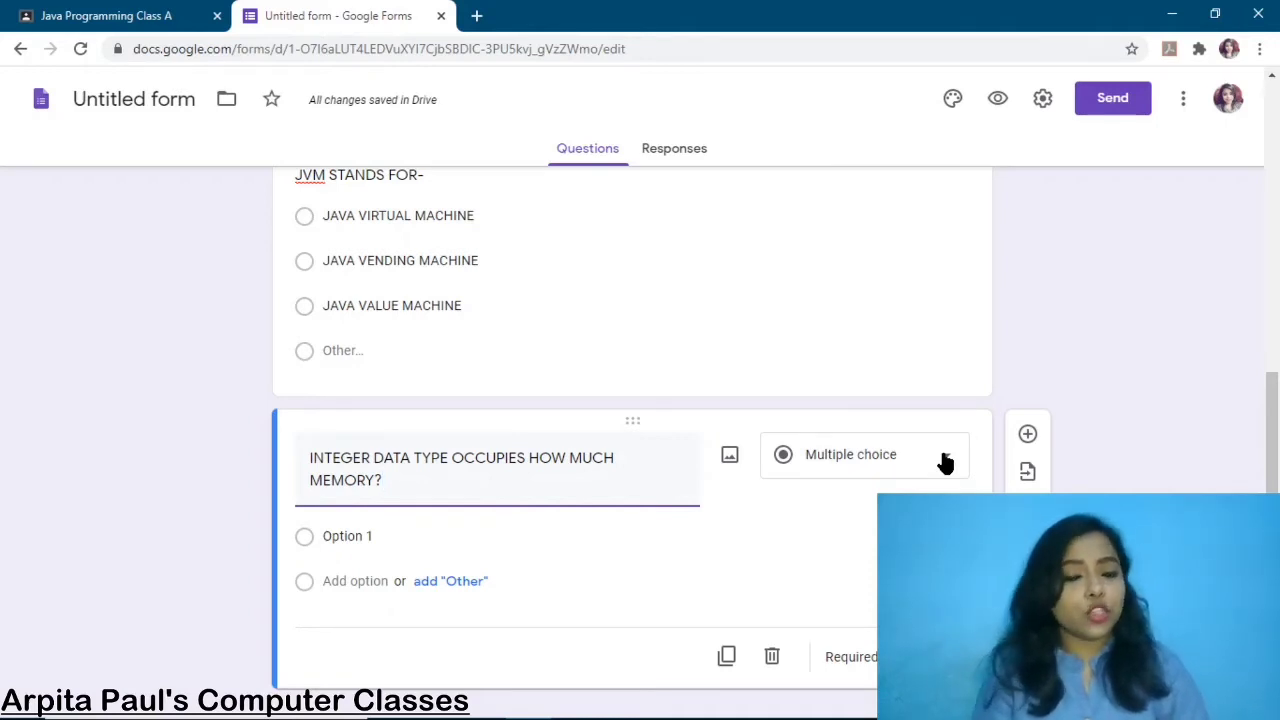
left_click(339, 541)
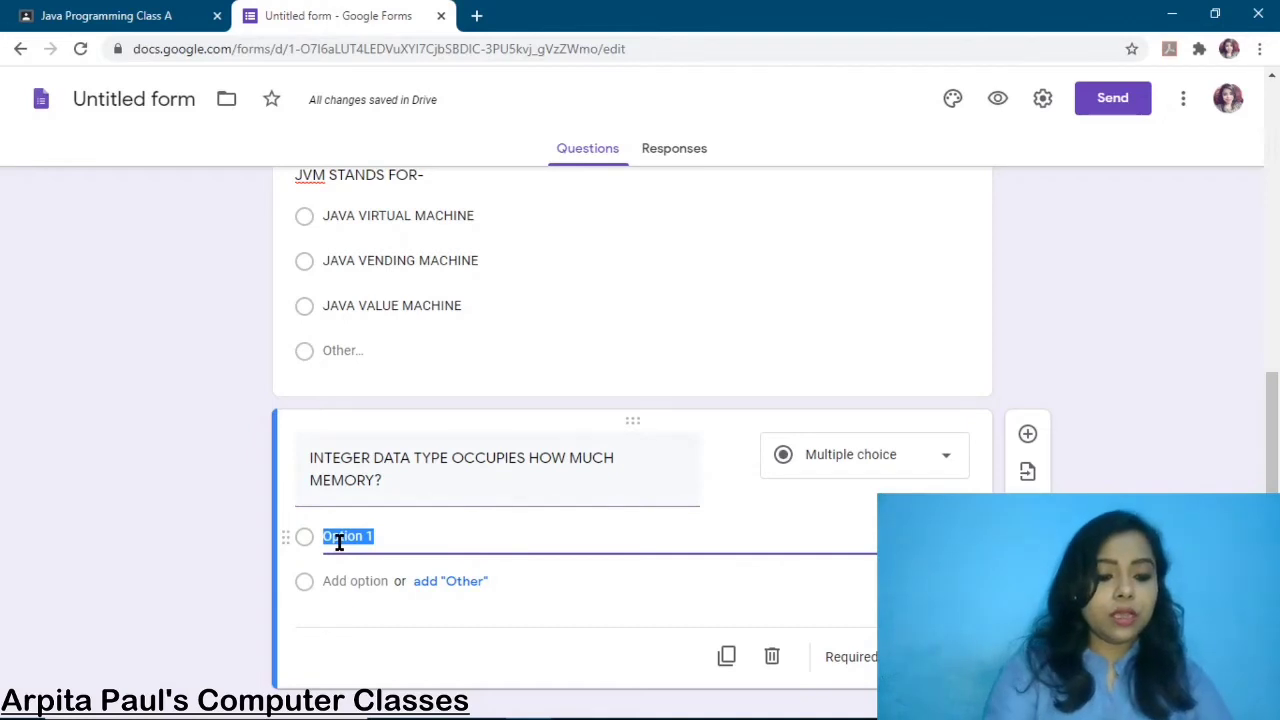
type("2")
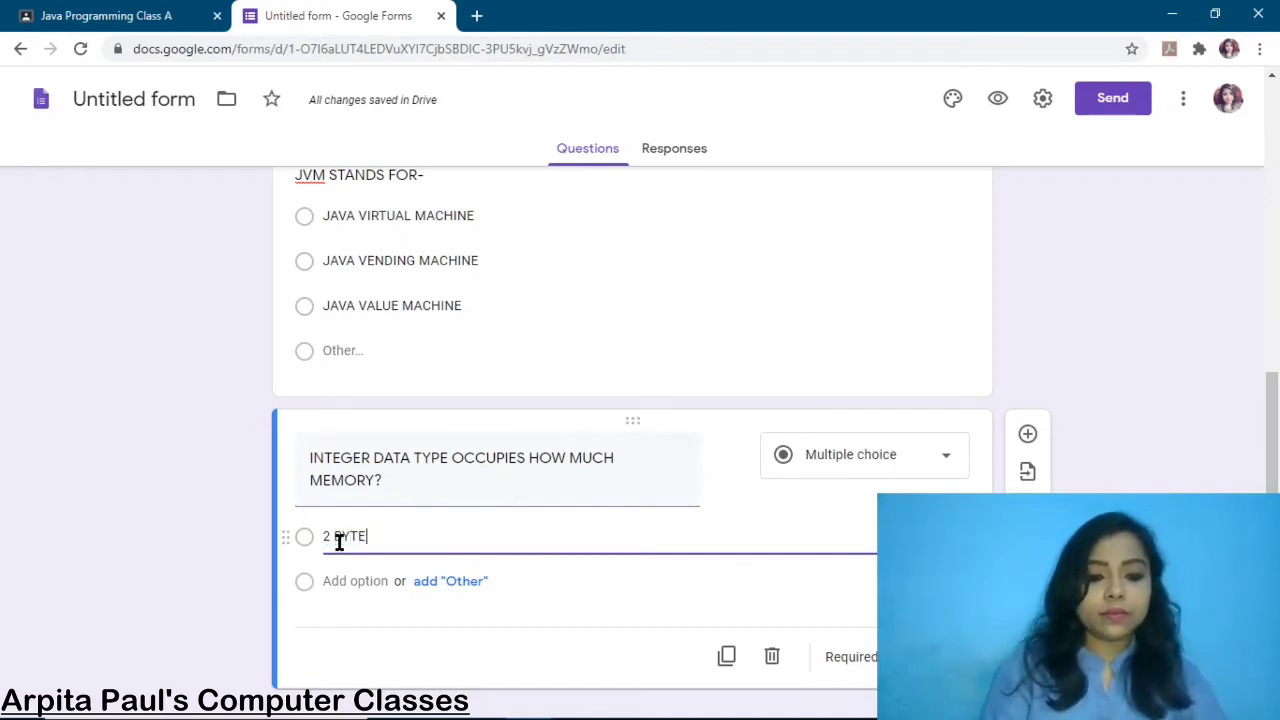
type(" BYTE")
Add the options 4 BYTE, 6 BYTE and Other
left_click(339, 581)
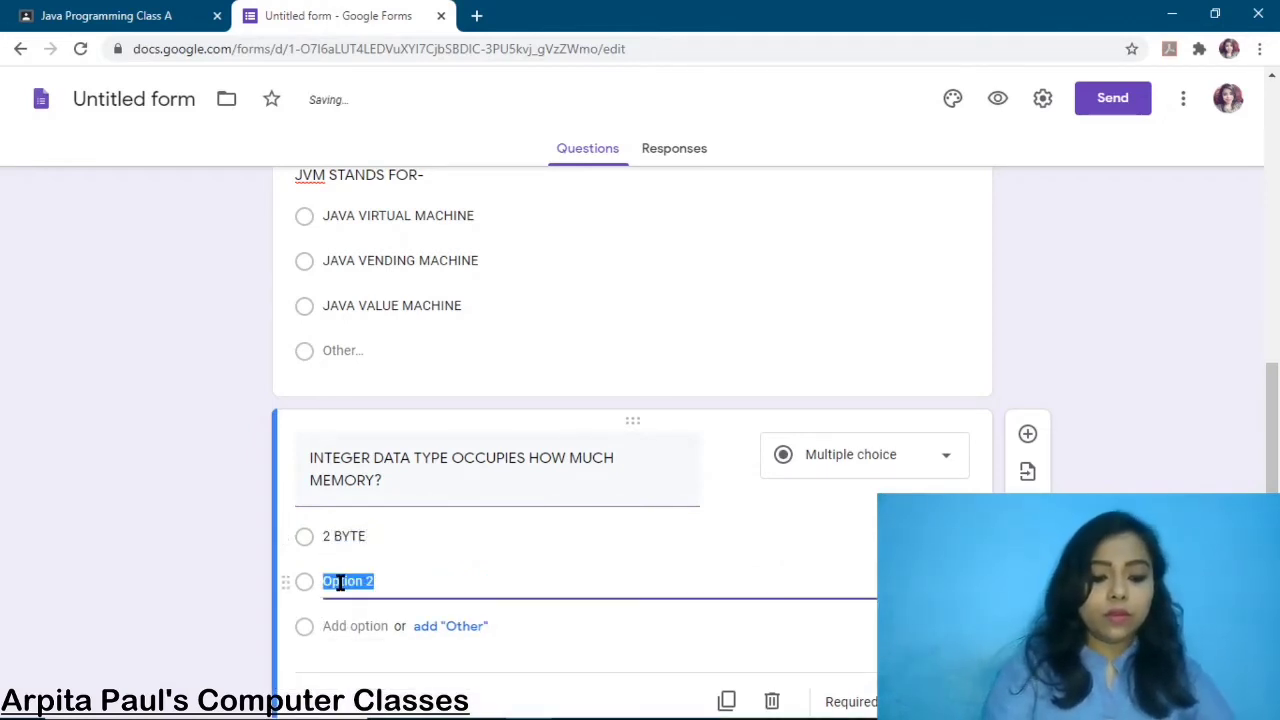
type("4 BYE")
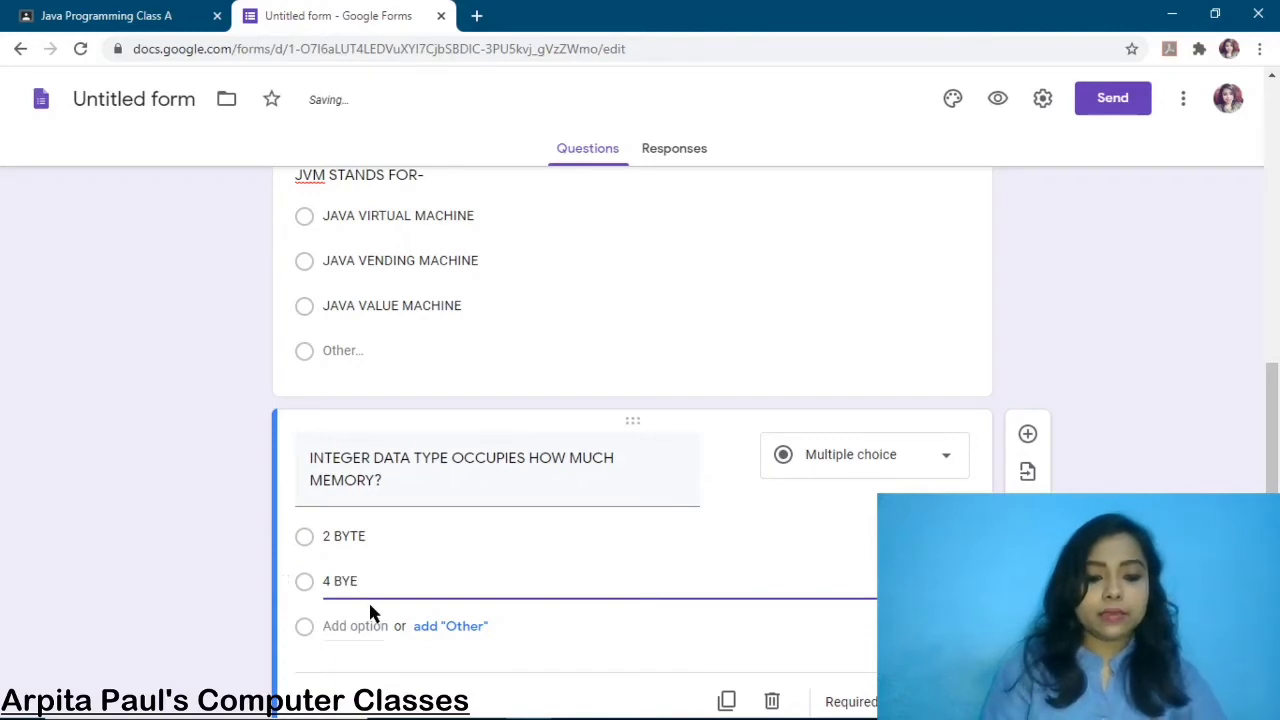
key("BackSpace")
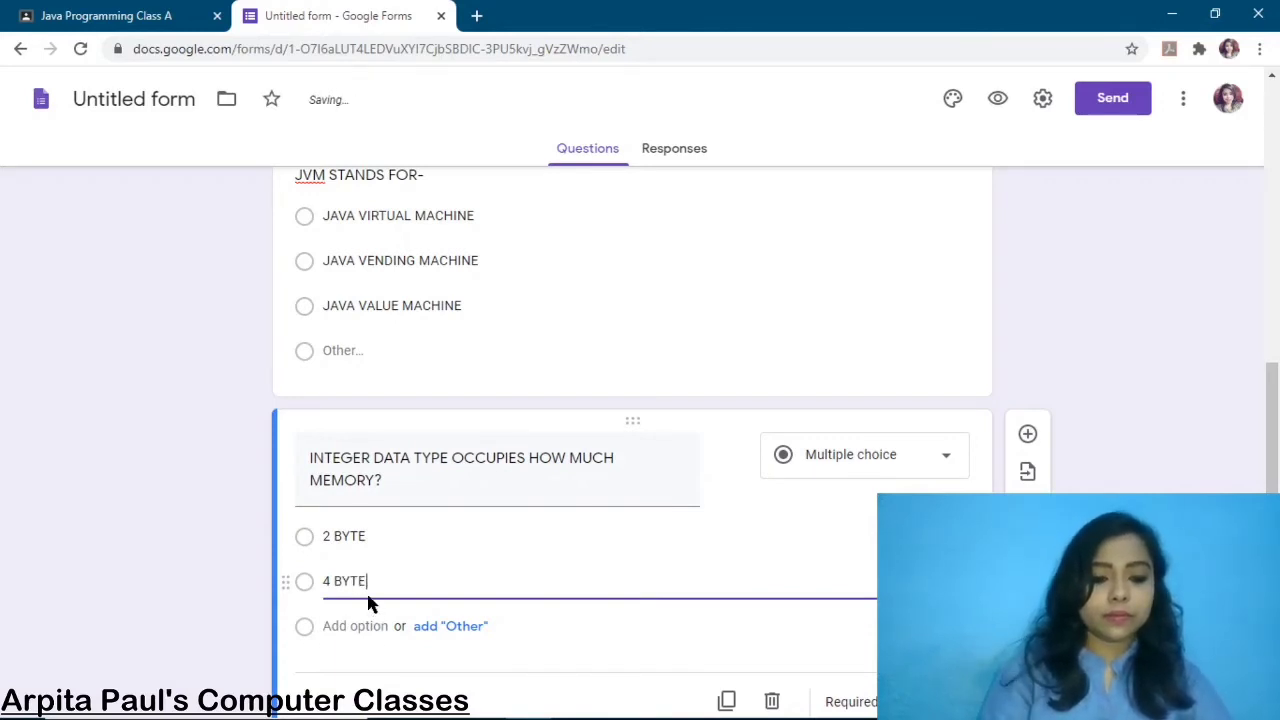
type("TE")
left_click(357, 625)
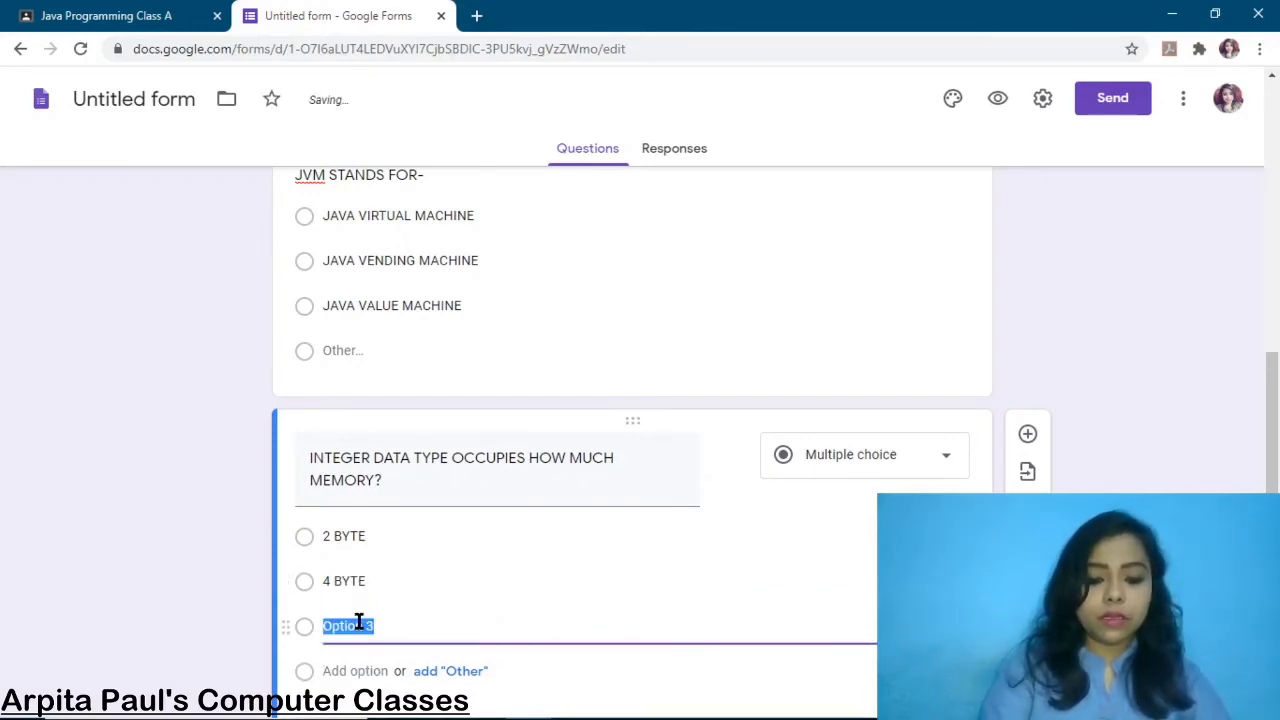
type("6 BYTE")
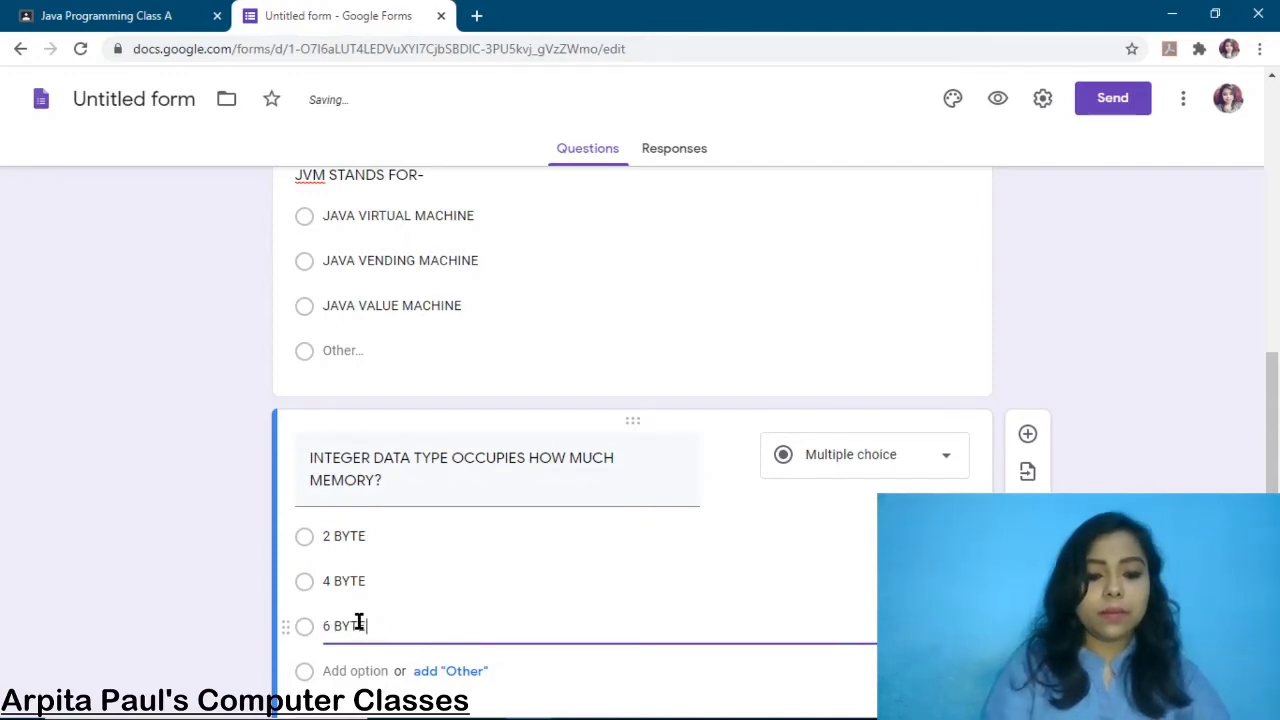
scroll(380, 618, "down", 1)
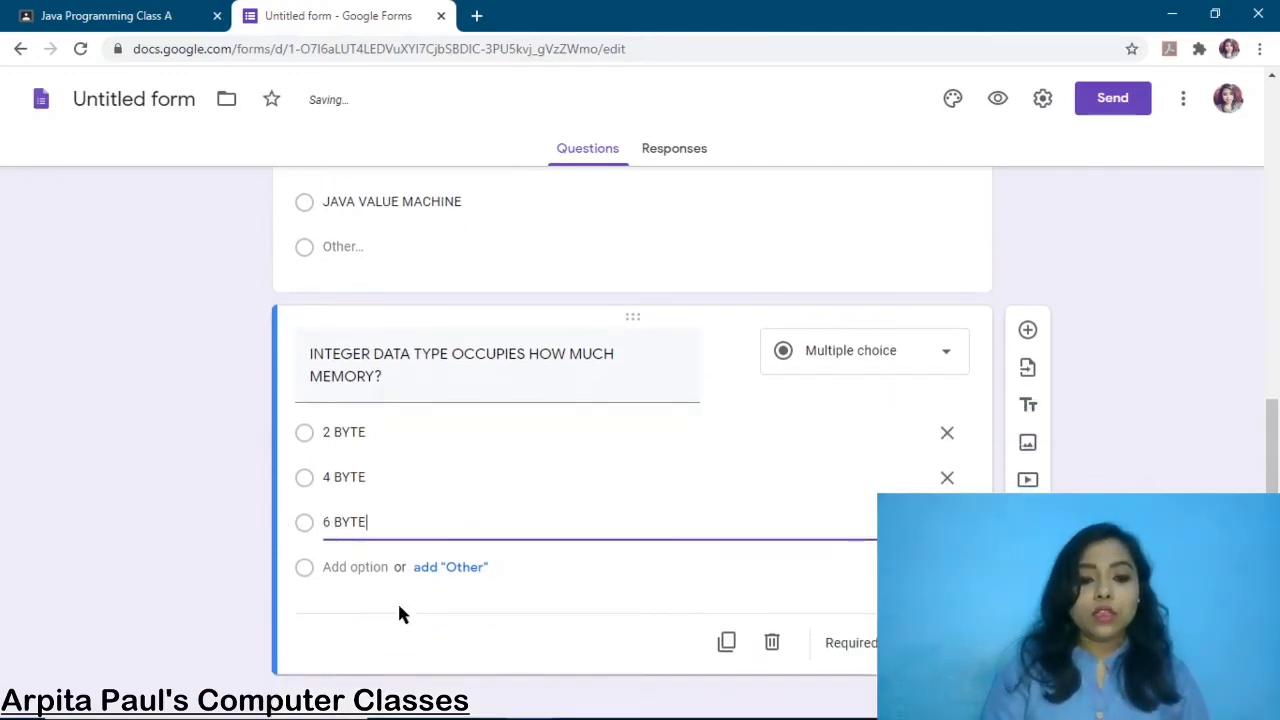
left_click(458, 572)
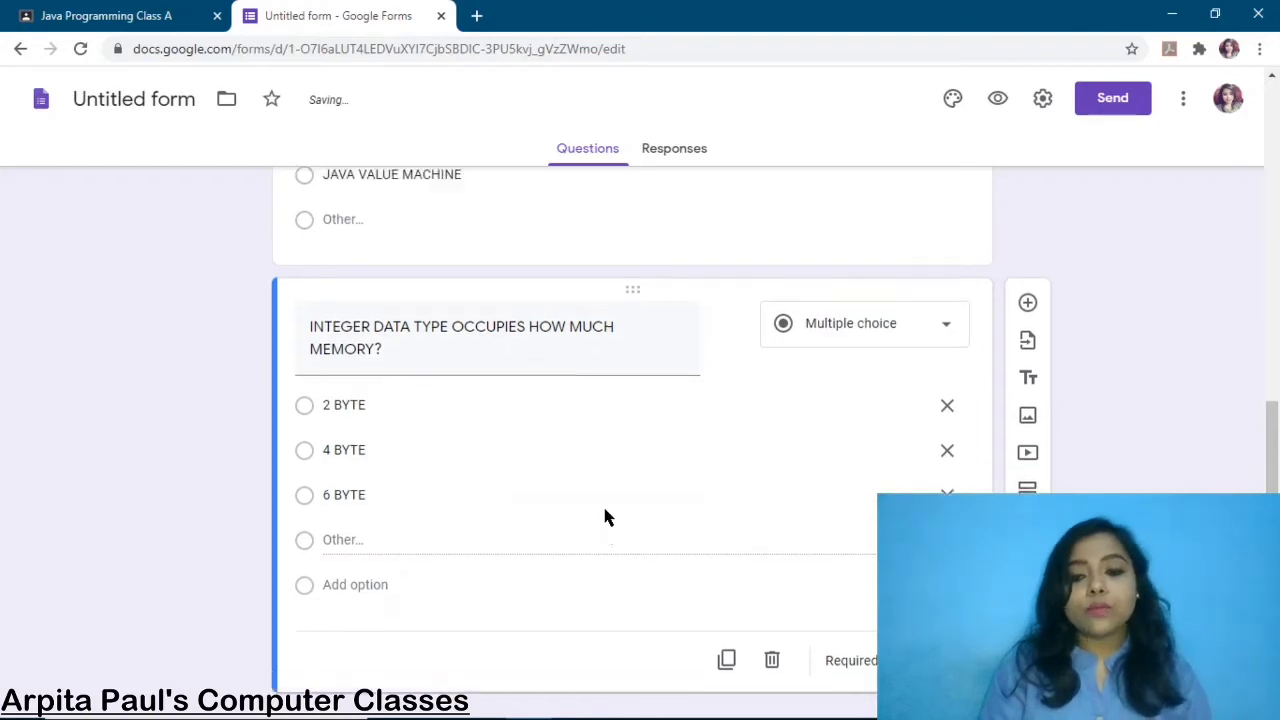
scroll(605, 515, "up", 1)
scroll(722, 510, "up", 1)
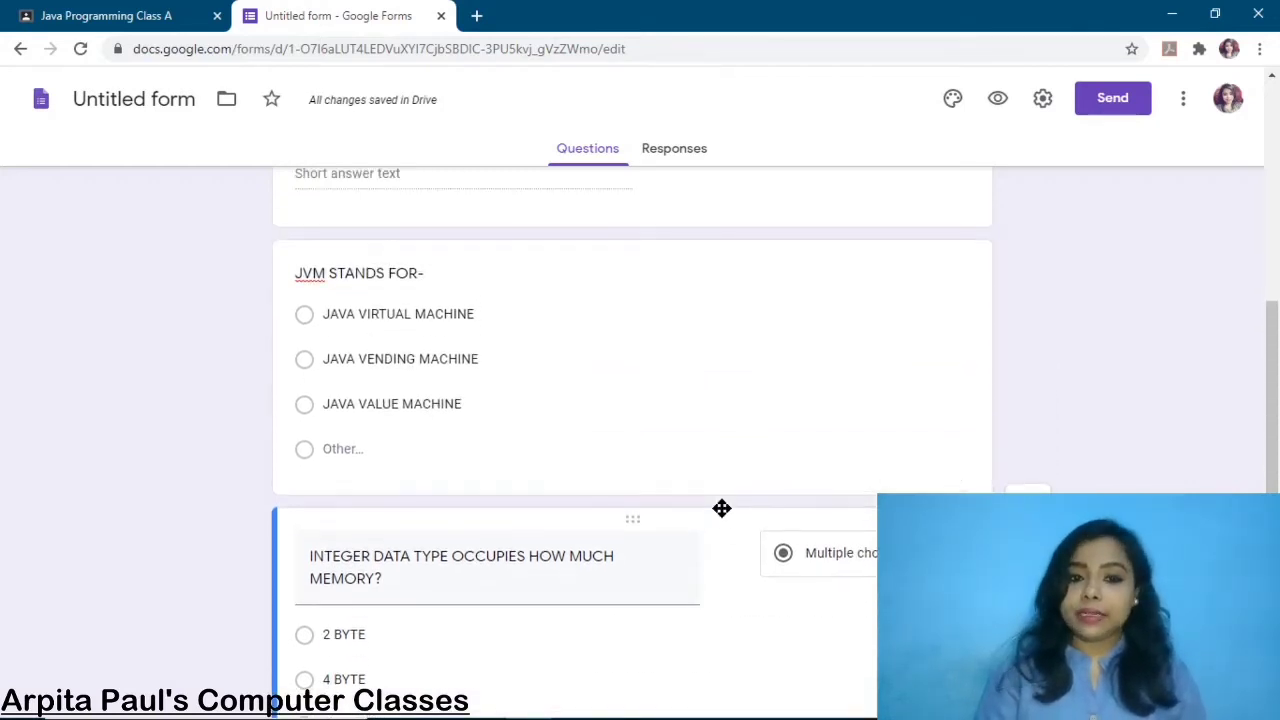
scroll(1100, 440, "down", 3)
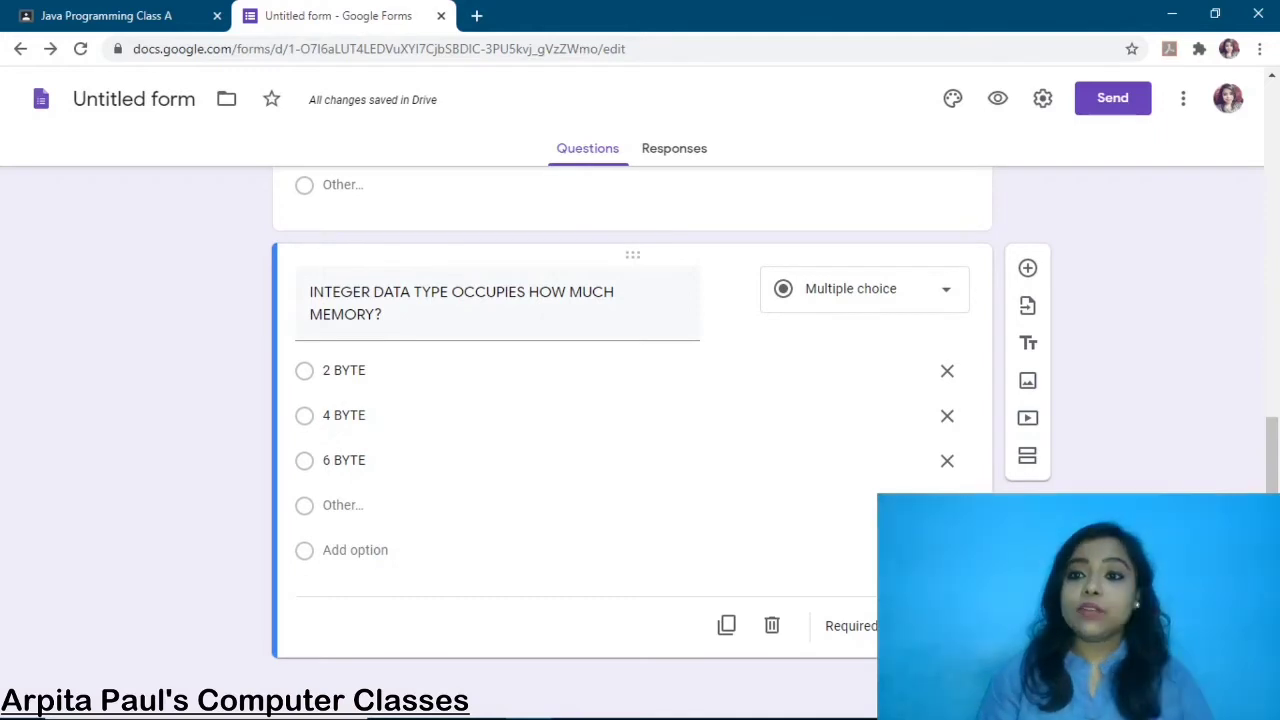
In Settings, limit to 1 response, show a progress bar and shuffle question order
left_click(1041, 101)
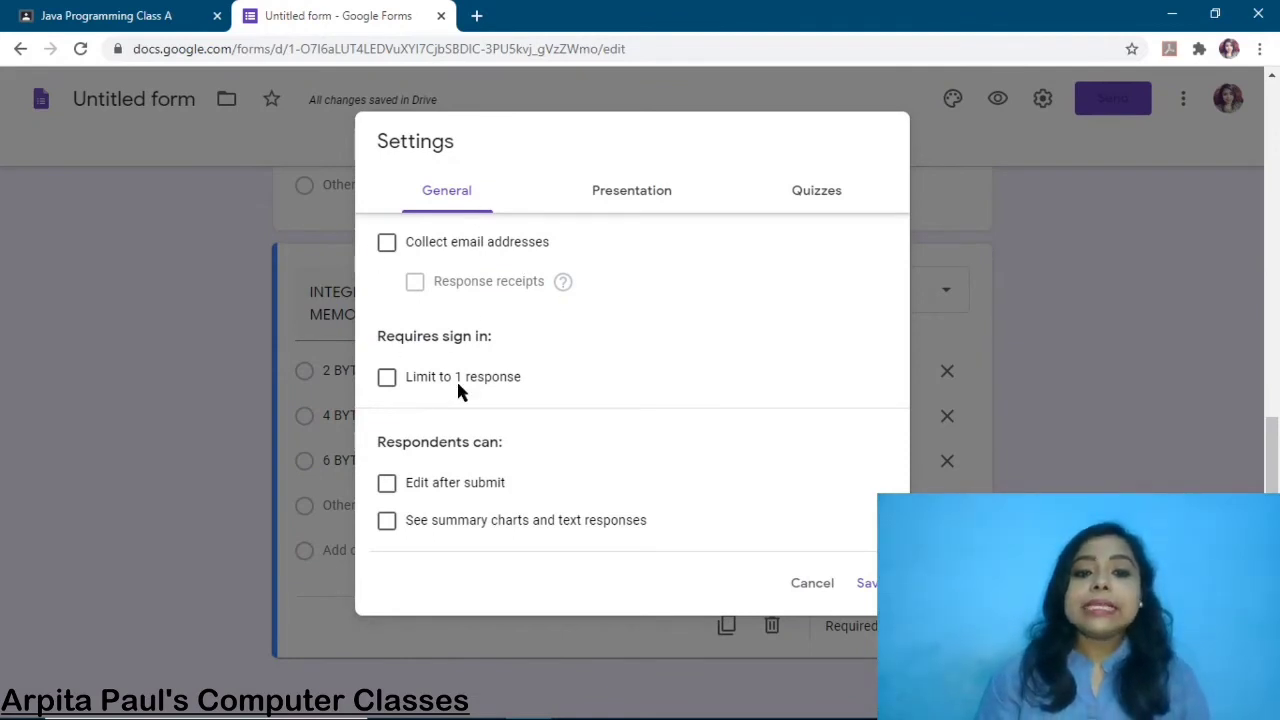
left_click(386, 379)
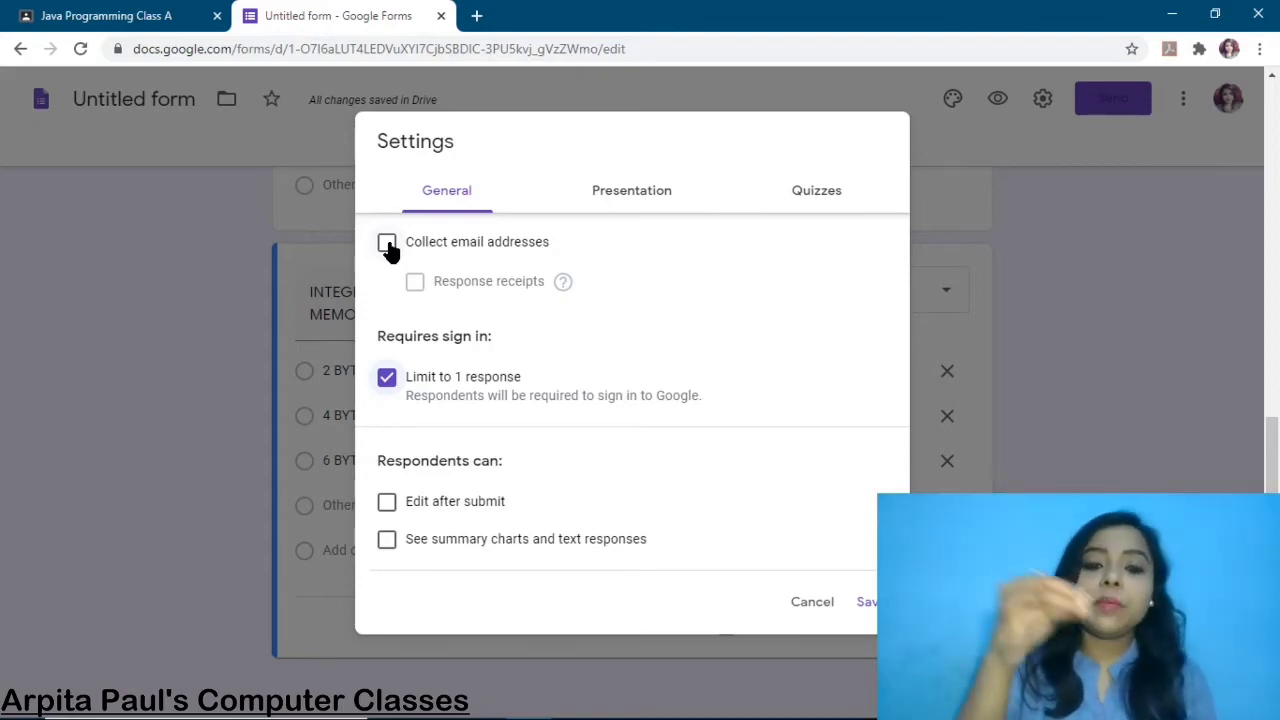
left_click(654, 191)
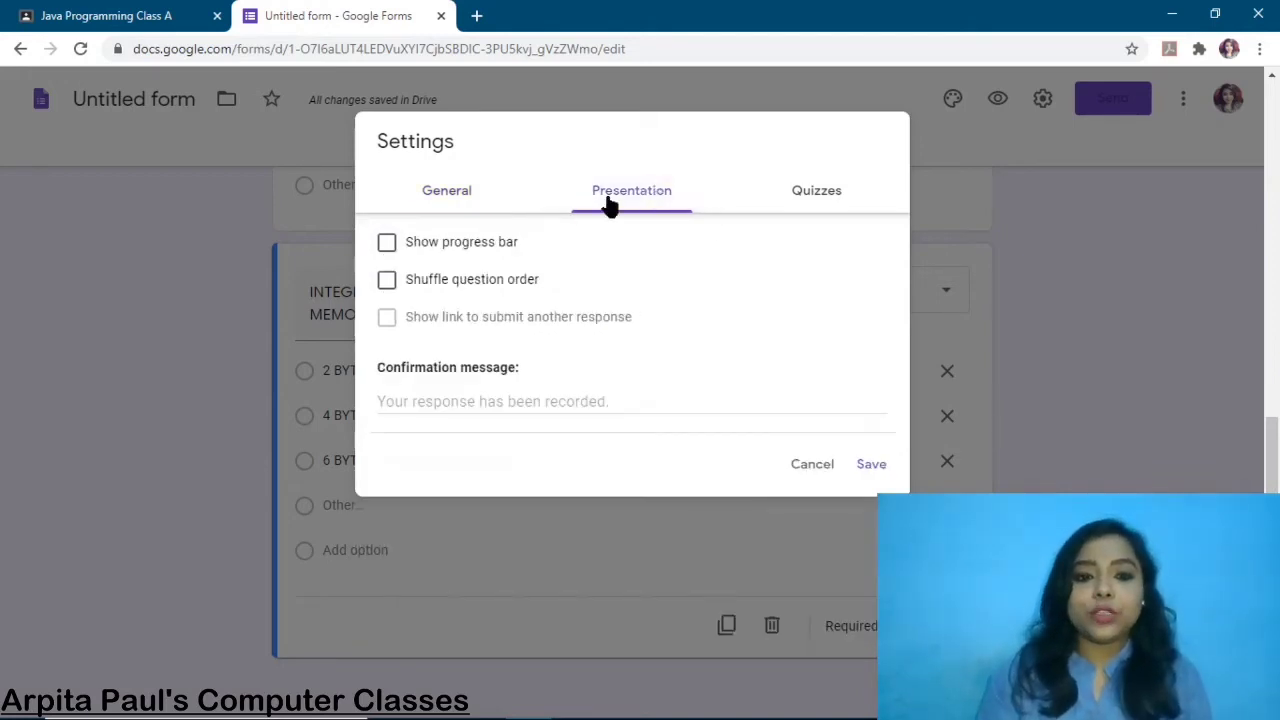
left_click(387, 245)
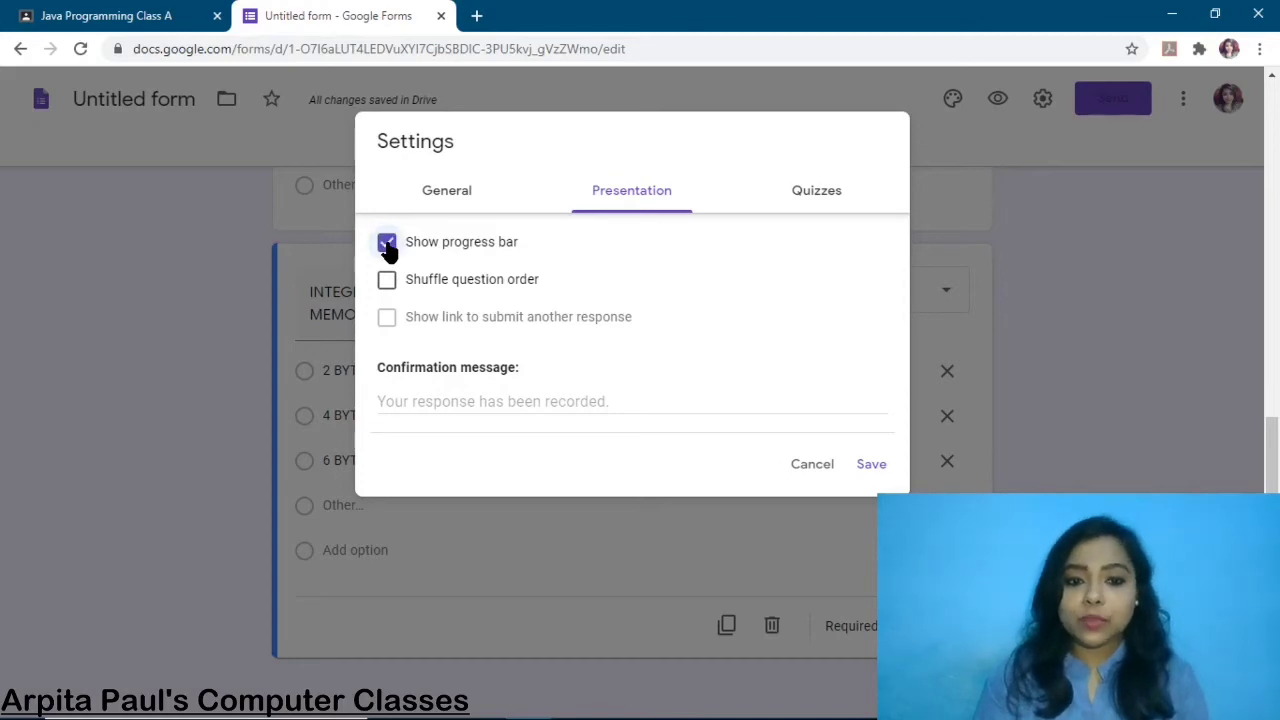
left_click(386, 283)
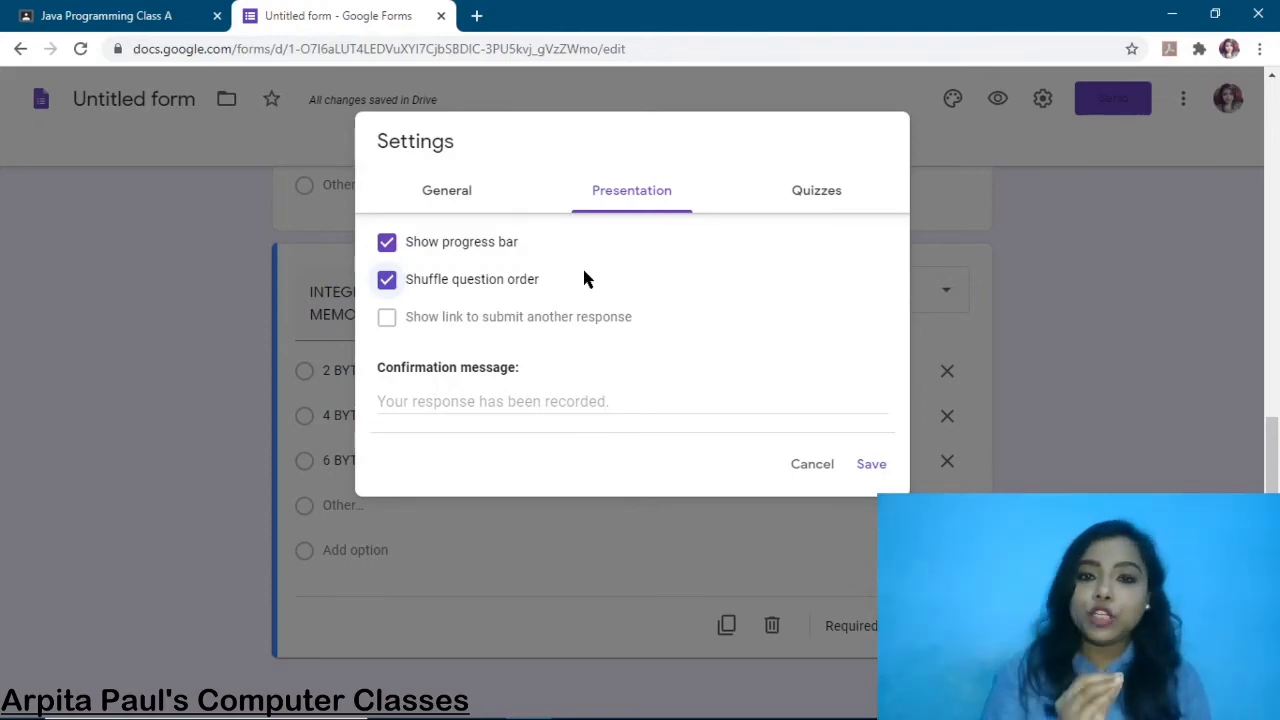
left_click(814, 203)
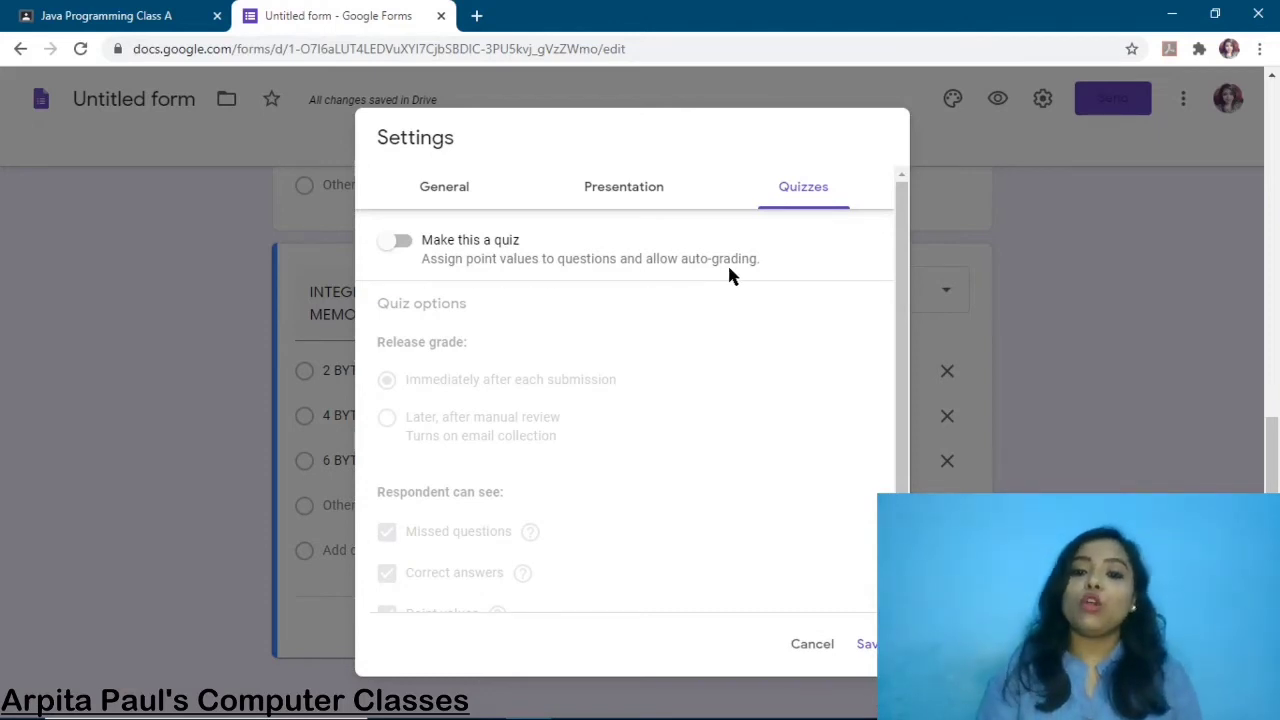
Turn on Make this a quiz with grades released immediately and save the settings
left_click(398, 242)
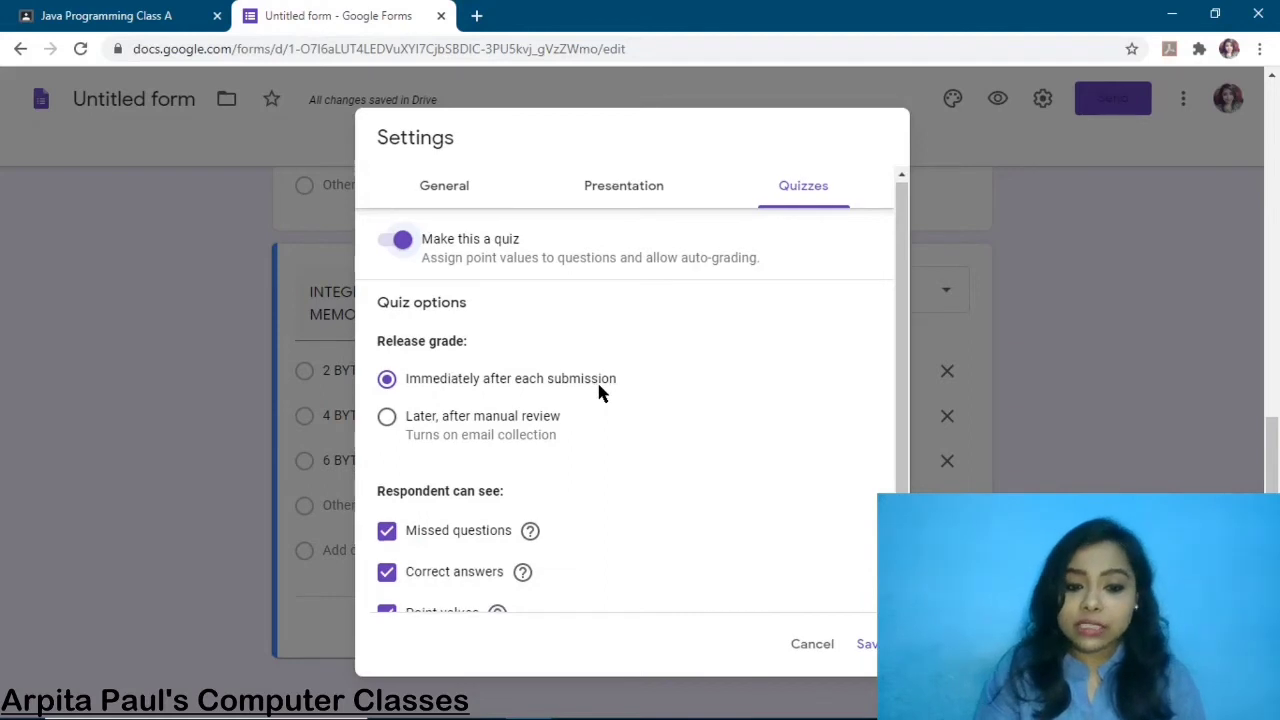
scroll(600, 391, "down", 1)
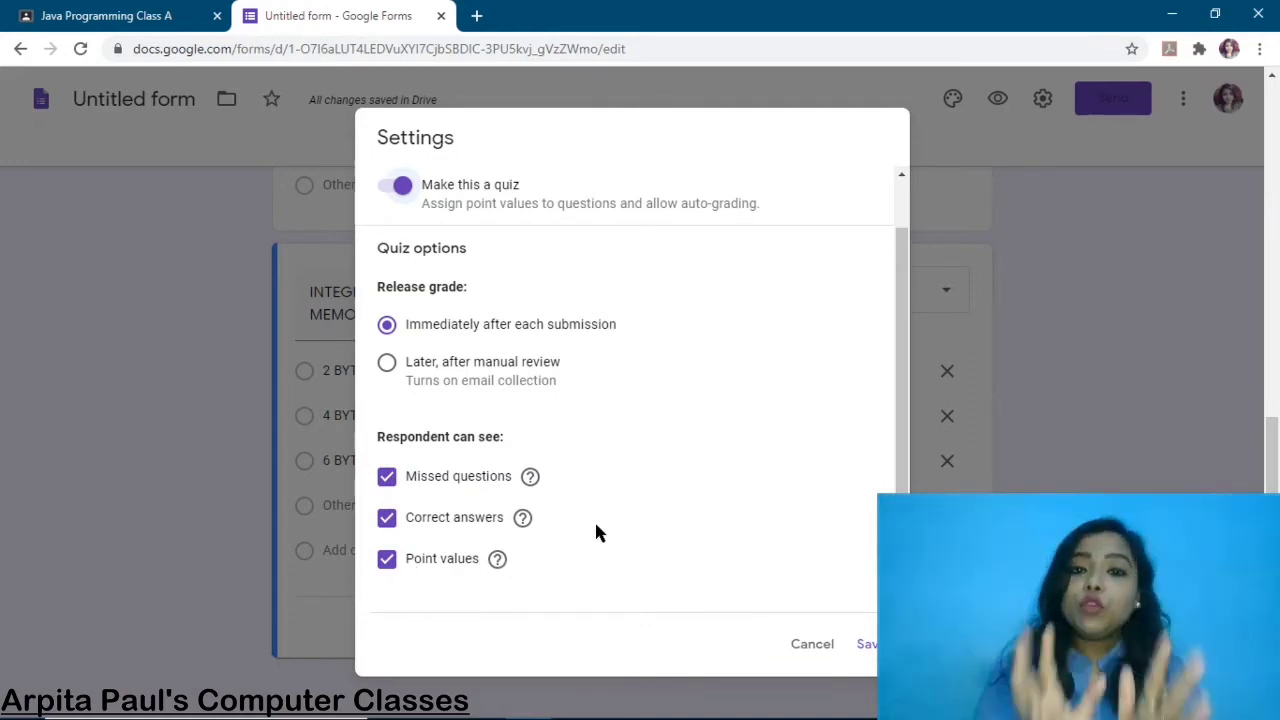
left_click(868, 645)
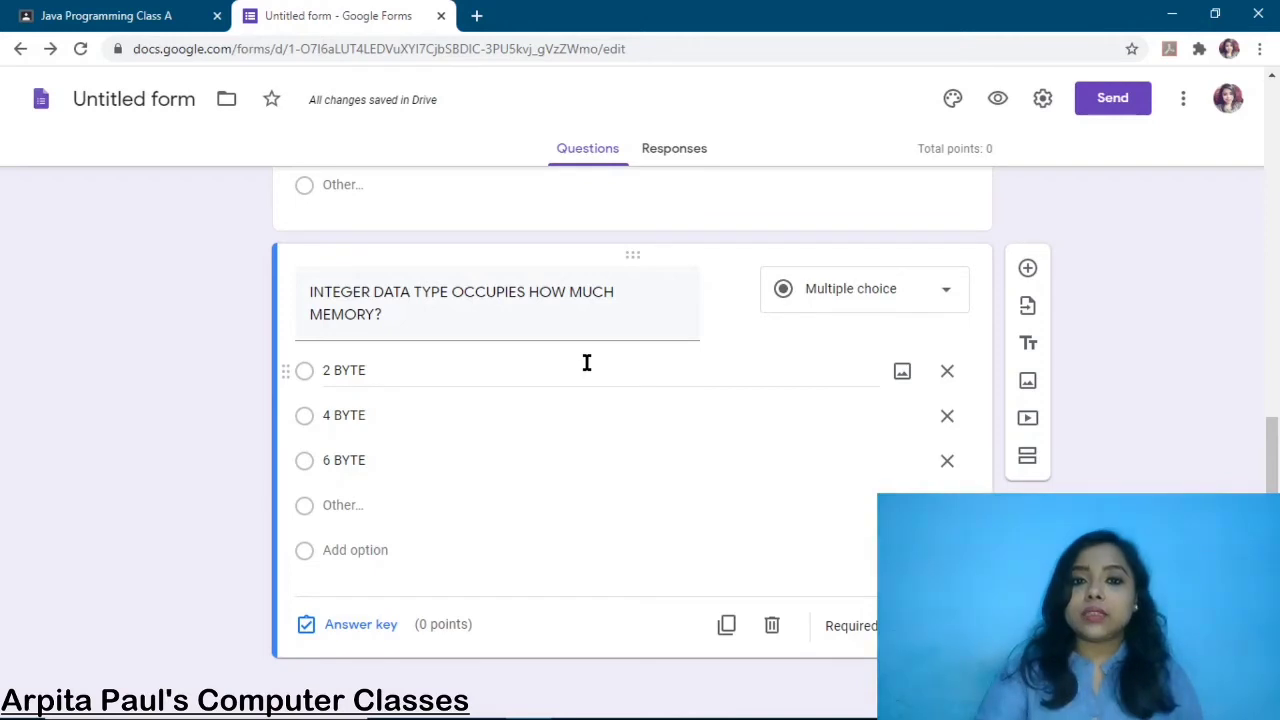
Open the integer question's answer key and set it to 2 points
left_click(362, 626)
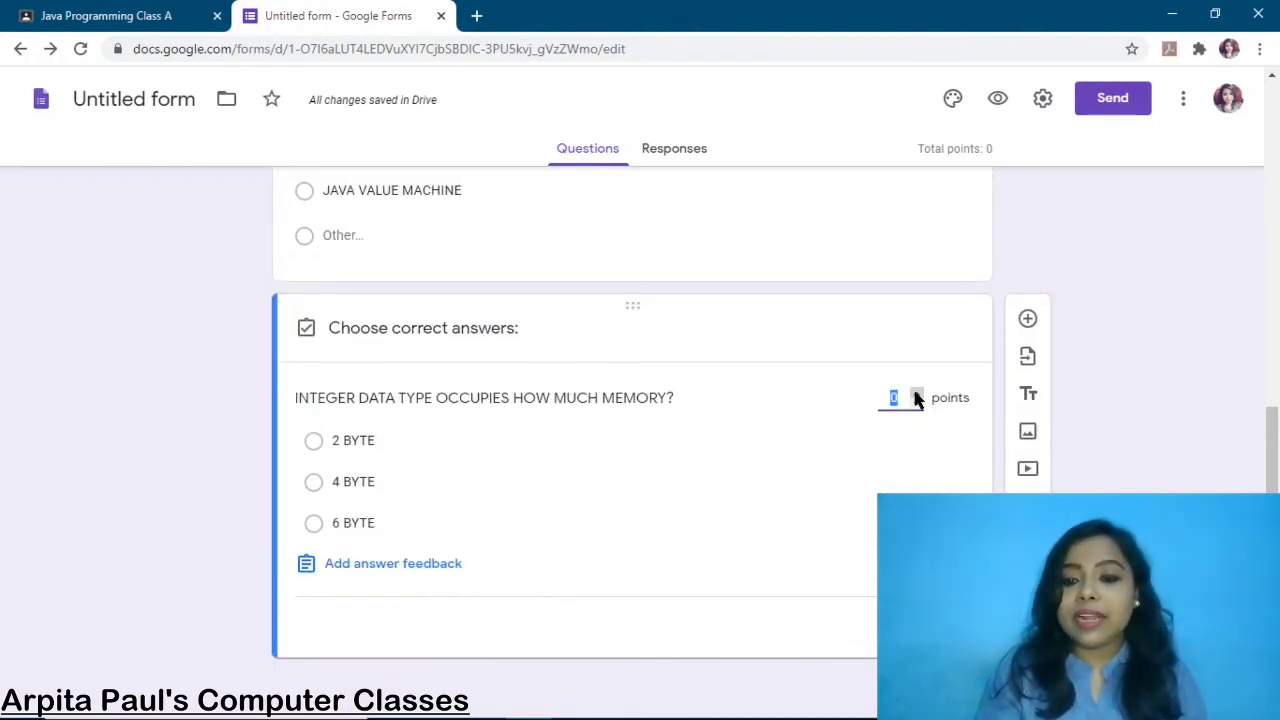
type("2")
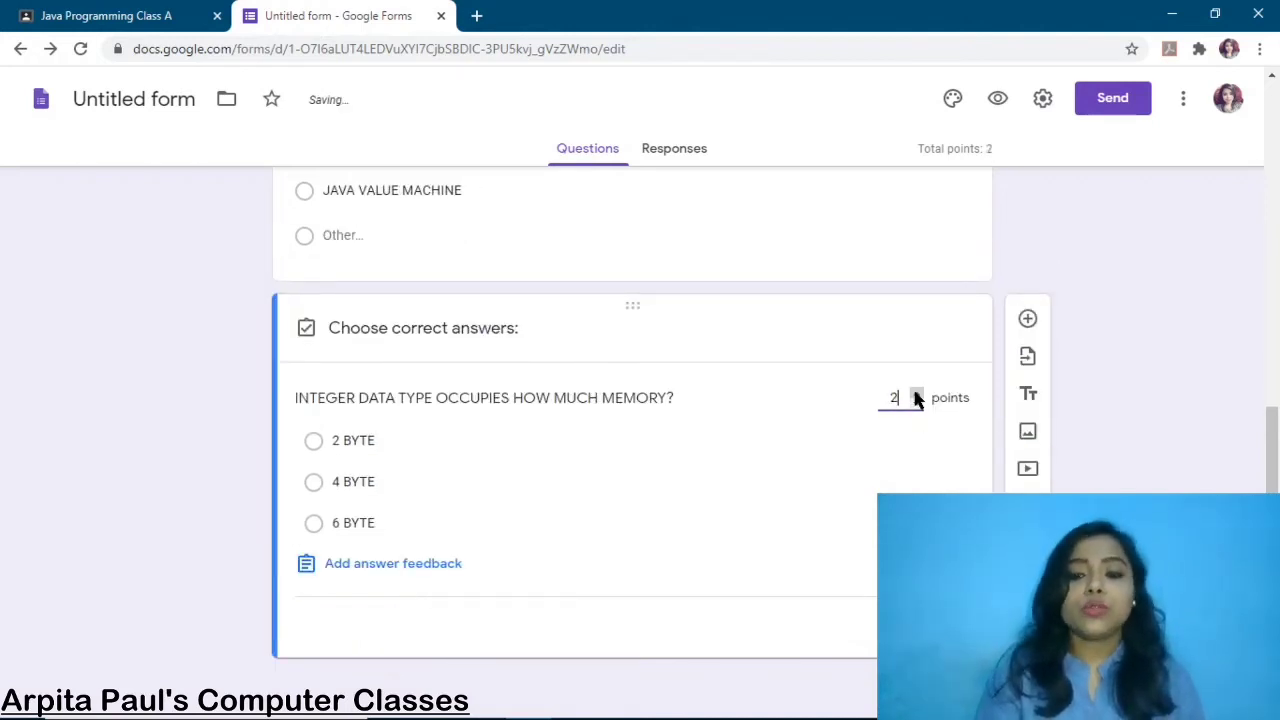
left_click(917, 394)
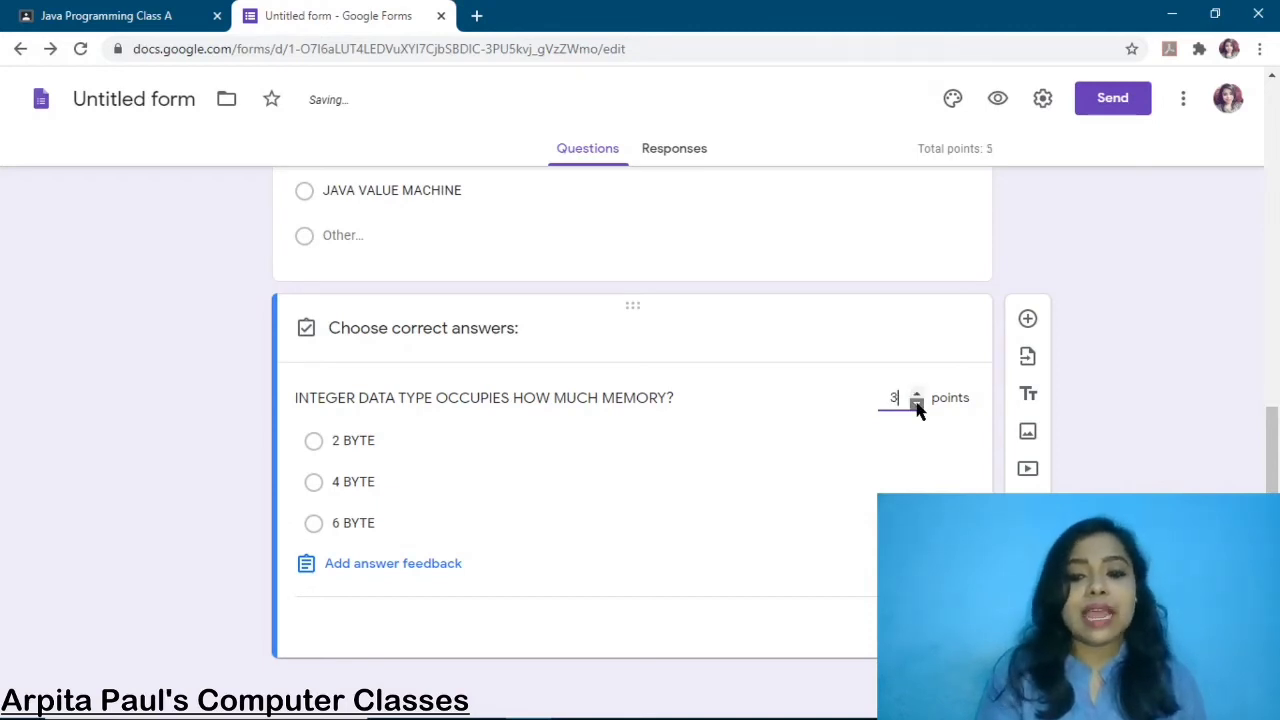
left_click(917, 404)
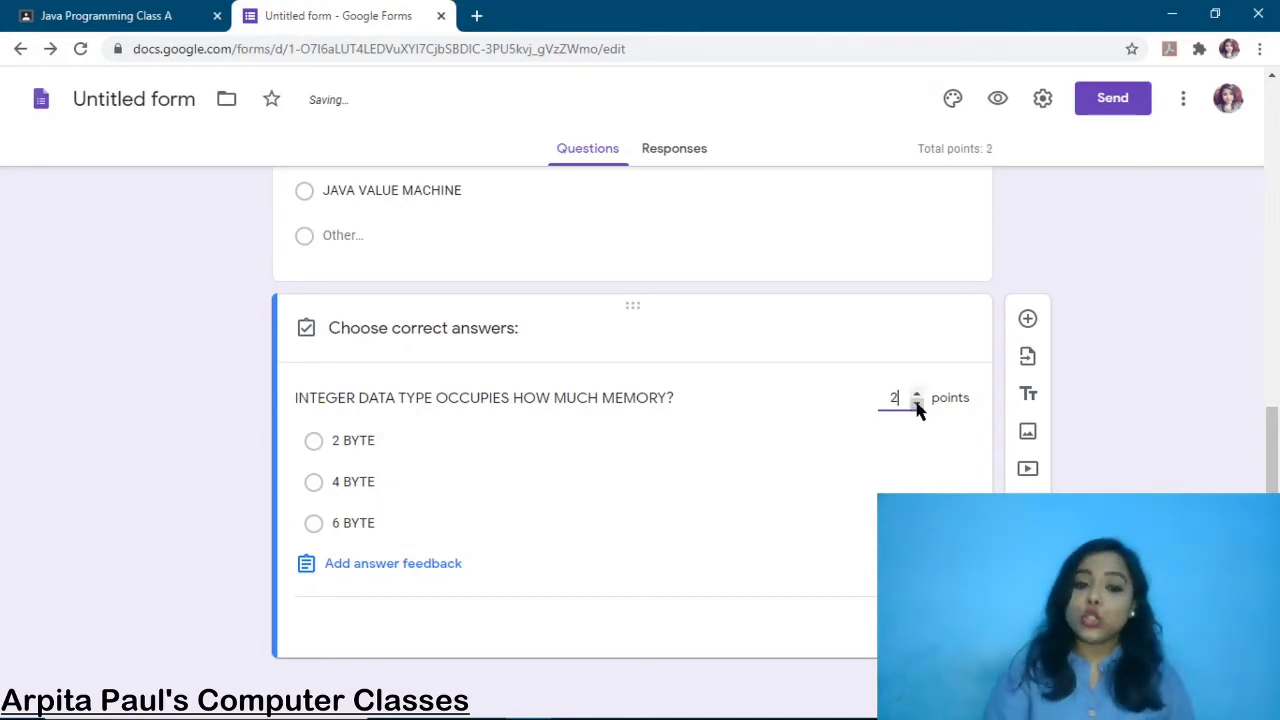
Mark 4 BYTE as the correct answer, discarding any answer feedback, and finish the key
left_click(411, 566)
left_click(557, 190)
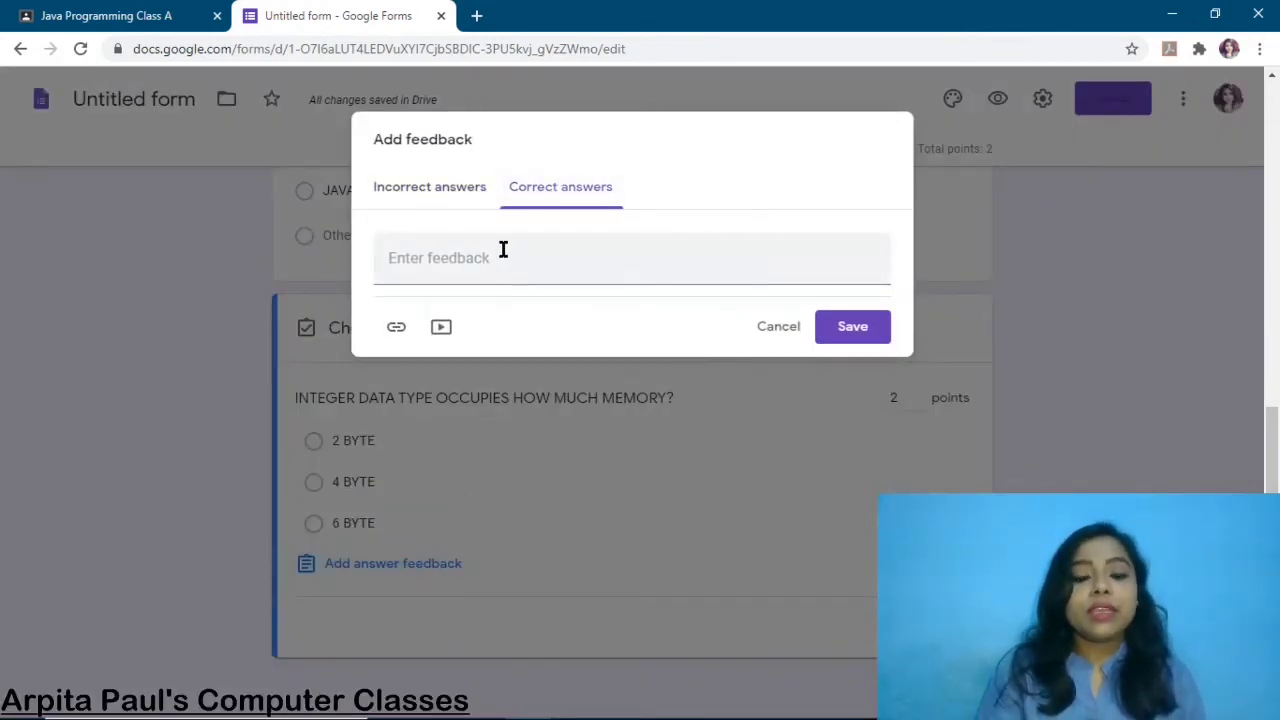
left_click(782, 333)
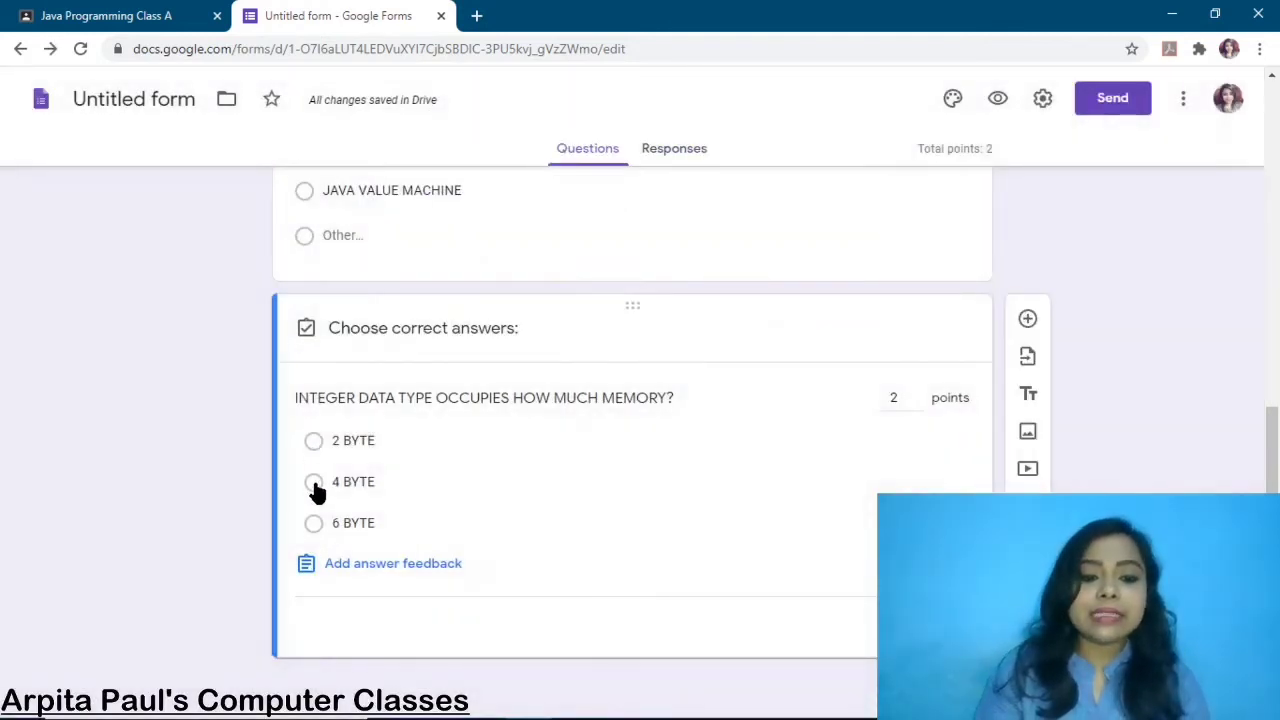
left_click(314, 484)
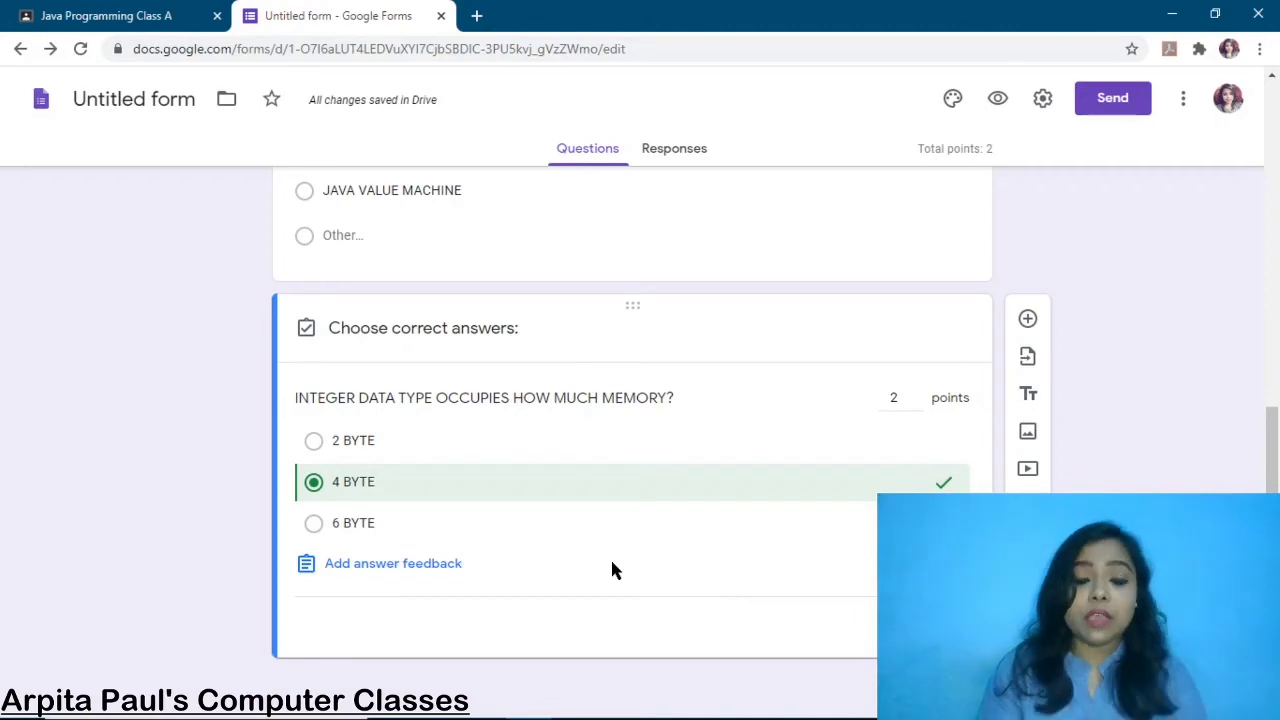
left_click(432, 572)
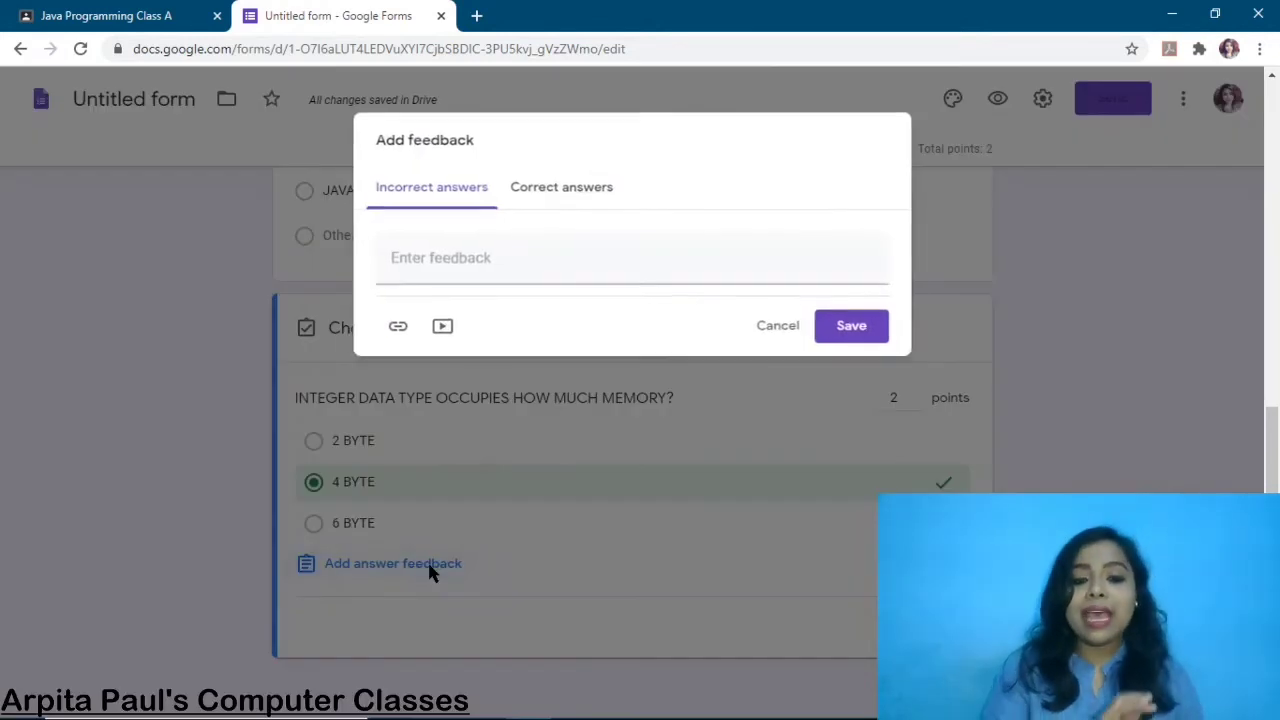
left_click(549, 192)
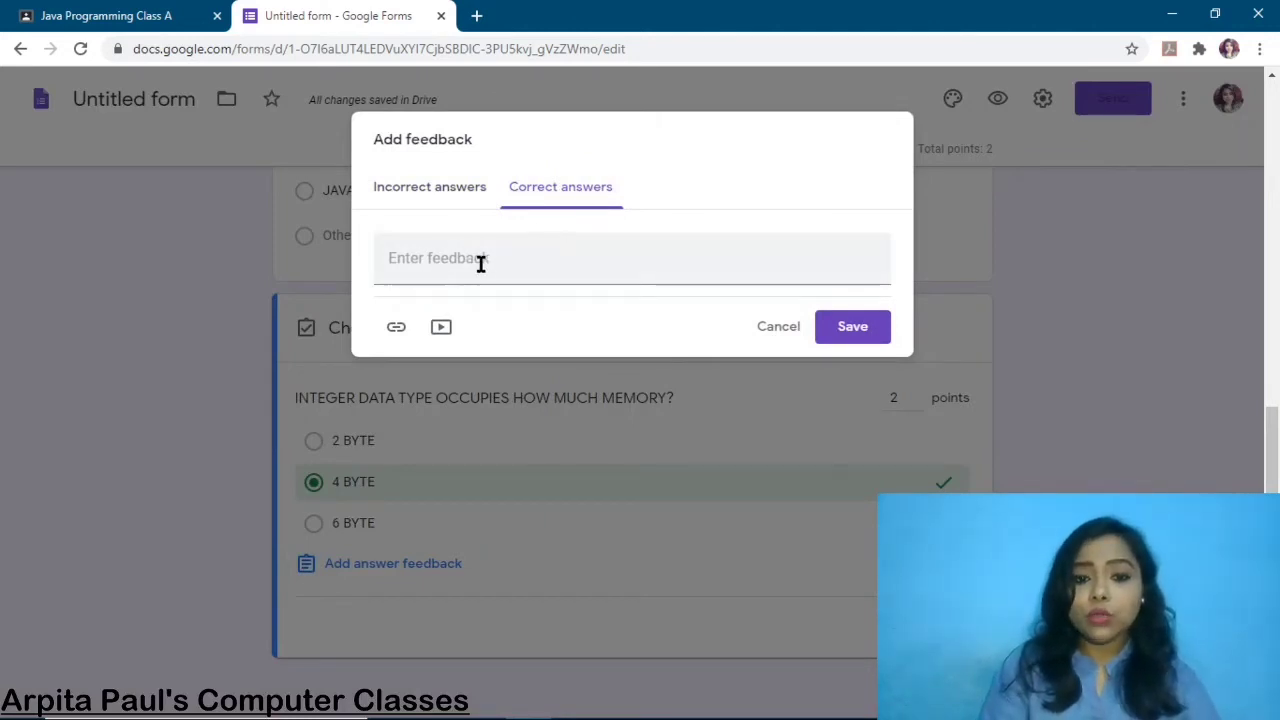
left_click(480, 263)
type("2 BY")
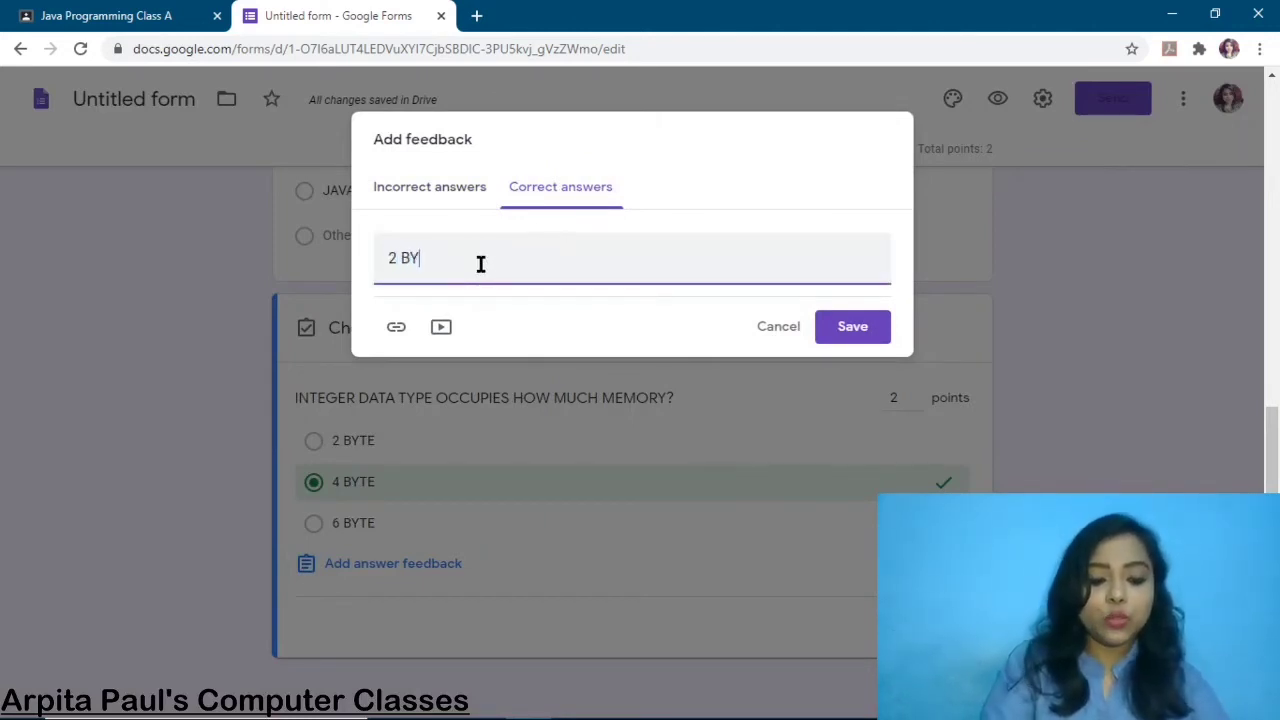
type("TES")
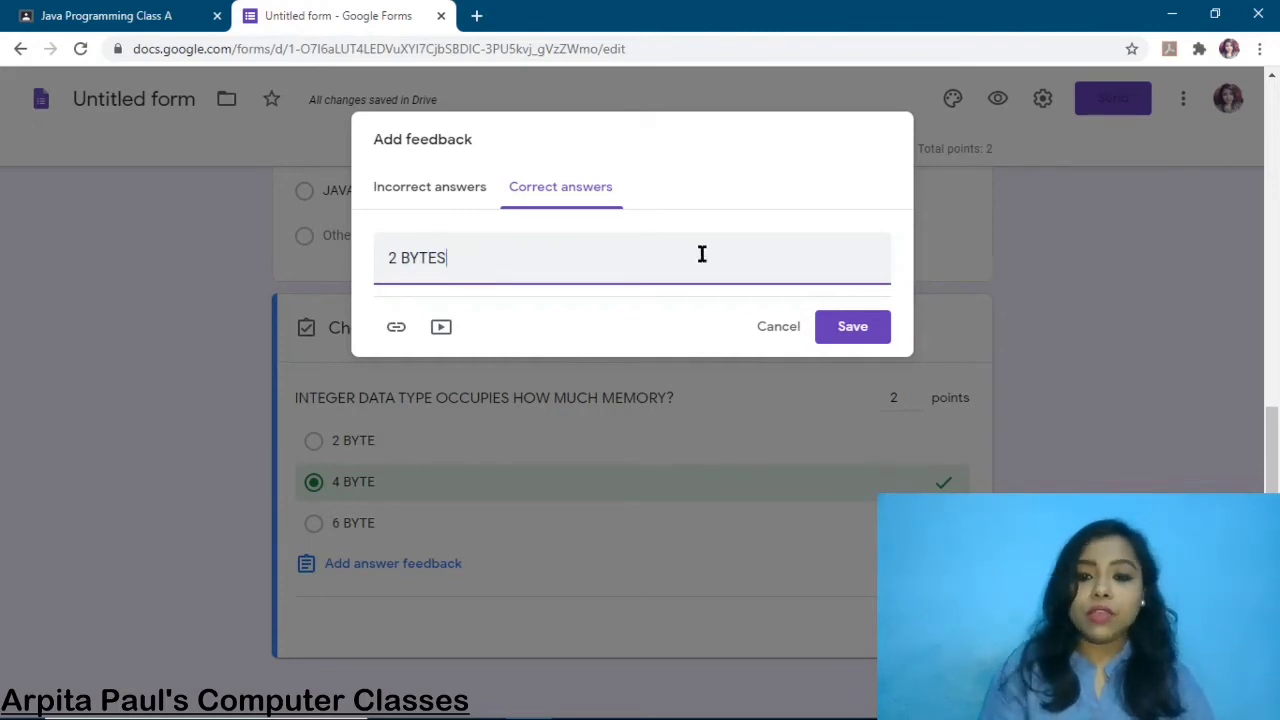
left_click(767, 326)
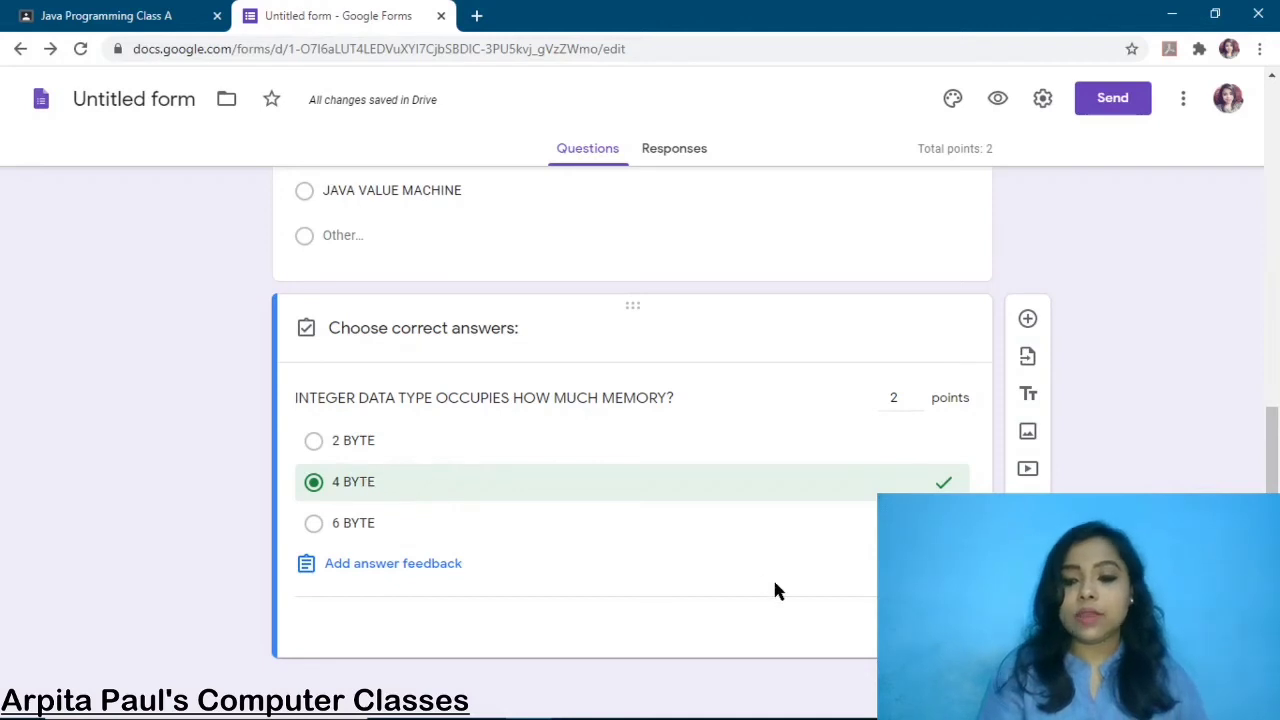
left_click(941, 627)
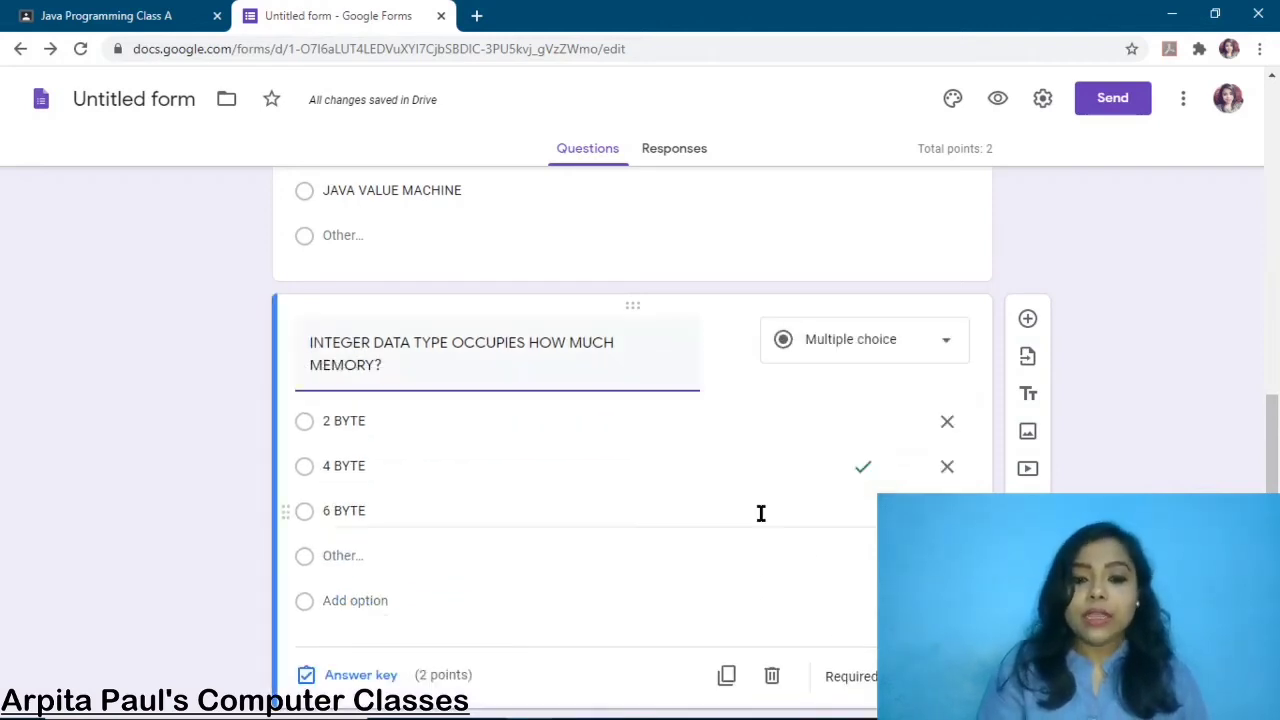
In the JVM question's answer key, set 2 points and mark JAVA VIRTUAL MACHINE correct
scroll(760, 514, "up", 3)
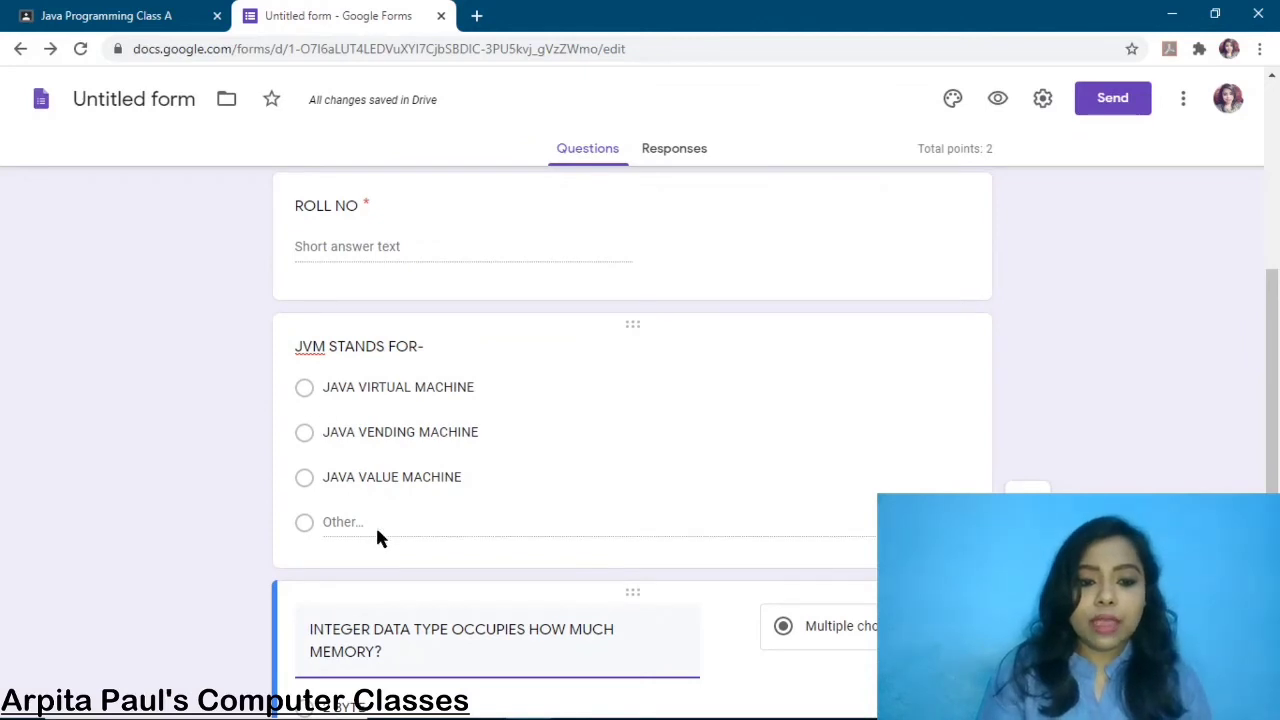
left_click(589, 378)
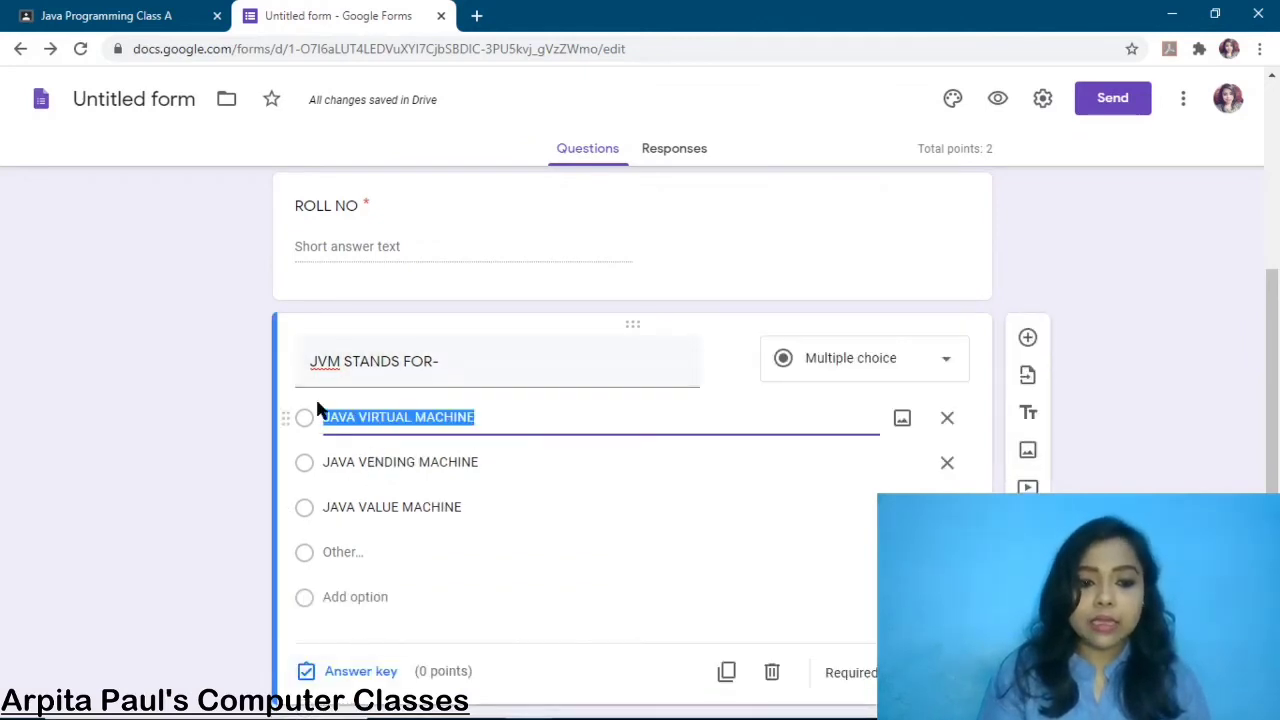
left_click(303, 419)
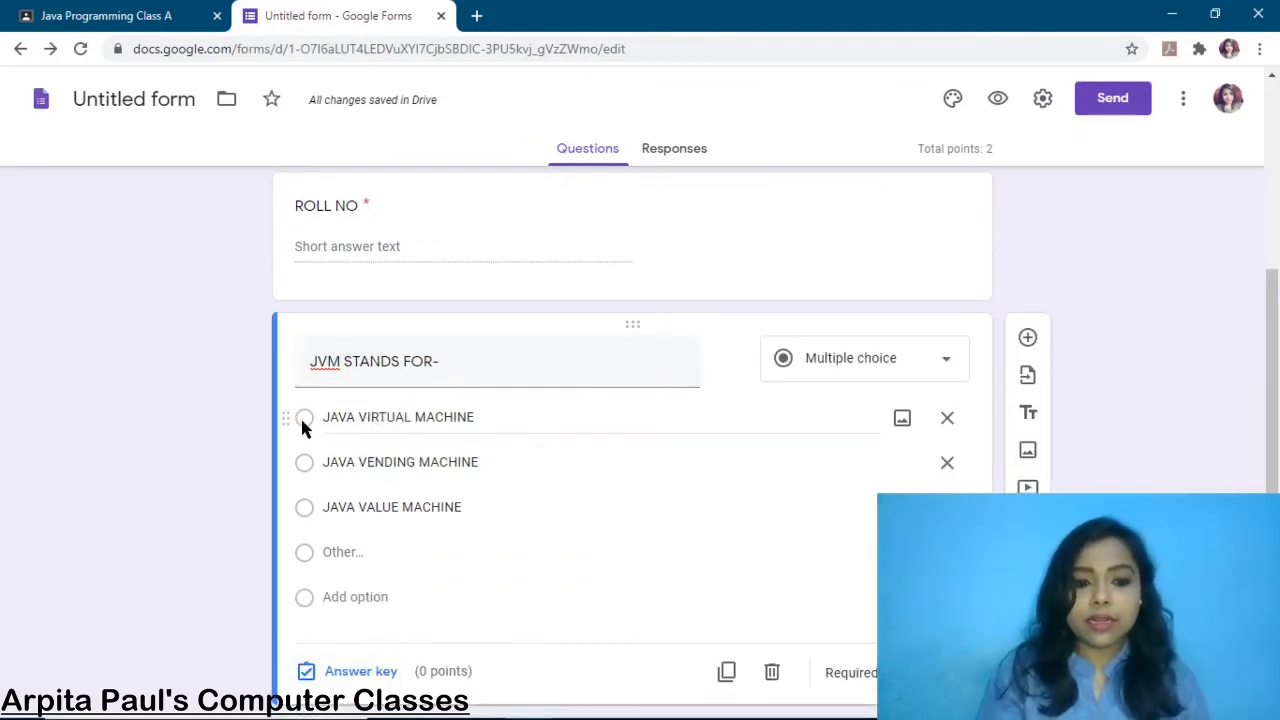
left_click(343, 672)
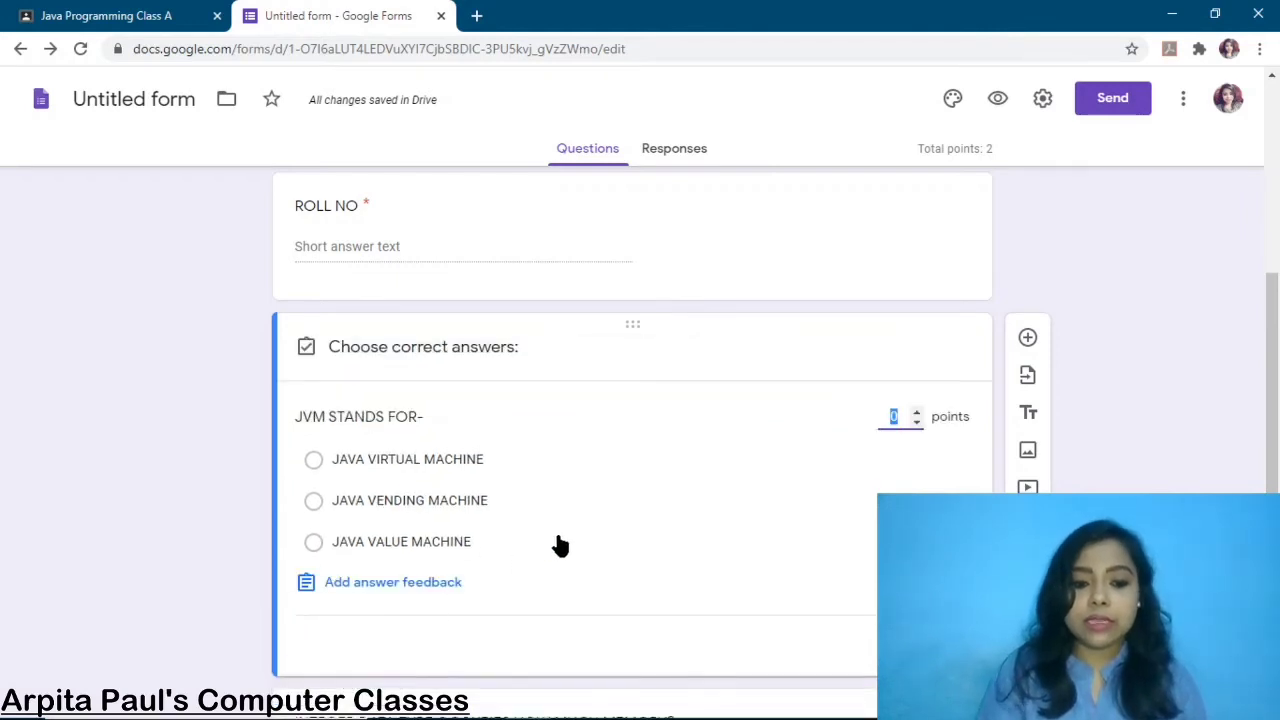
left_click(915, 414)
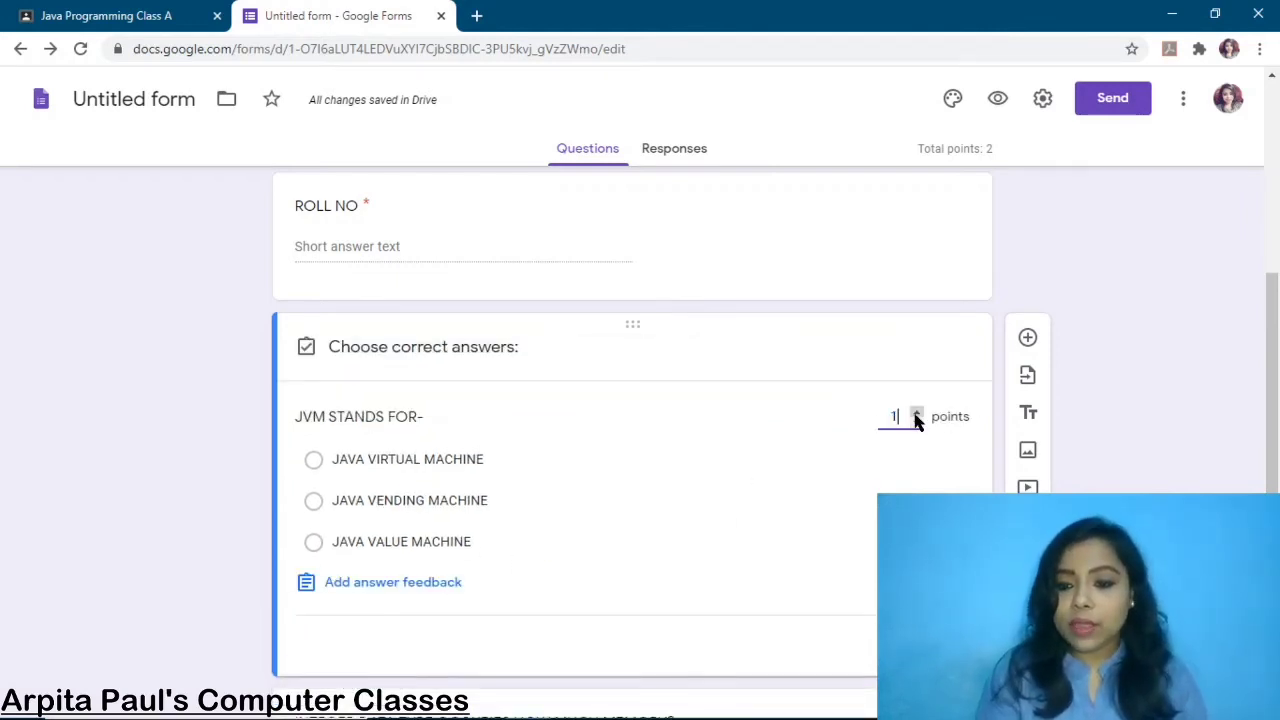
left_click(915, 414)
left_click(314, 466)
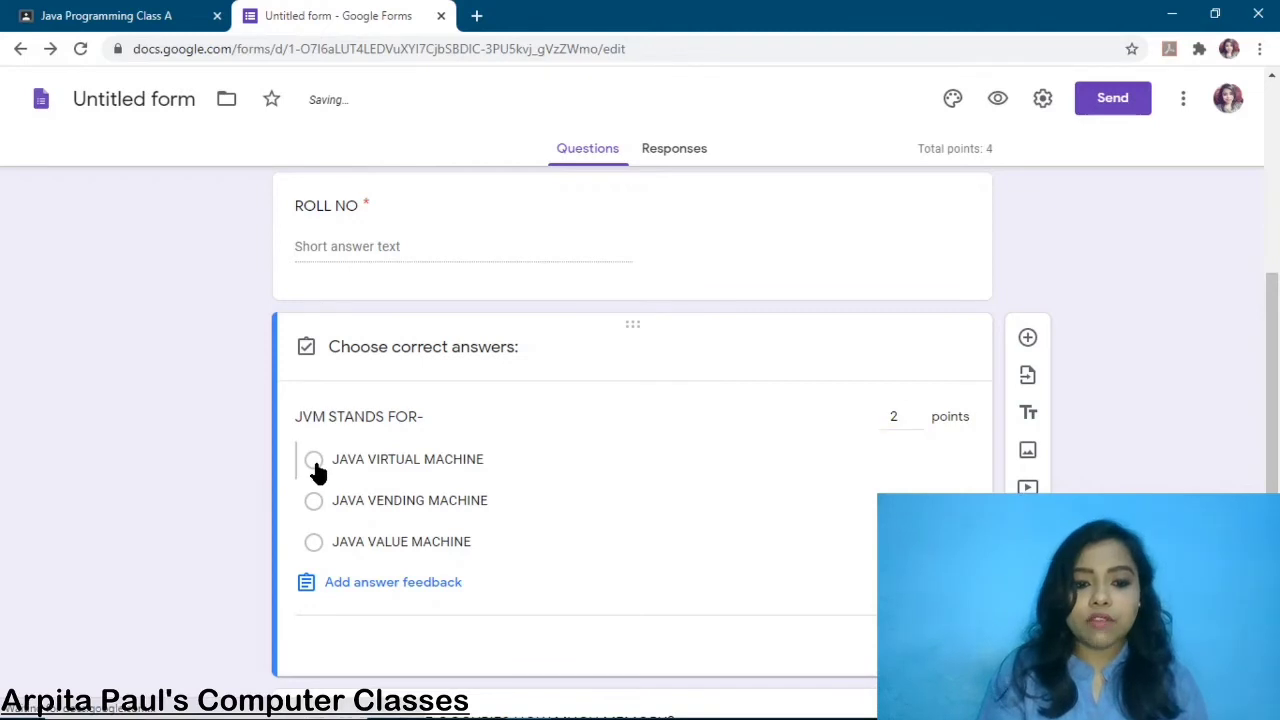
scroll(532, 518, "down", 1)
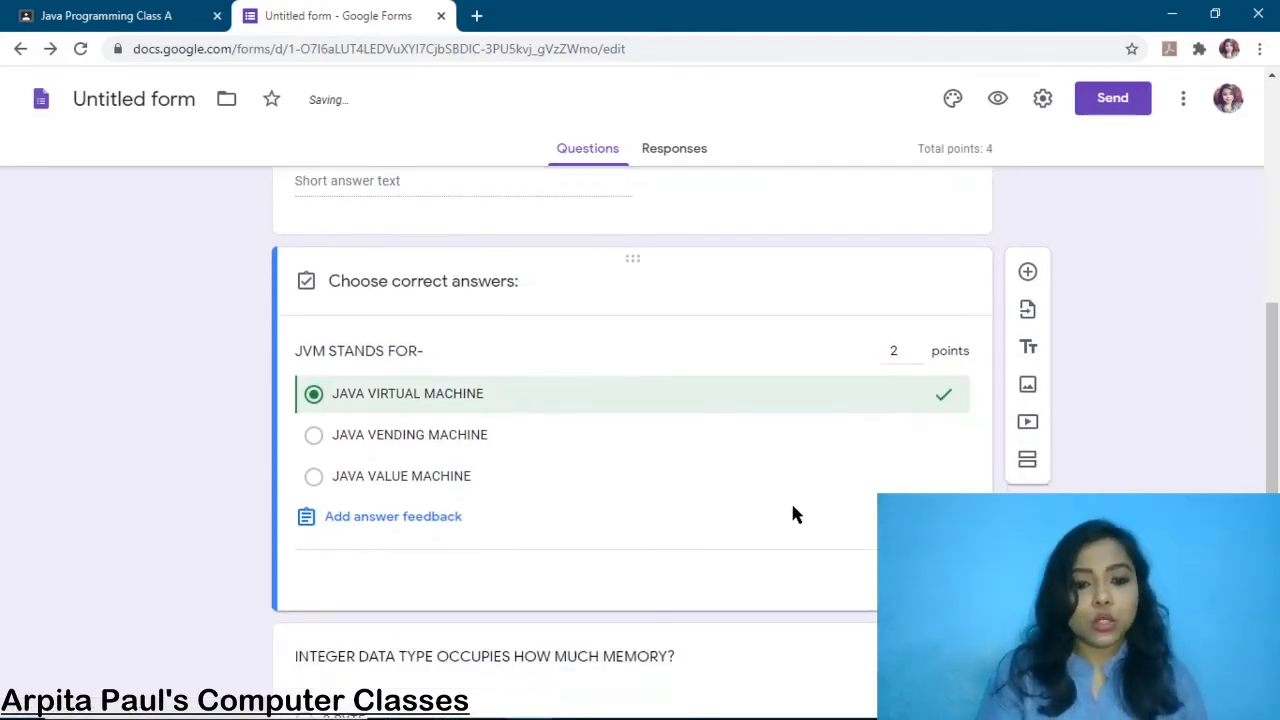
left_click(938, 580)
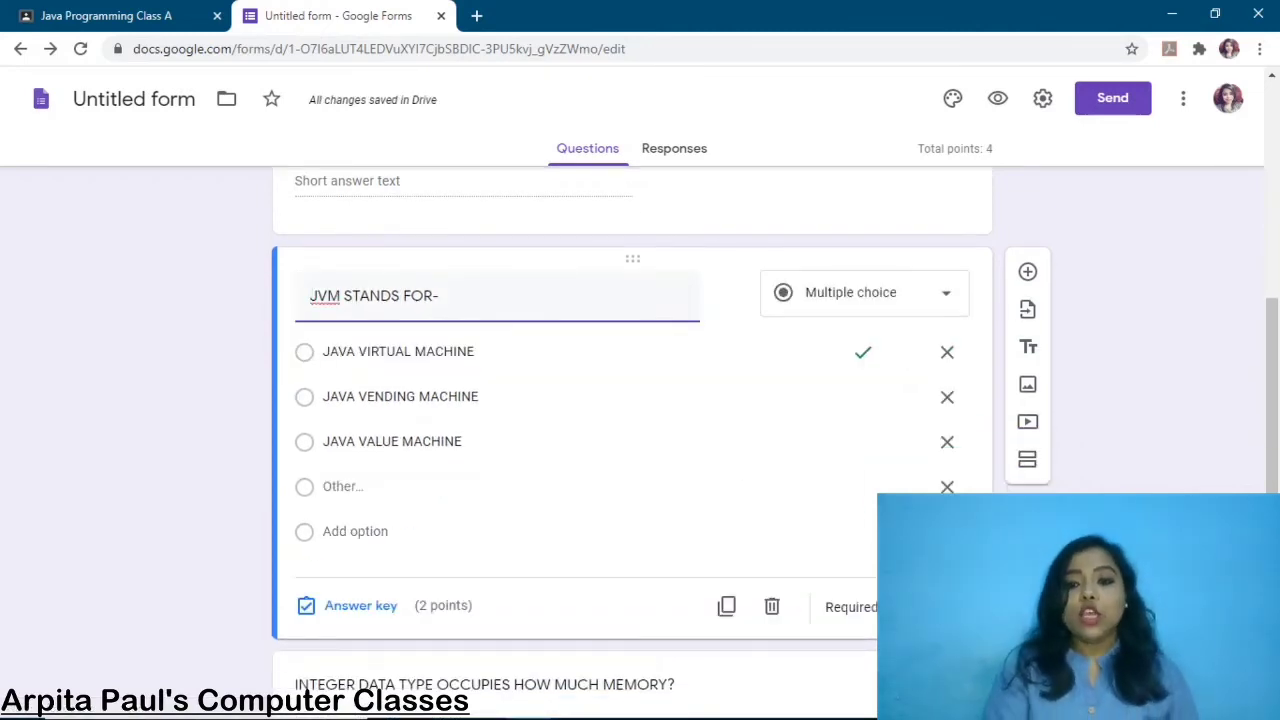
scroll(632, 442, "down", 3)
Review the quiz questions, then open the Send form dialog for COMPUTER ONLINE TEST
scroll(632, 442, "up", 7)
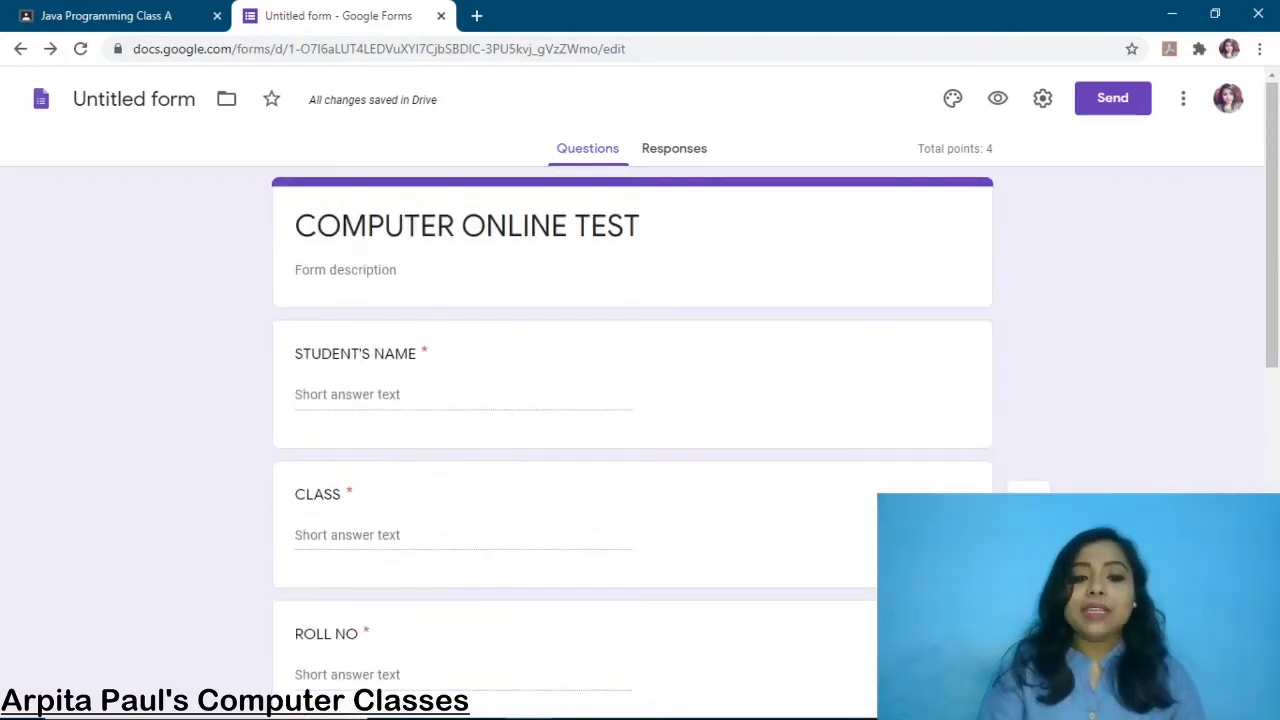
scroll(1088, 399, "down", 1)
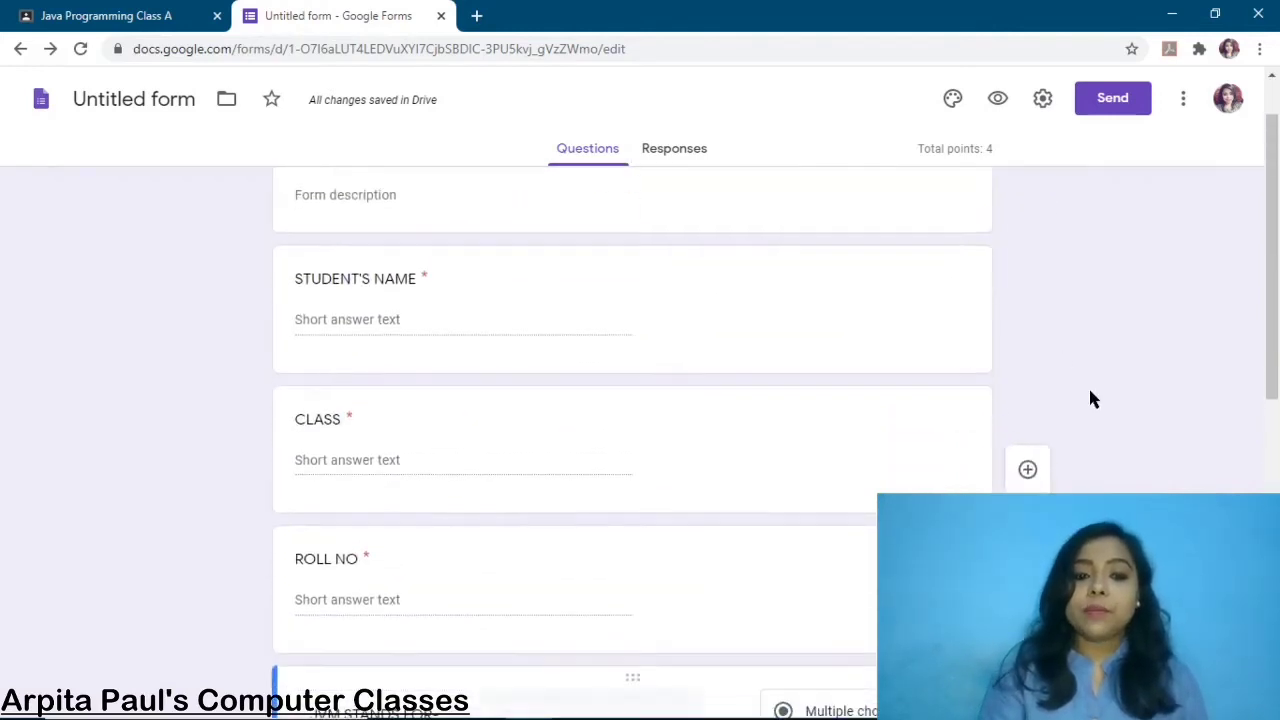
scroll(364, 555, "down", 4)
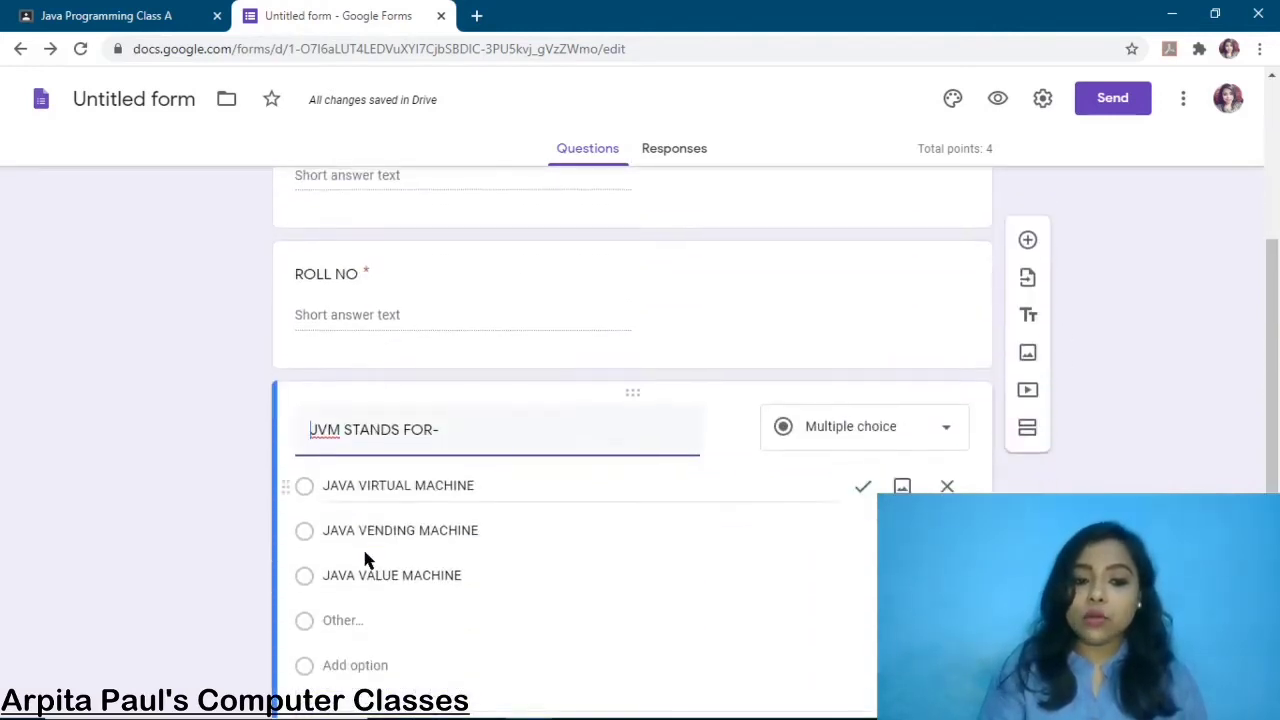
scroll(292, 624, "down", 2)
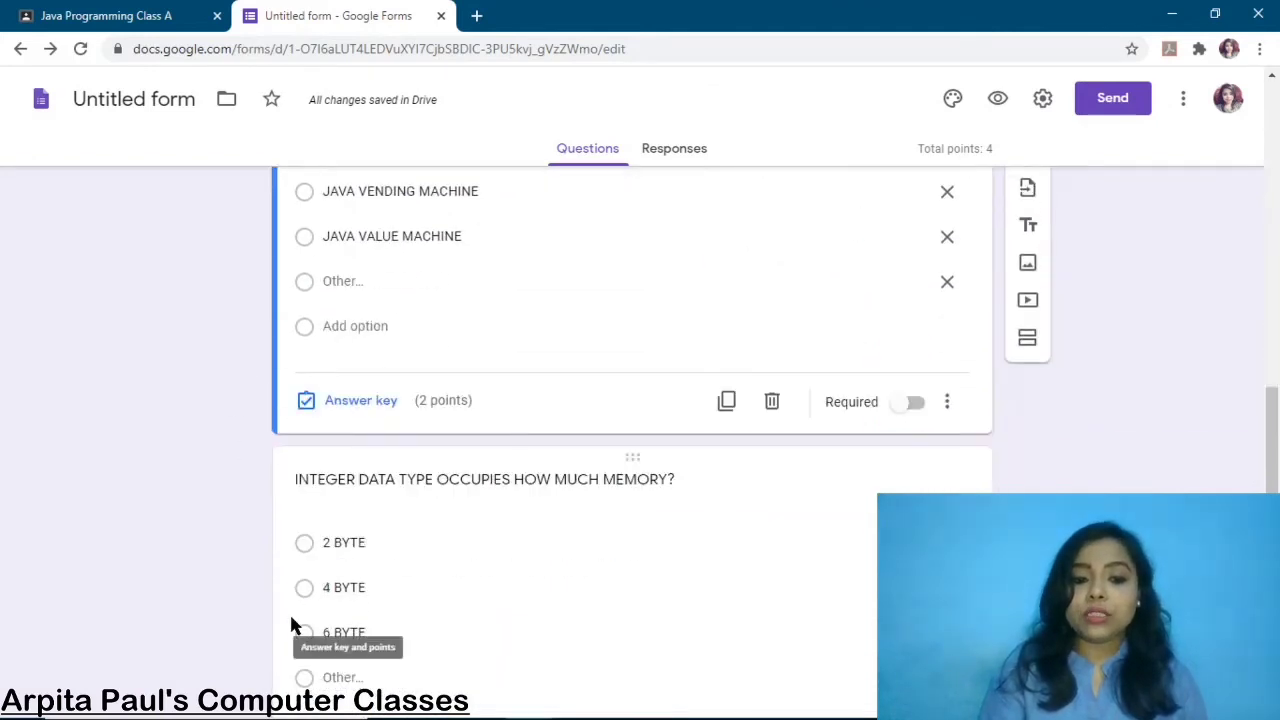
scroll(1150, 480, "up", 1)
scroll(1183, 492, "up", 1)
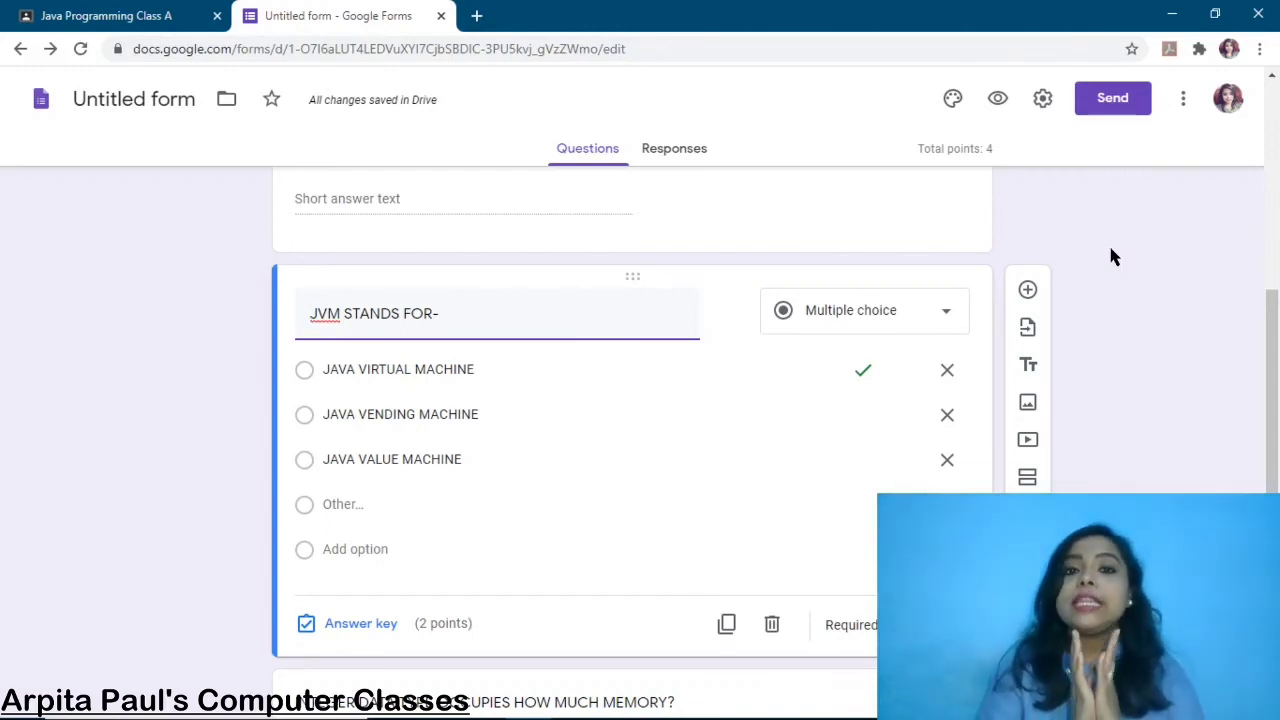
left_click(1113, 103)
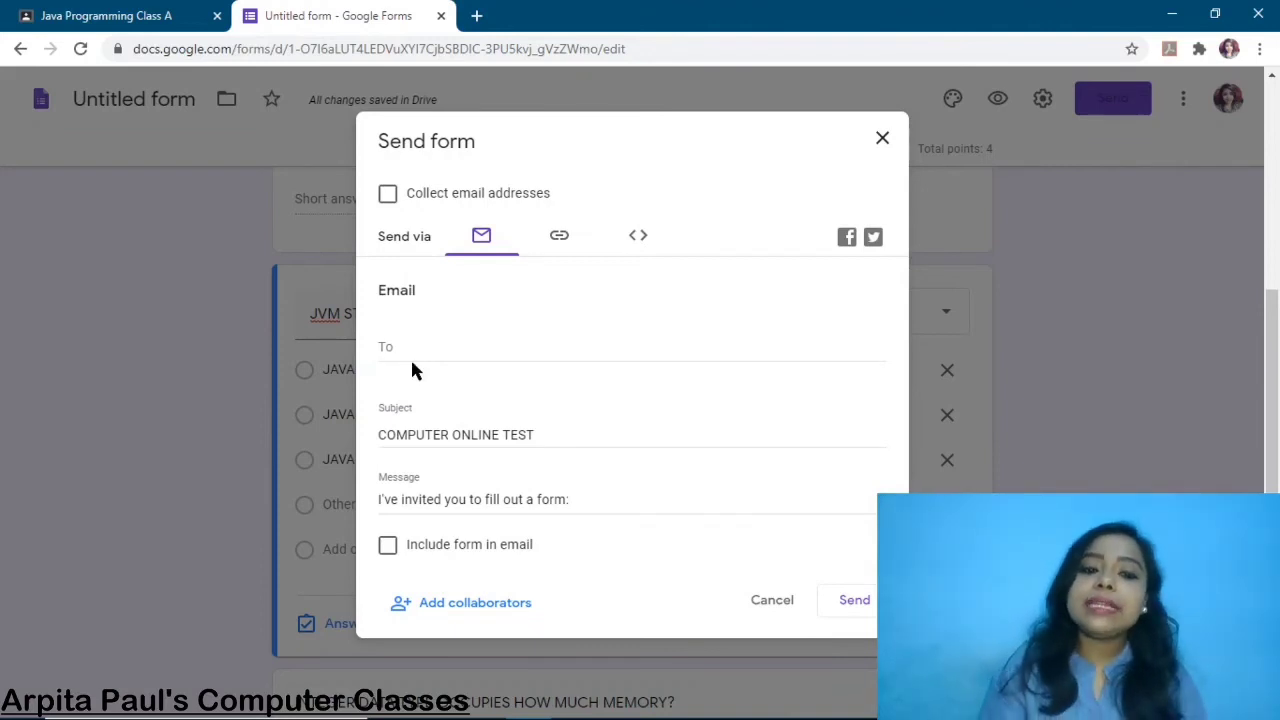
Copy the form's shortened share link from the Send form link option
left_click(559, 240)
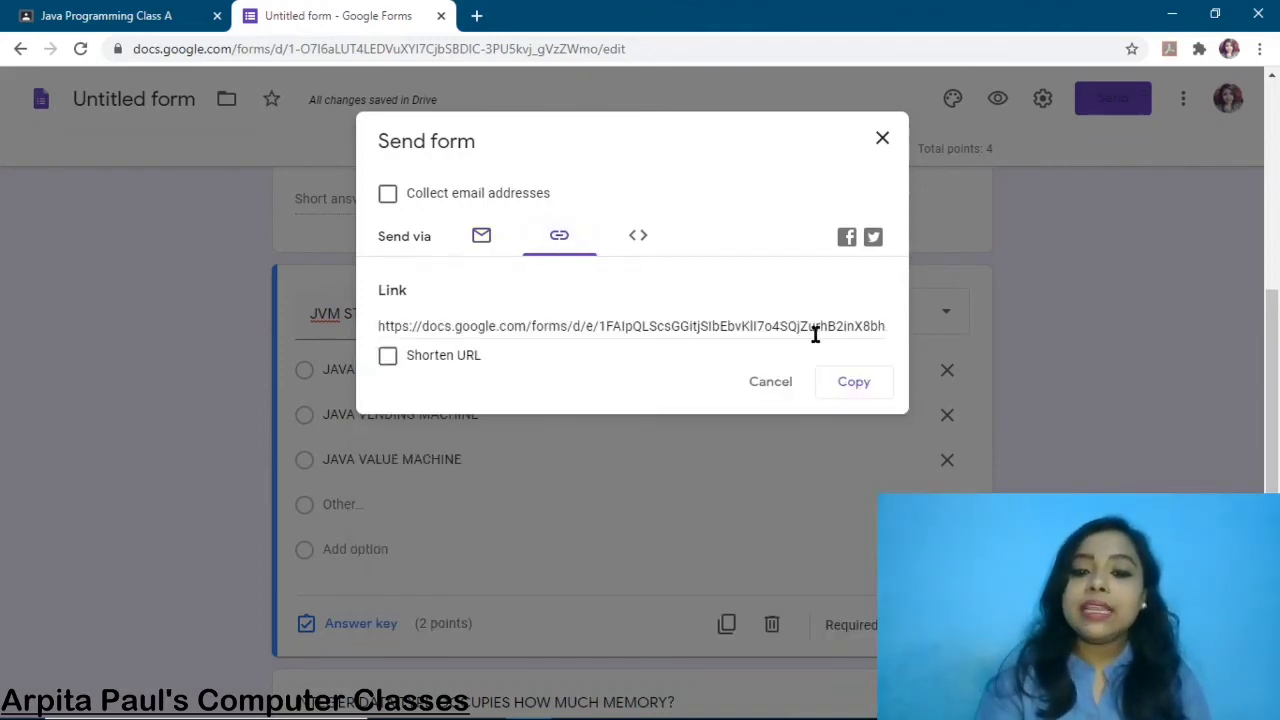
left_click(387, 357)
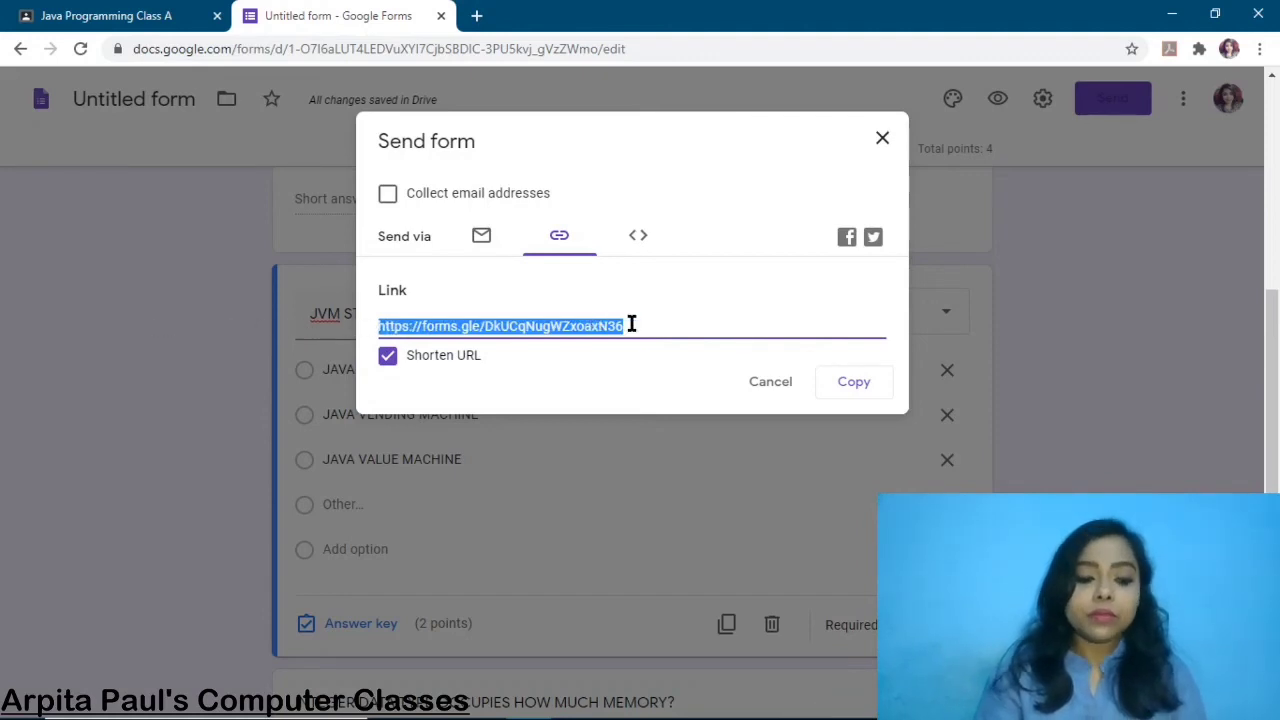
left_click(857, 385)
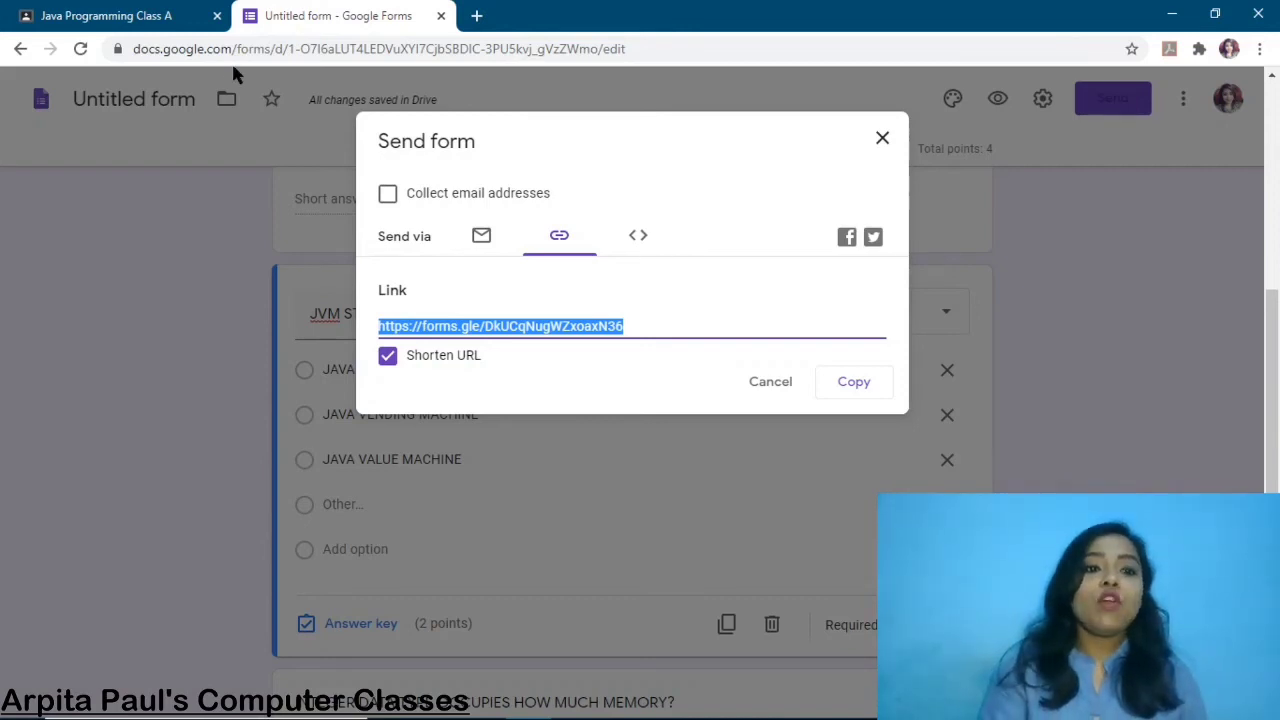
Post 'THIS IS YOUR COMPUTER TEST LINK:::' with the form link to Java Programming Class A, then open it
left_click(120, 16)
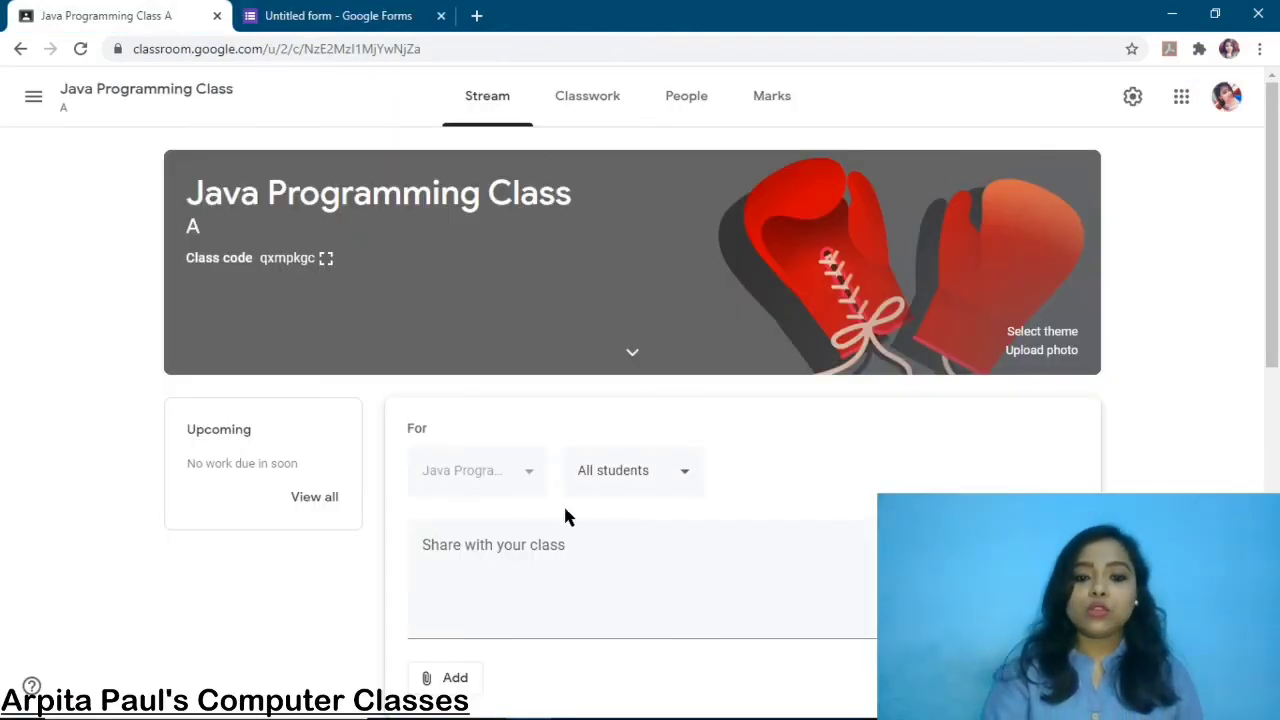
left_click(501, 541)
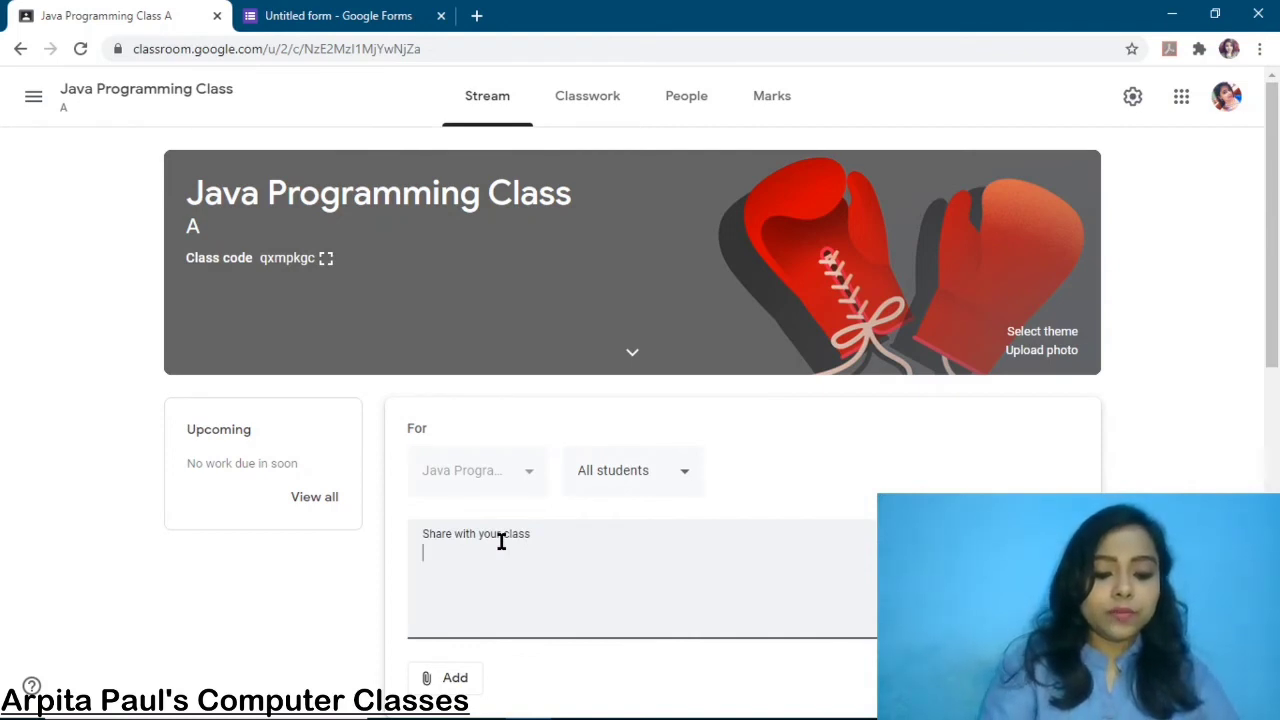
type("THIS IS Y")
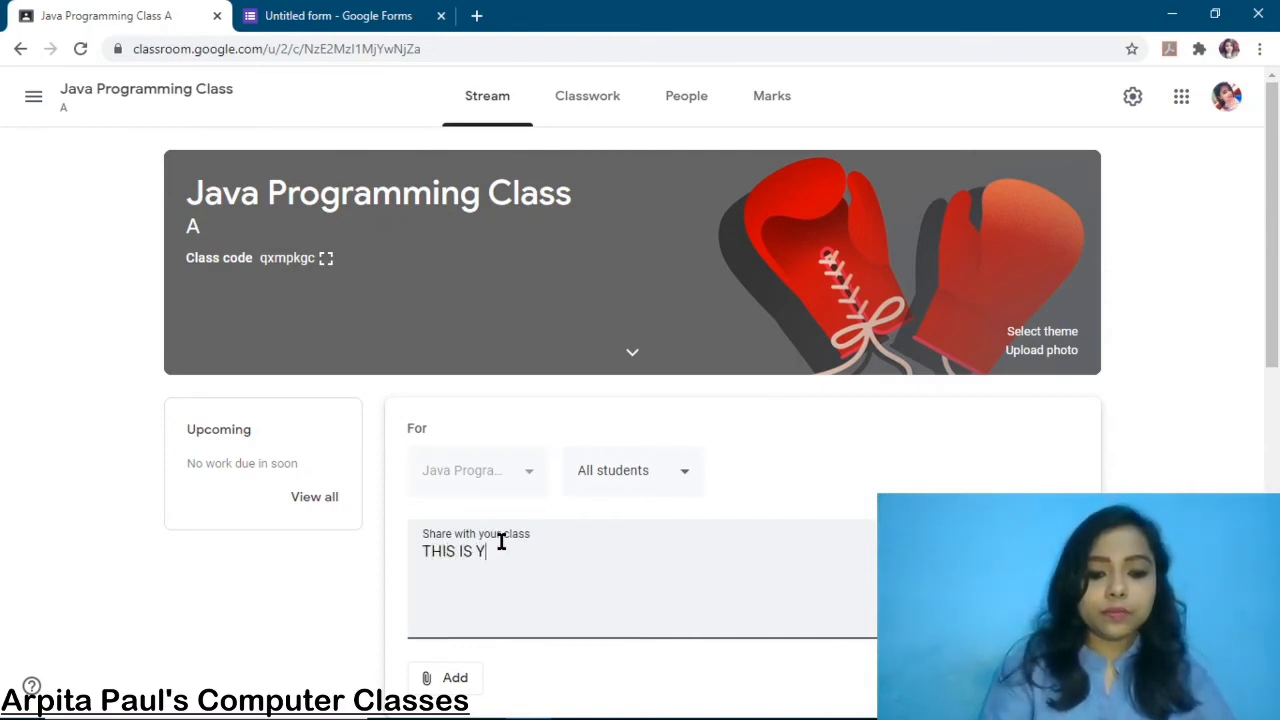
type("O")
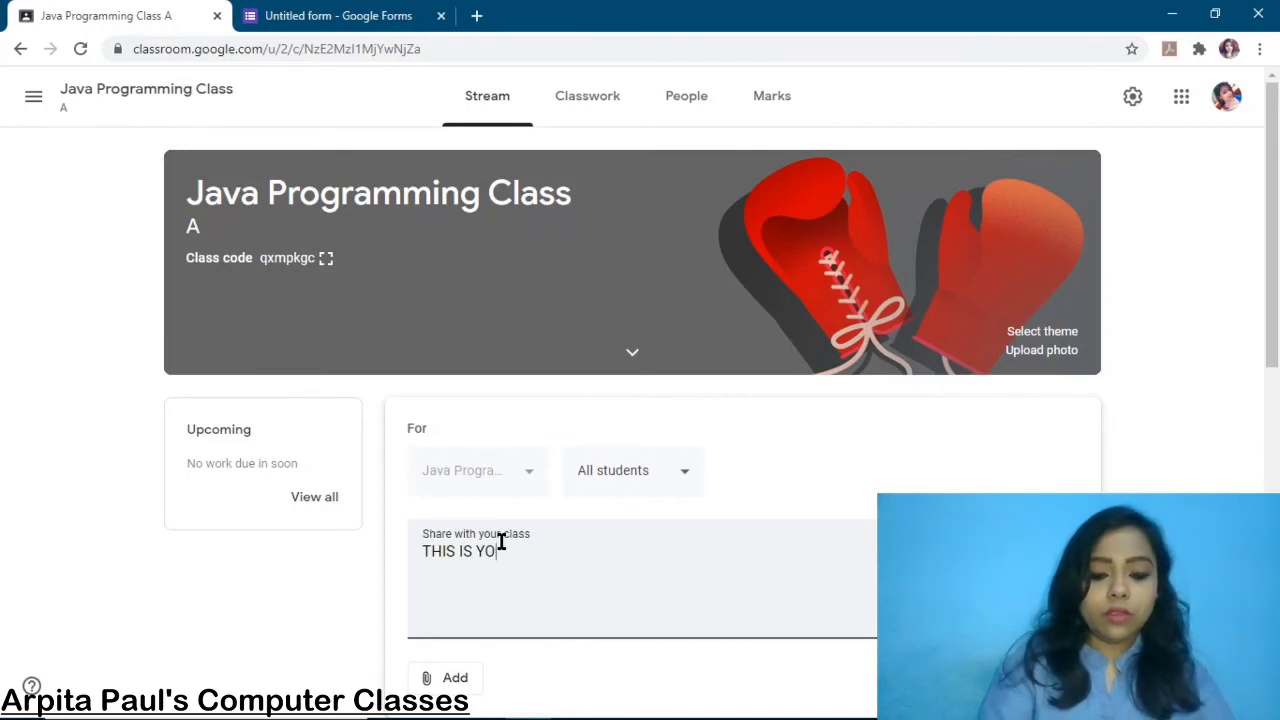
type("UR COMPUT")
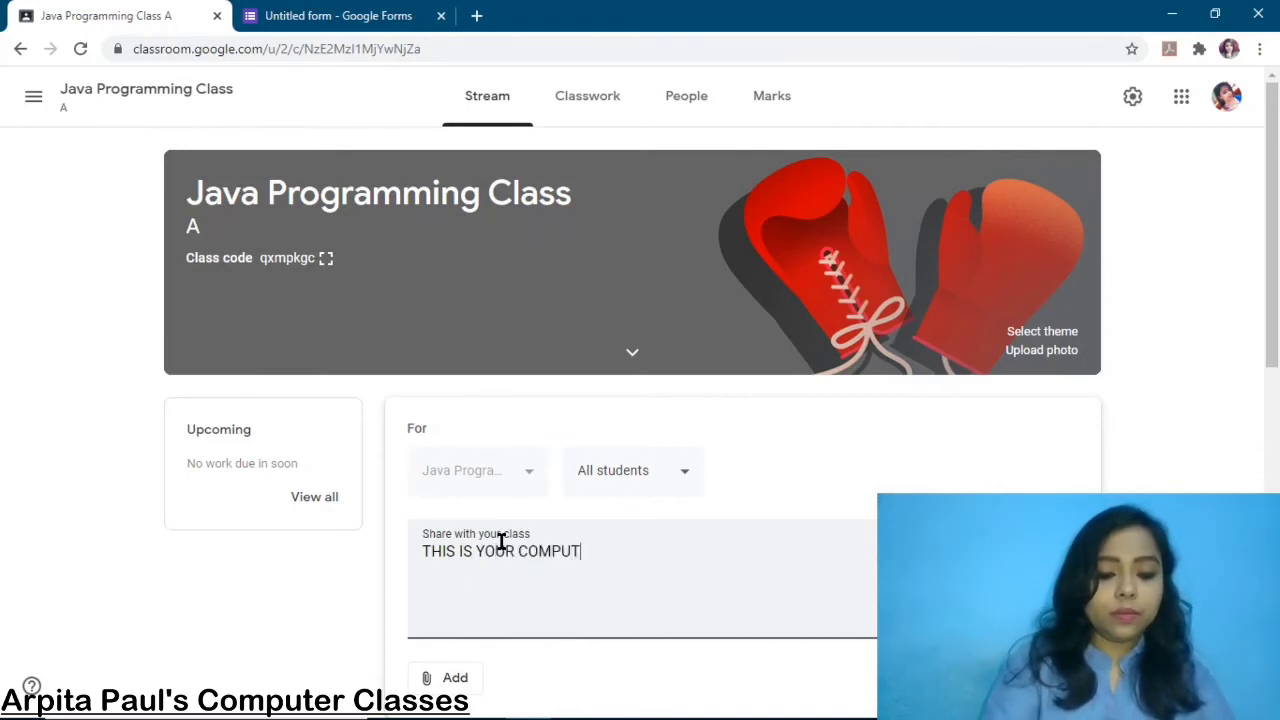
type("ER TEST")
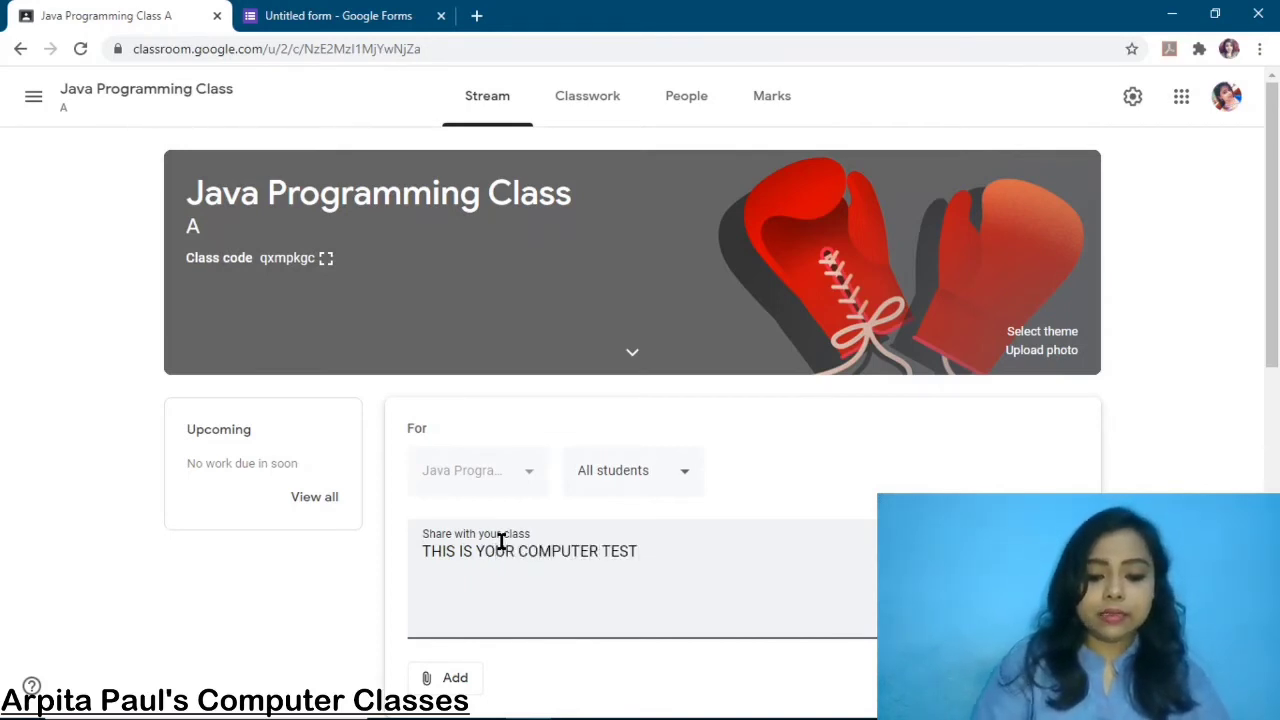
type(" LINK")
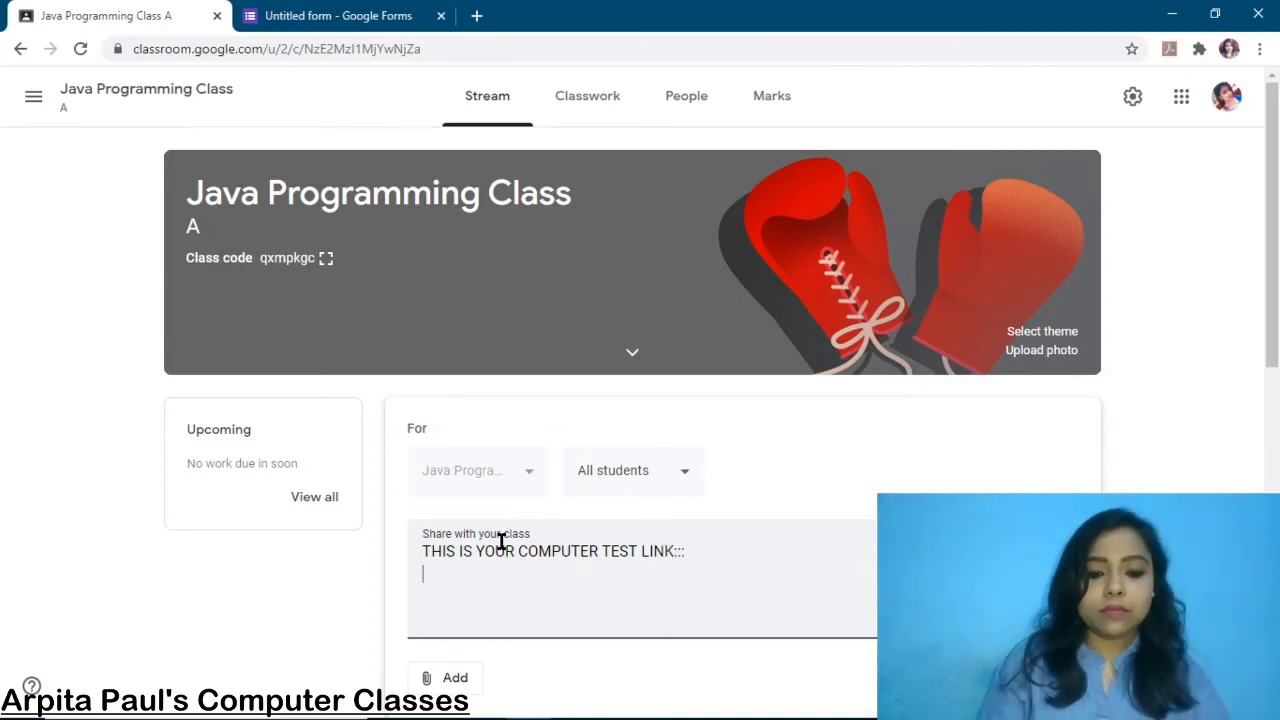
type(":::")
key("Return")
key("ctrl+v")
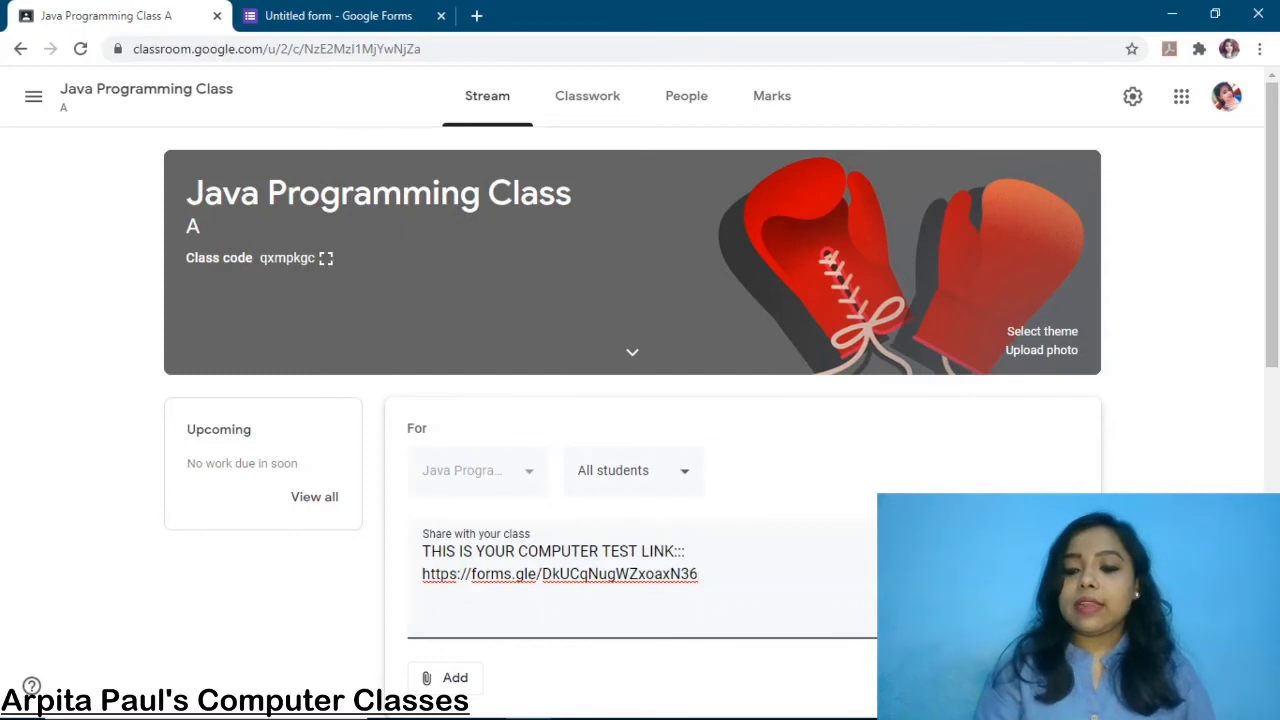
left_click(1008, 678)
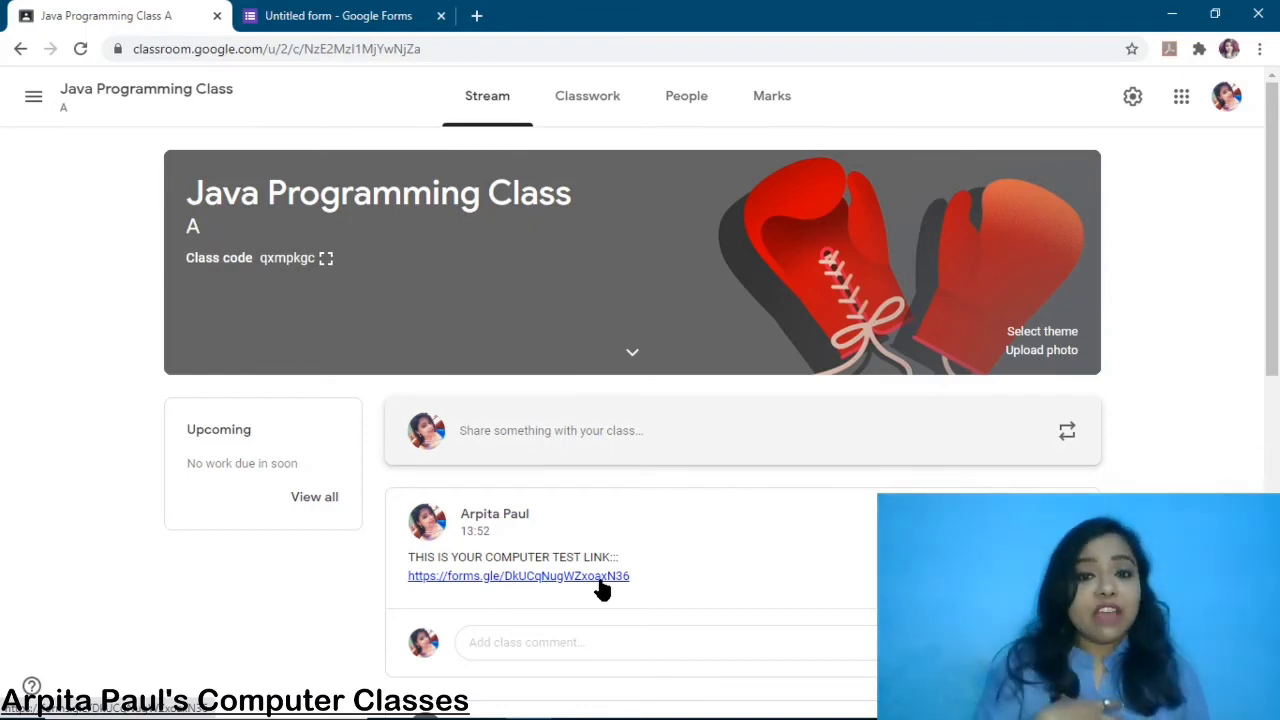
left_click(600, 580)
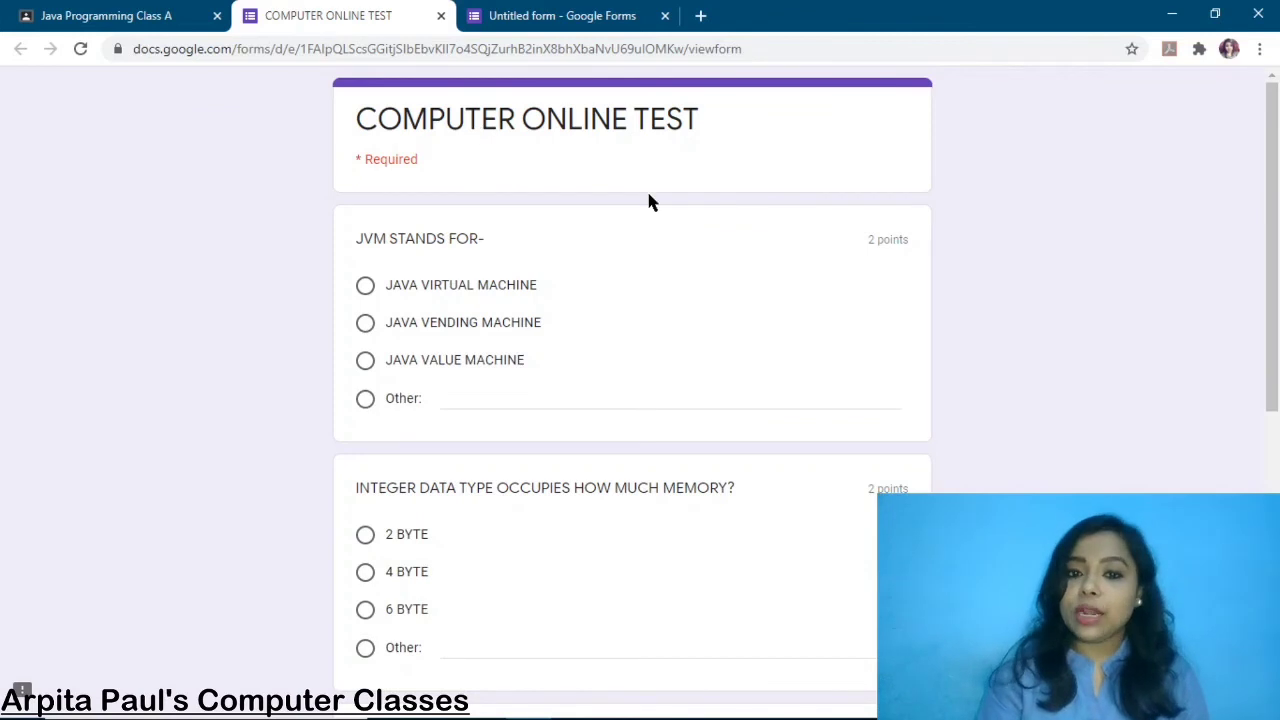
In the live quiz, answer CLASS with X A and fill in ROLL NO
scroll(689, 331, "down", 3)
scroll(689, 331, "down", 3)
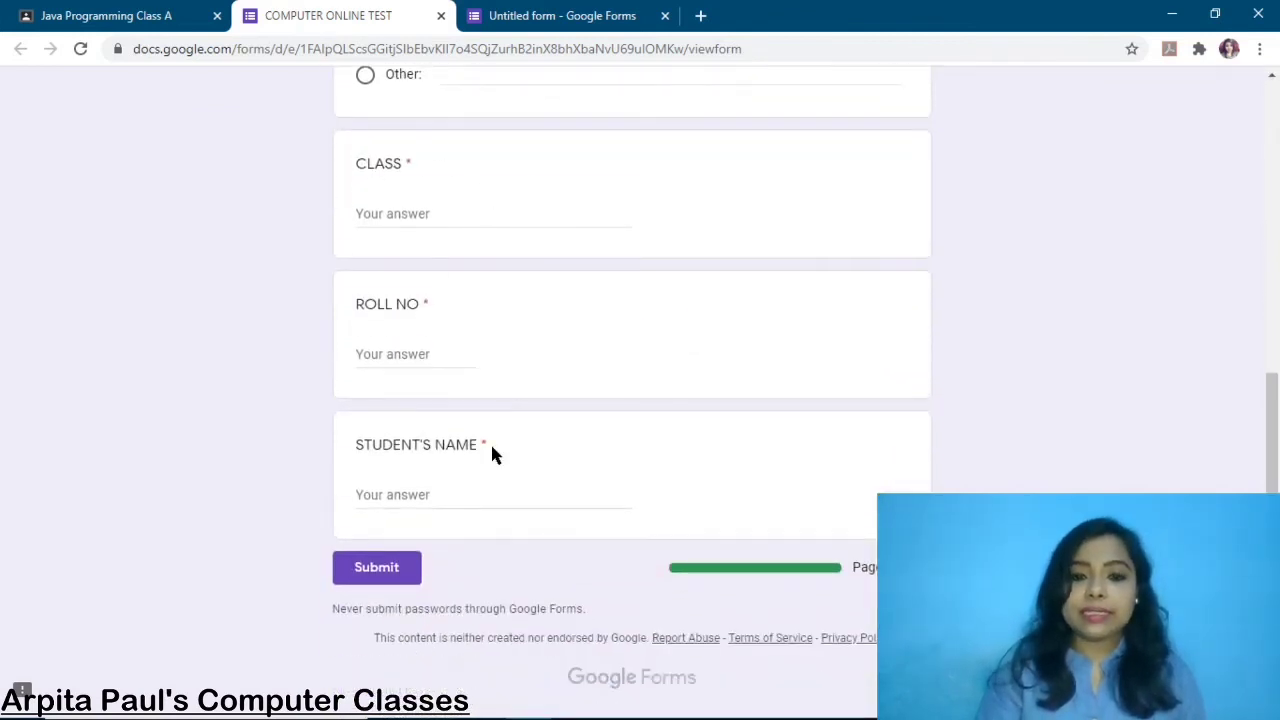
left_click(395, 211)
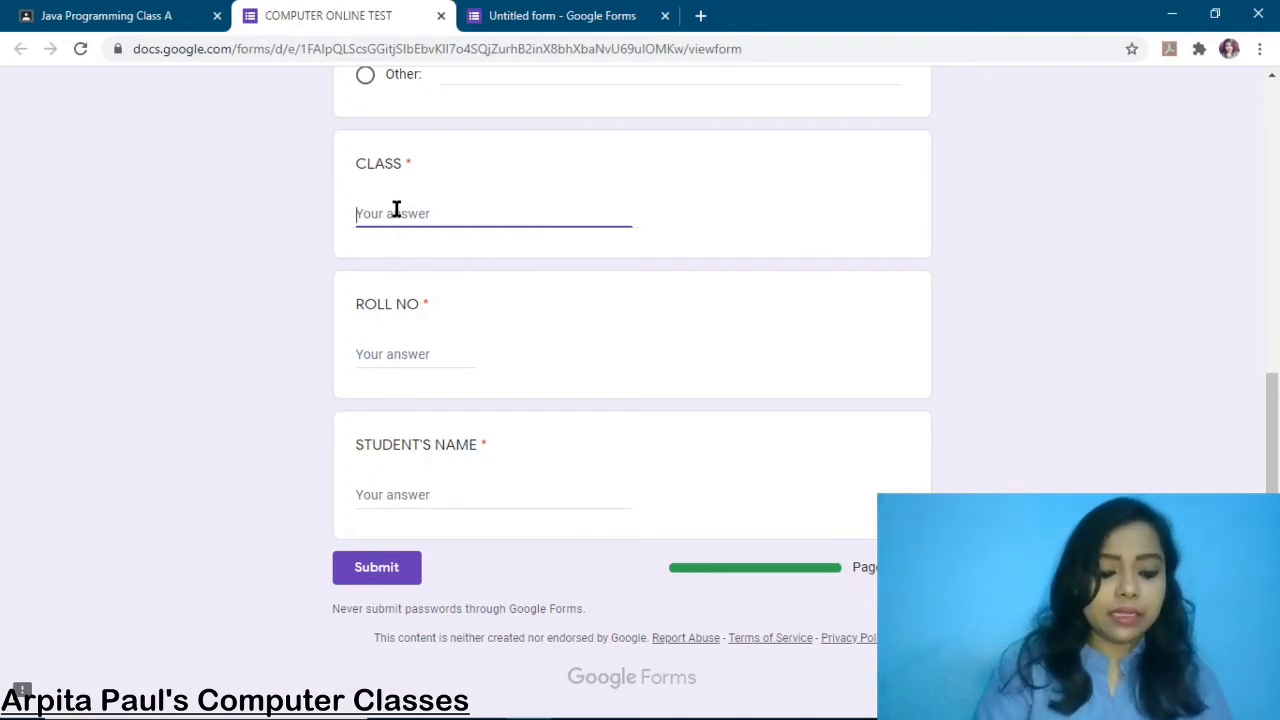
type("X A")
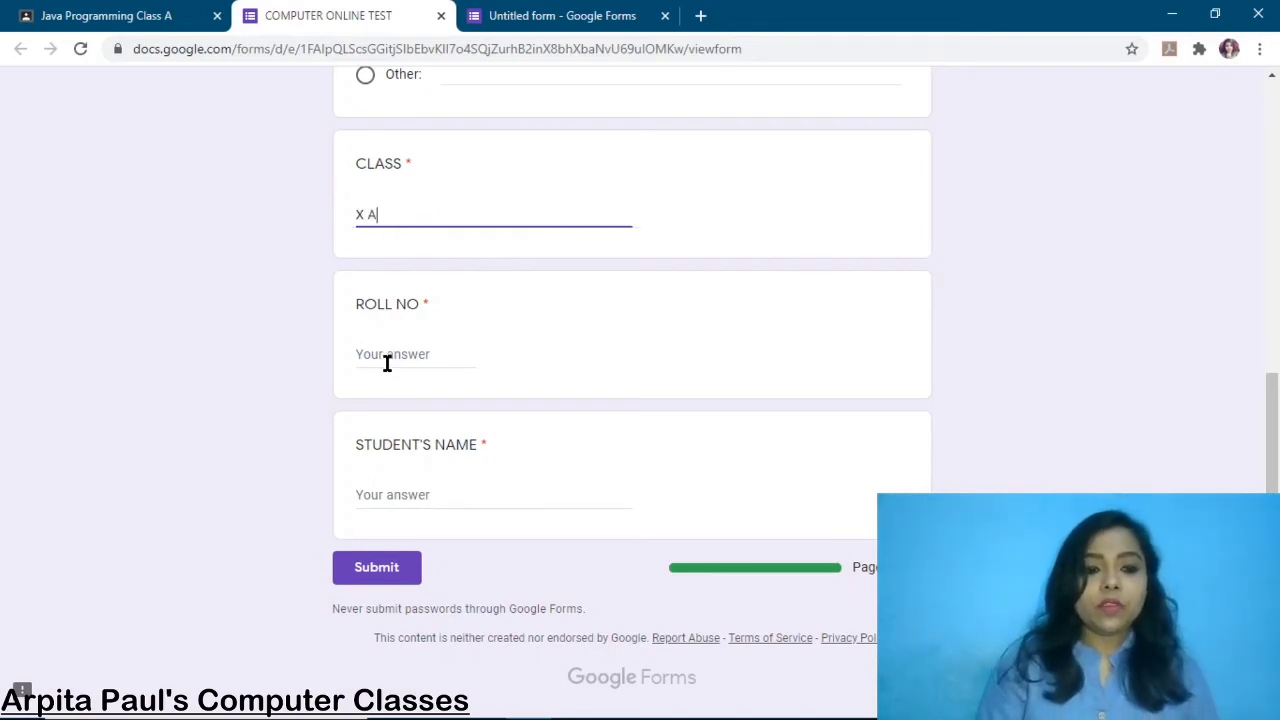
left_click(388, 364)
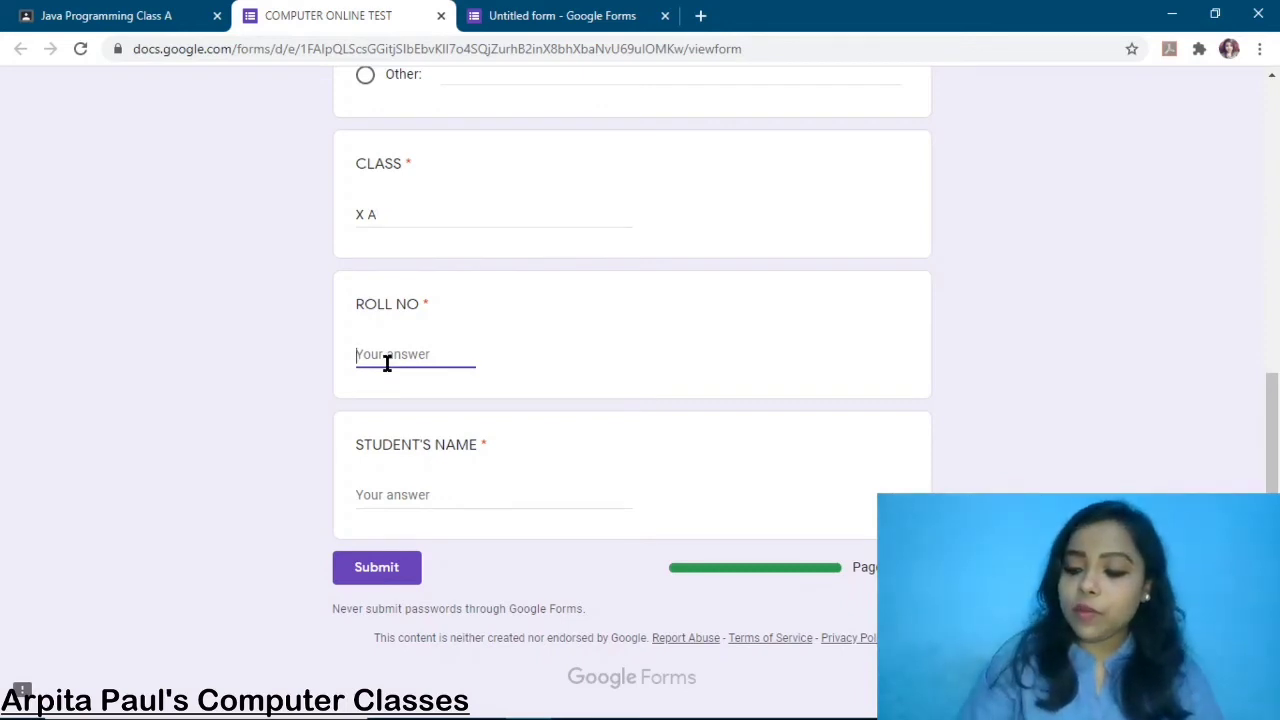
type("1")
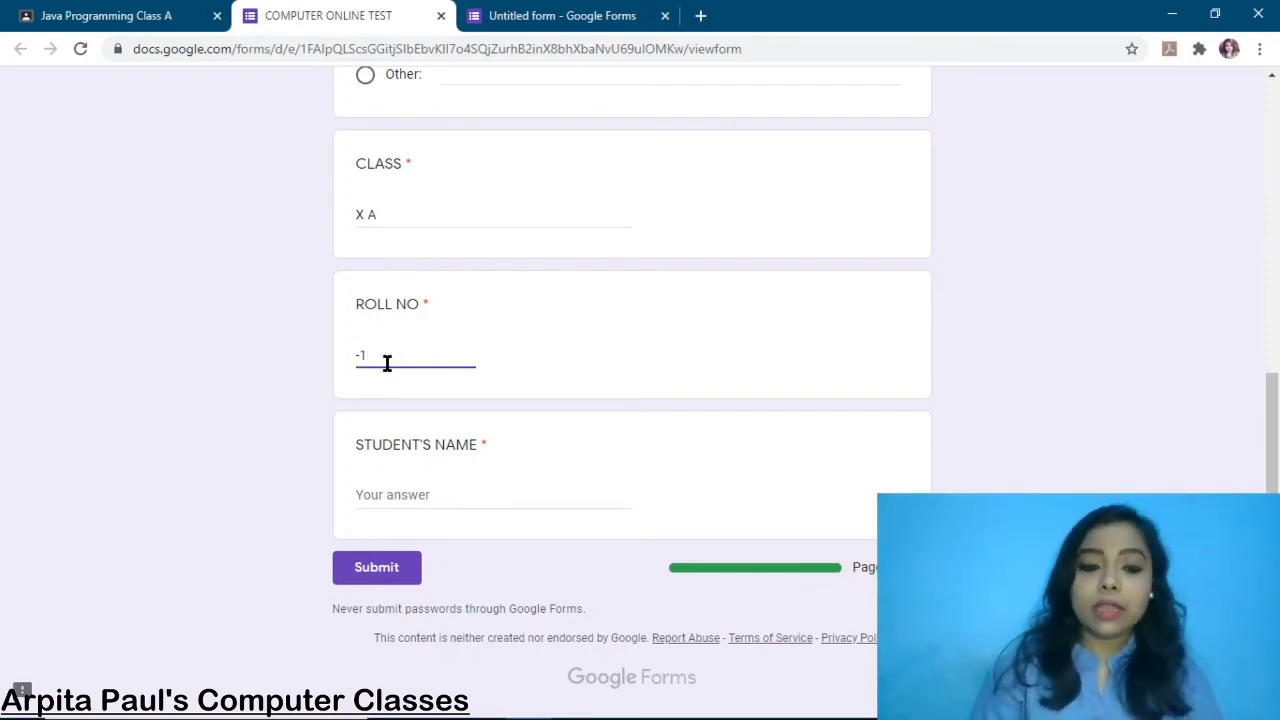
Correct the rejected roll number -1 to 1 and enter the student's name
left_click(400, 489)
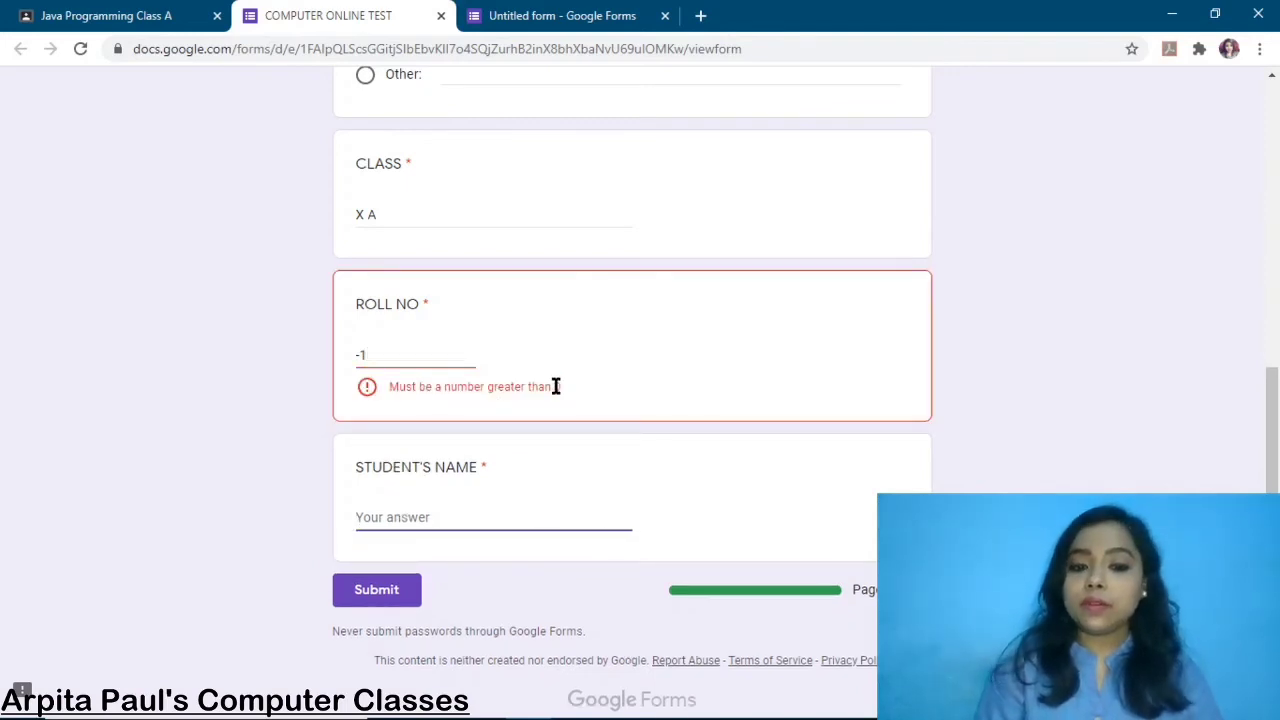
left_click(406, 357)
key("BackSpace")
key("BackSpace")
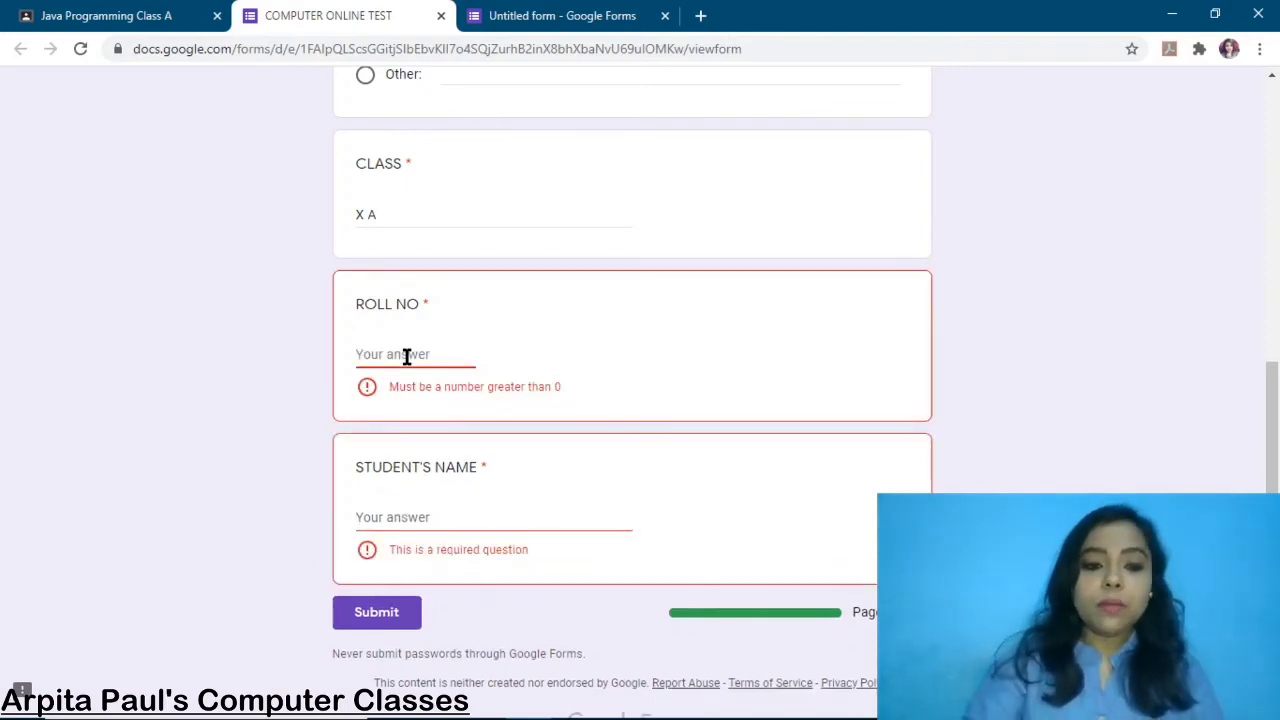
type("1")
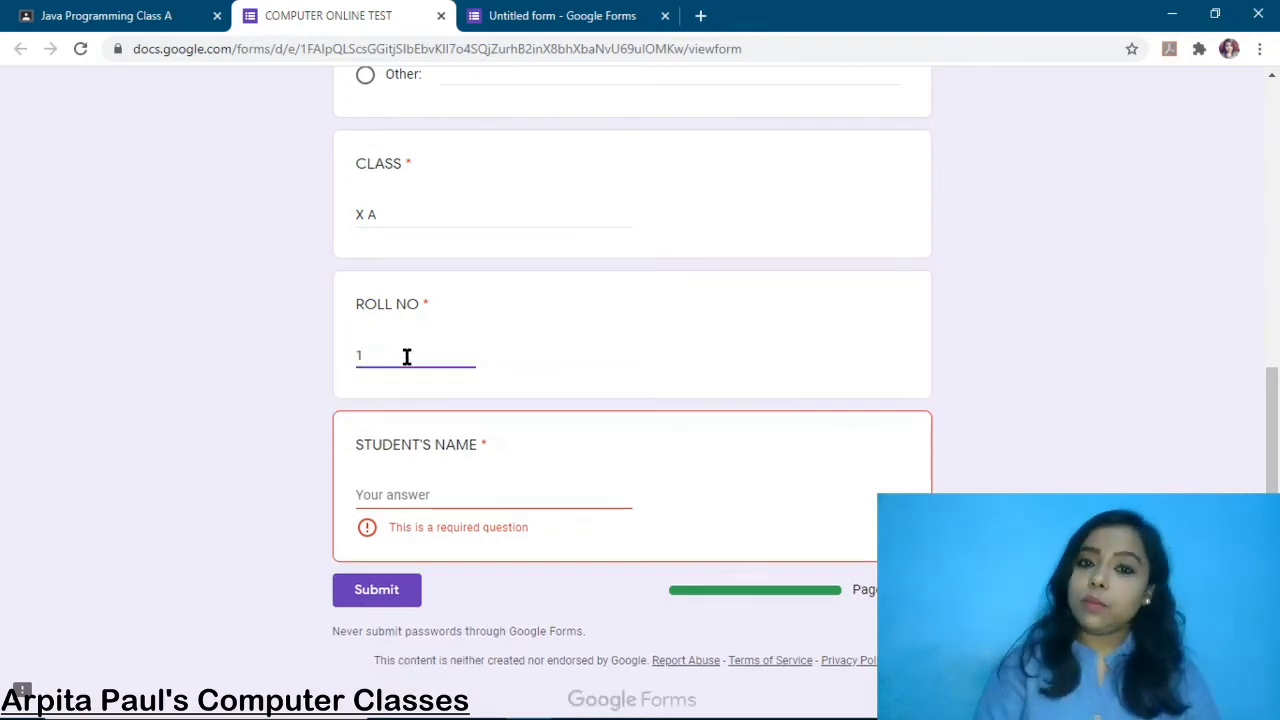
left_click(423, 497)
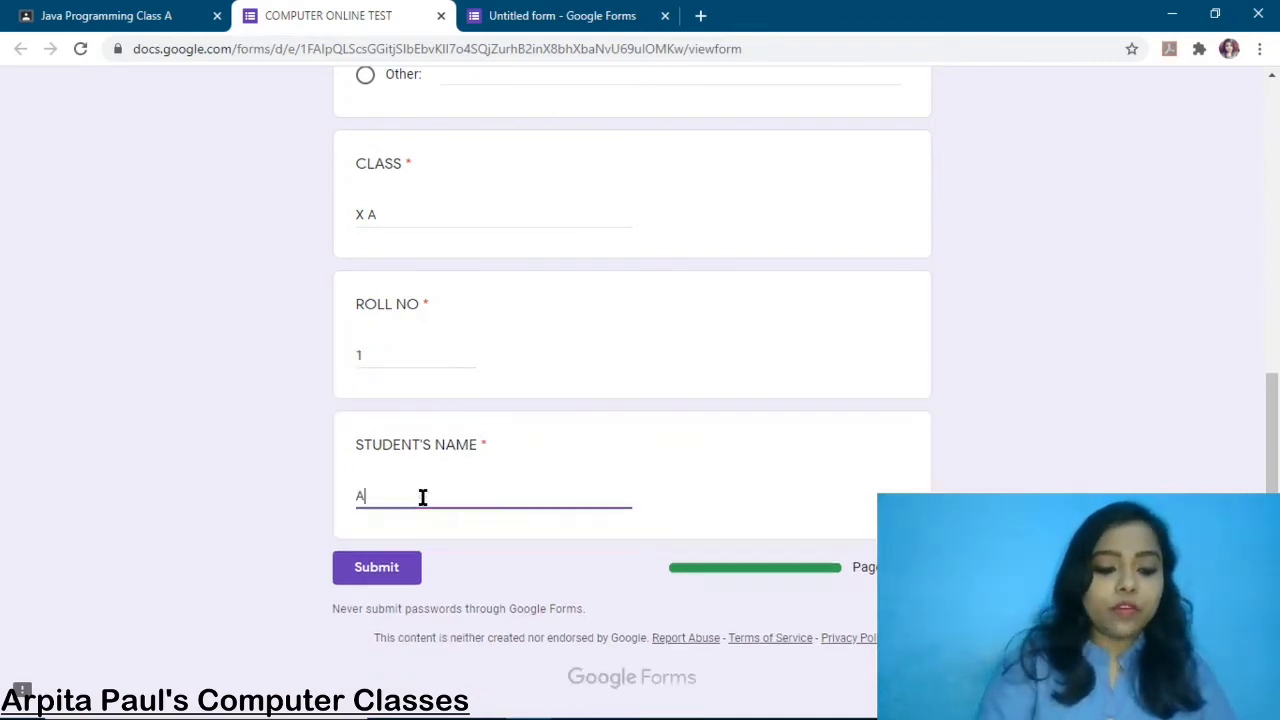
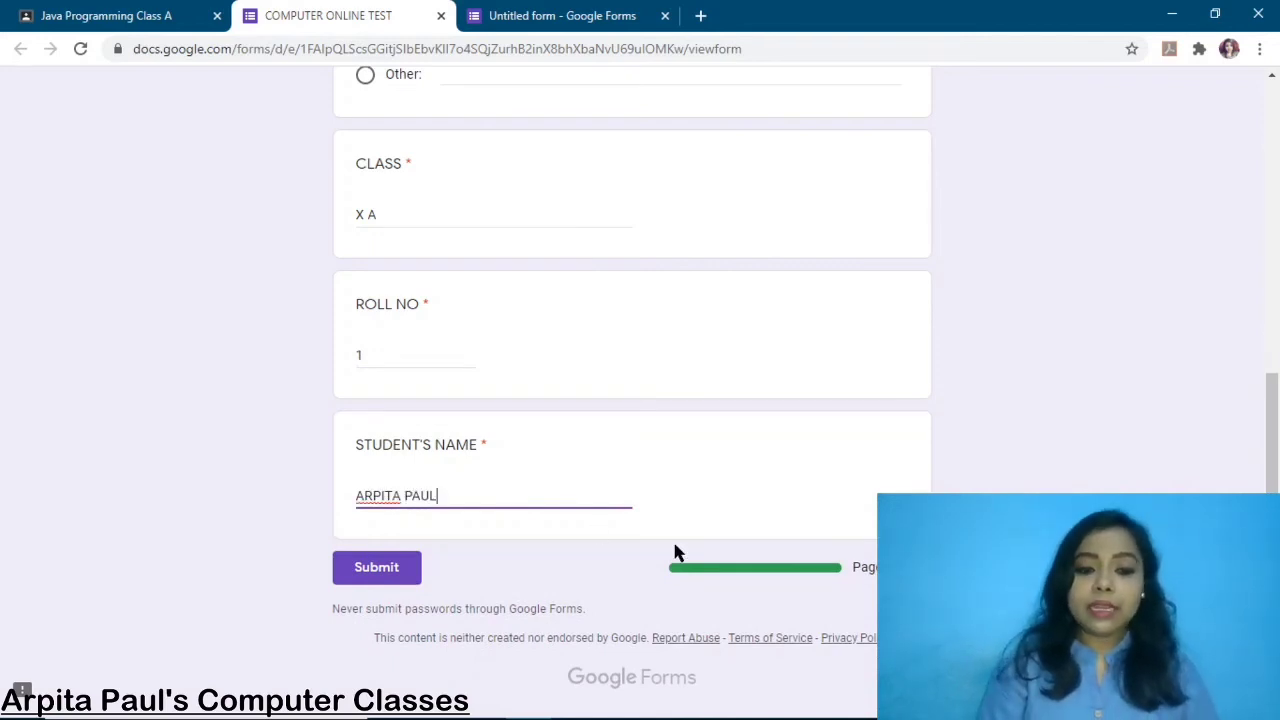
scroll(675, 552, "up", 1)
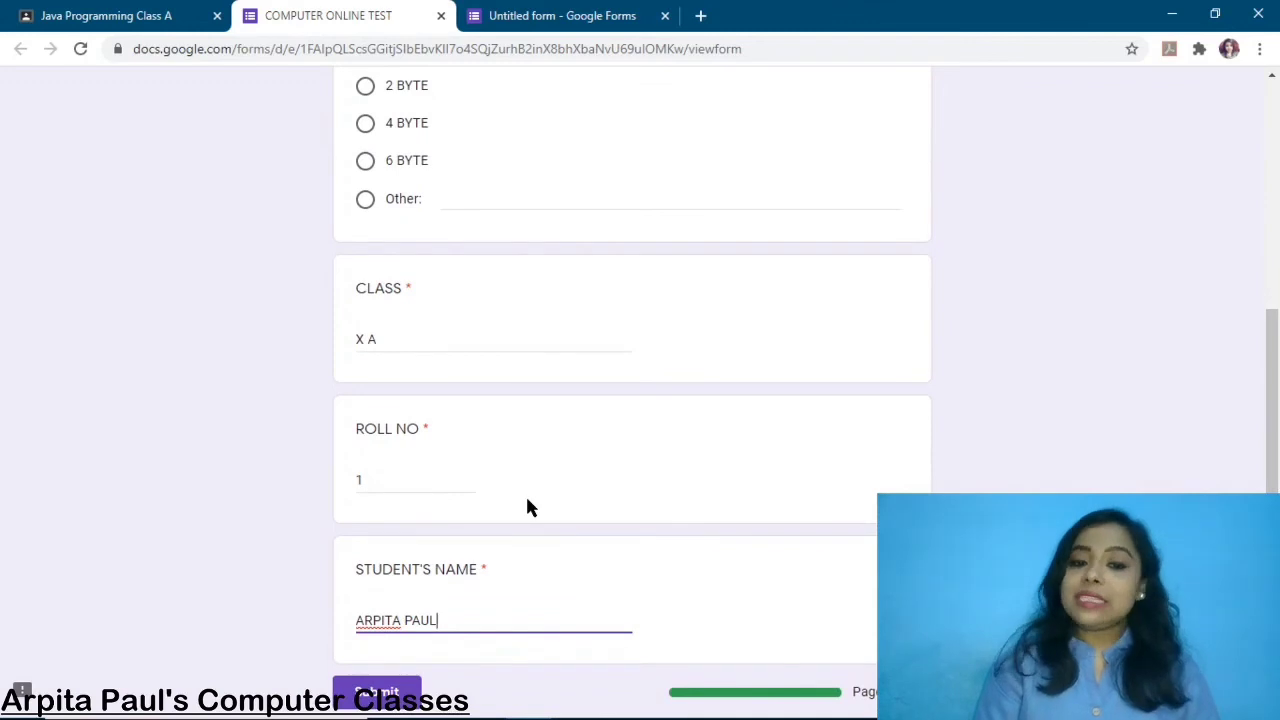
scroll(674, 406, "up", 4)
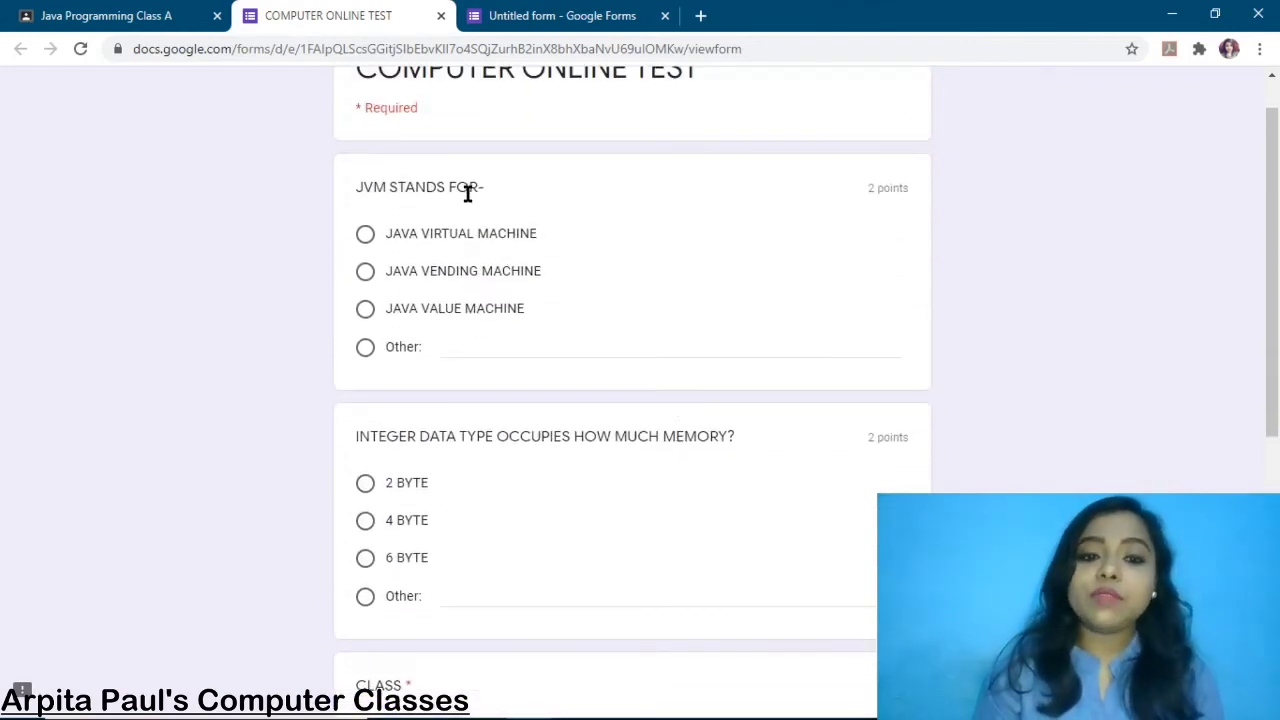
Answer the JVM question with JAVA VENDING MACHINE, discarding a custom Other answer
left_click(365, 272)
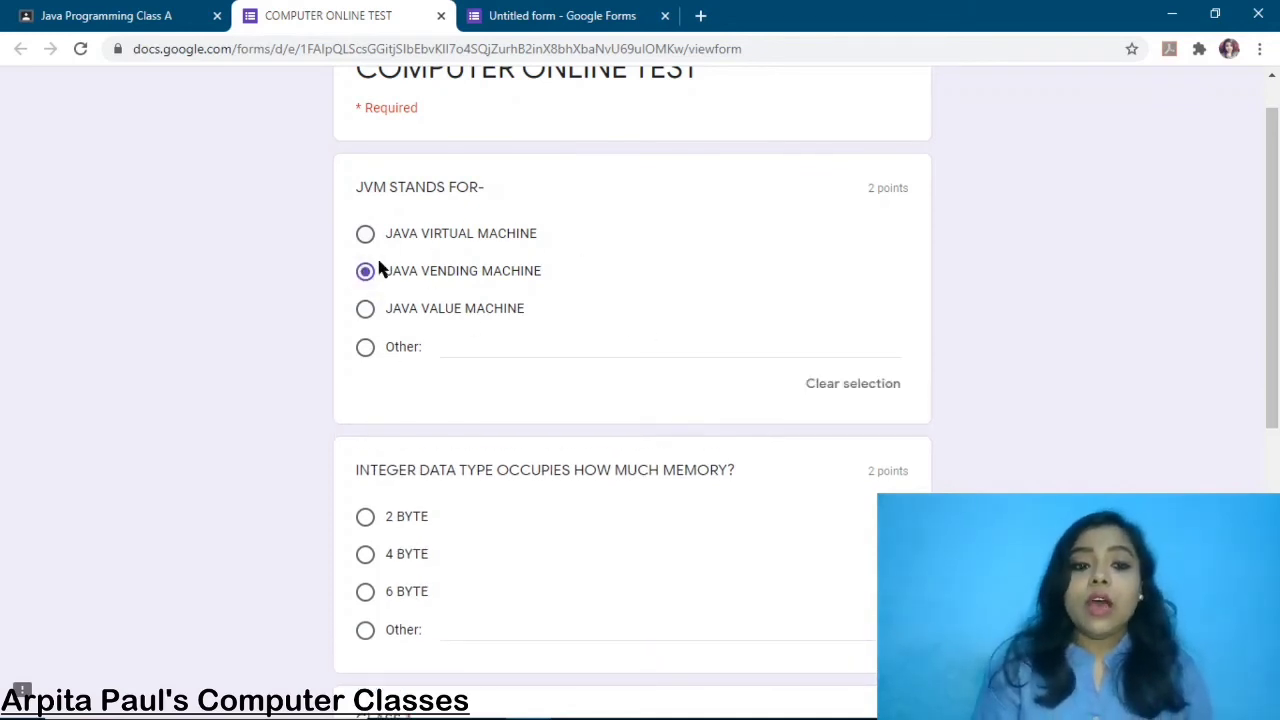
left_click(838, 386)
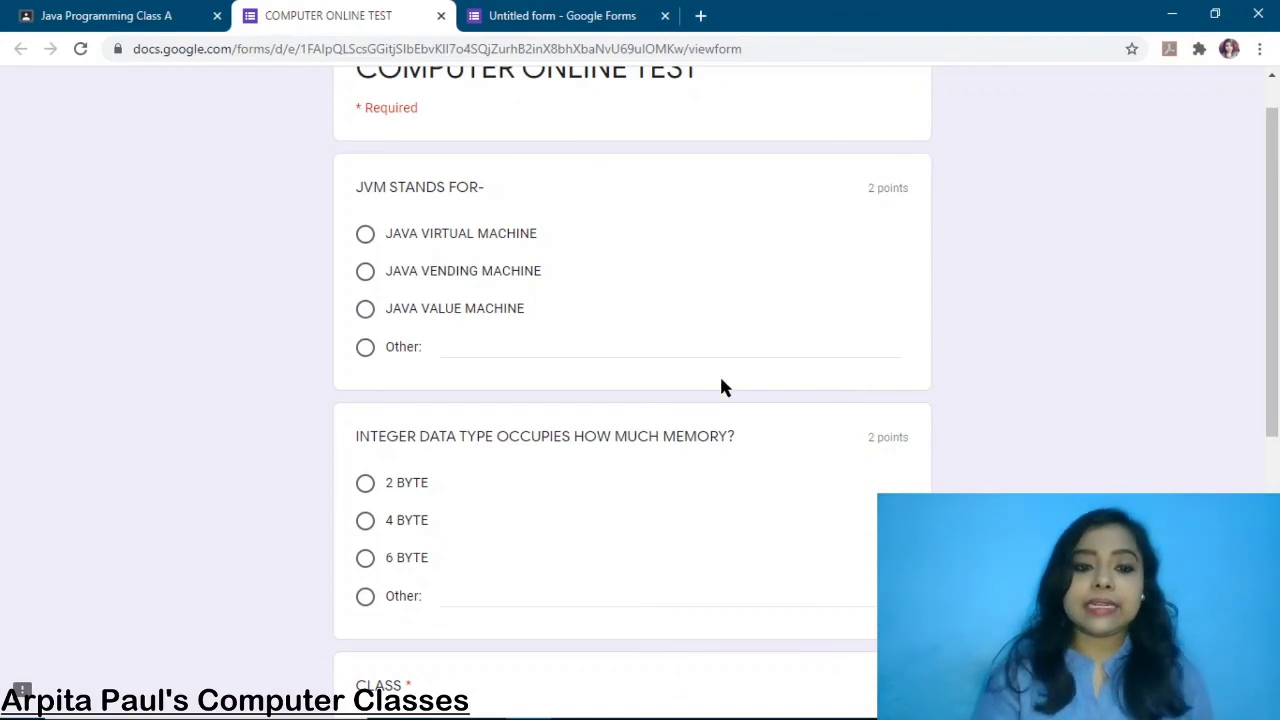
left_click(461, 347)
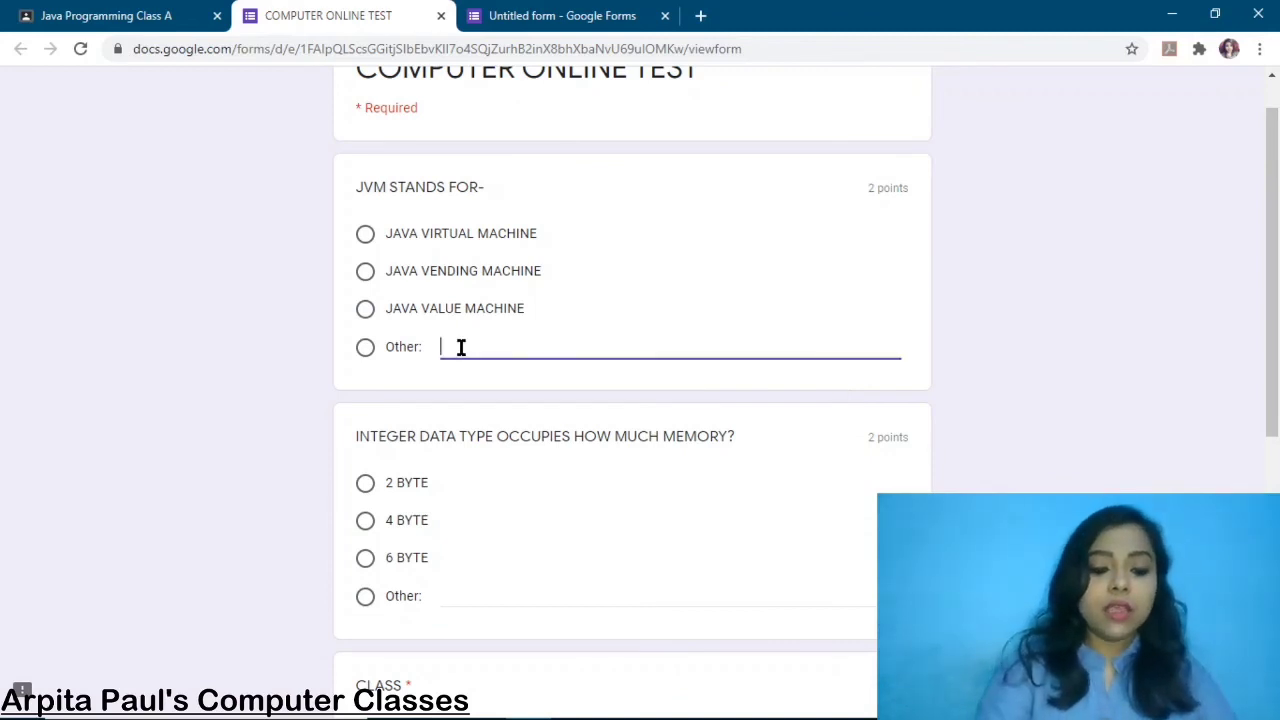
type("D")
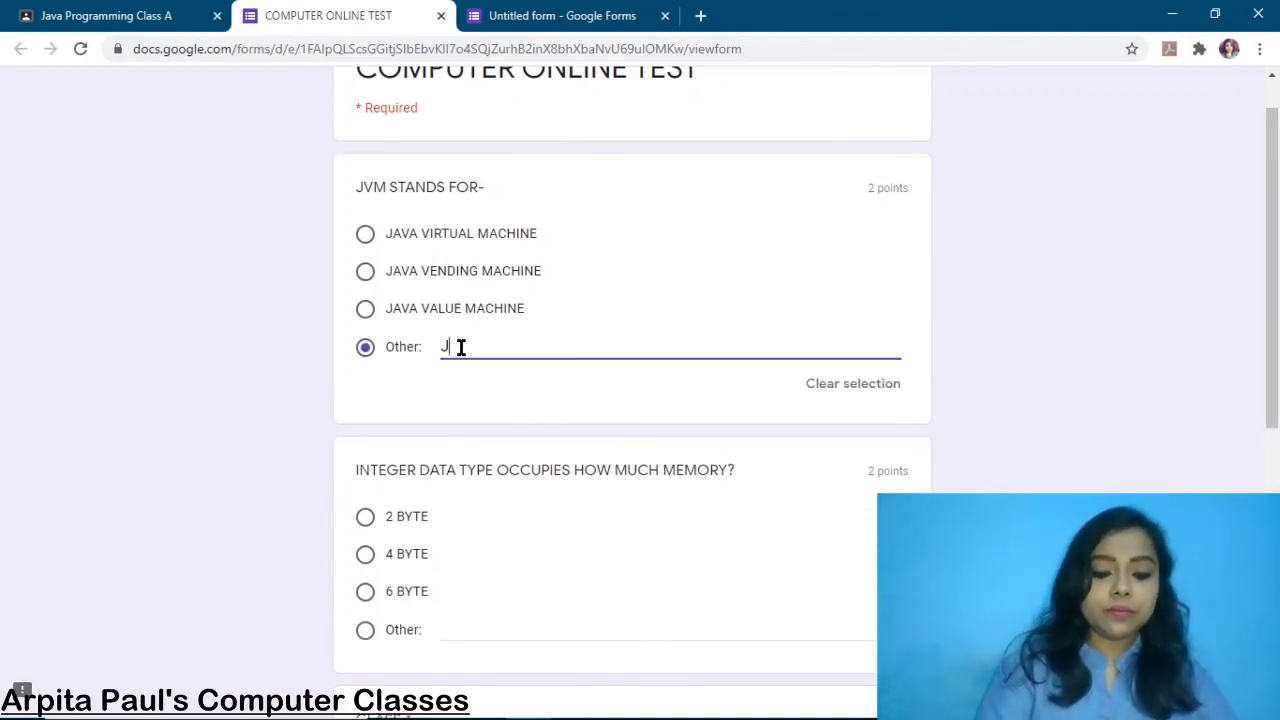
type("AVA ")
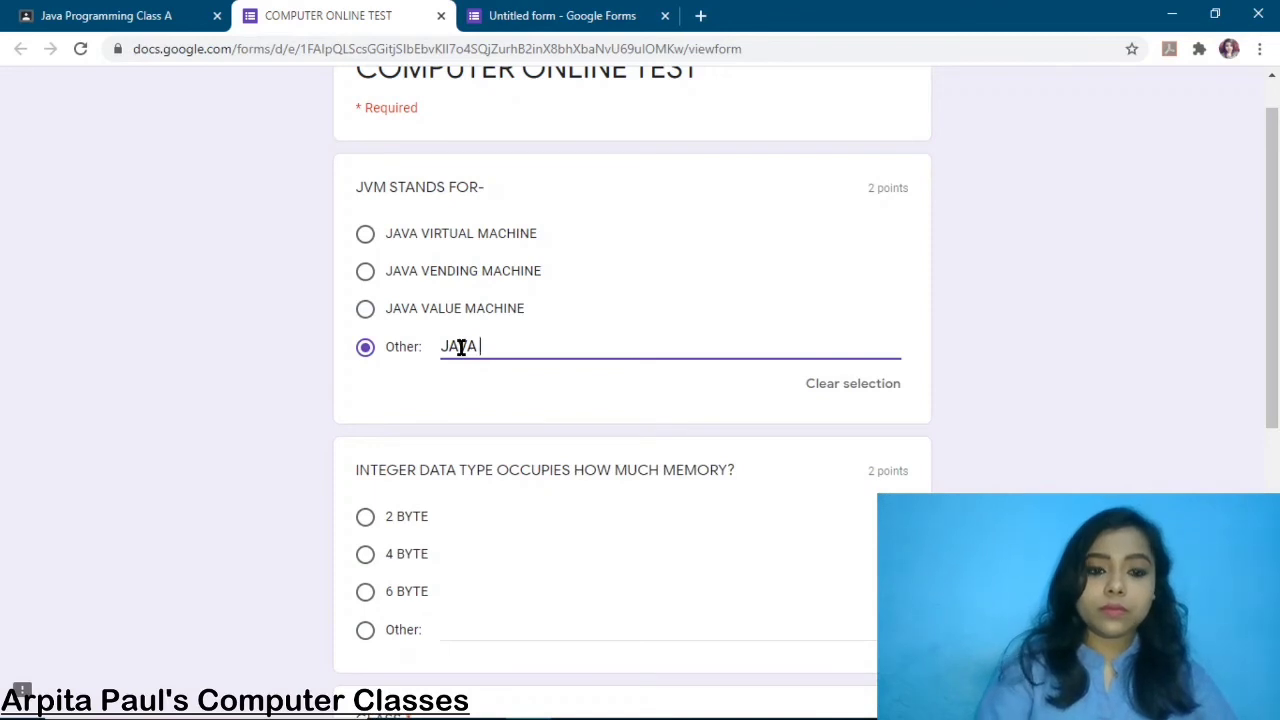
type("VECT")
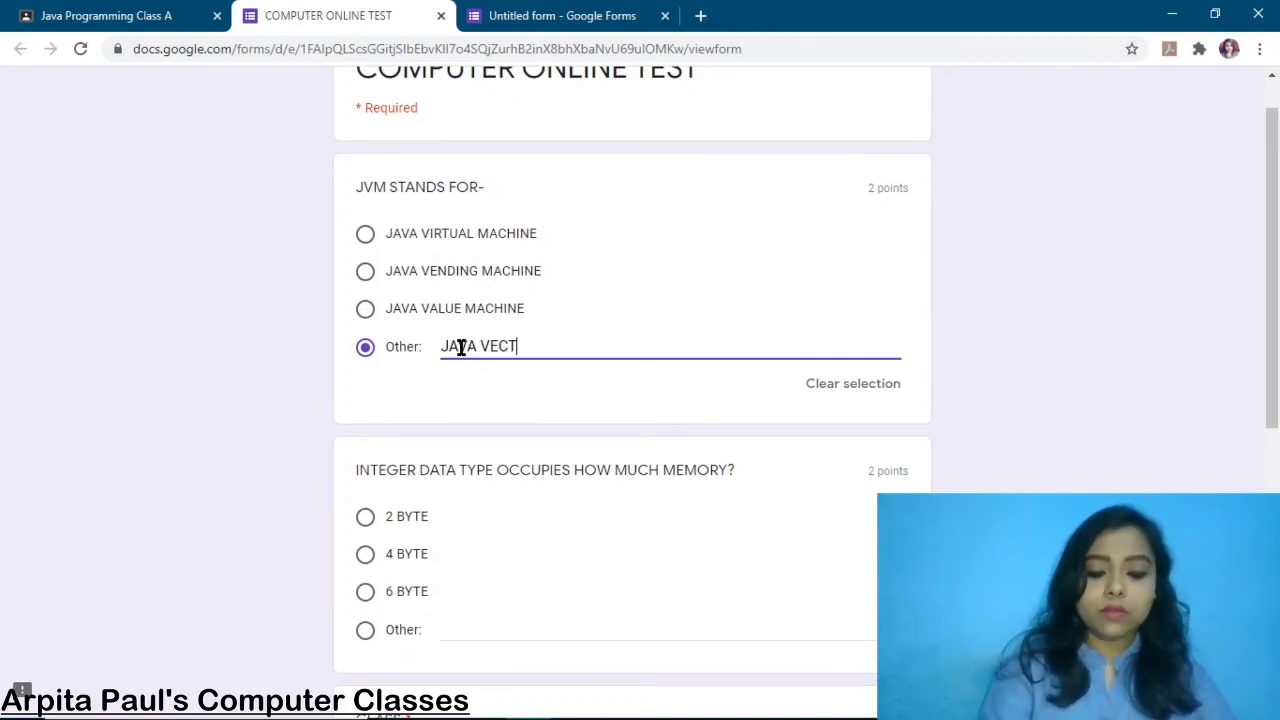
type("ORING")
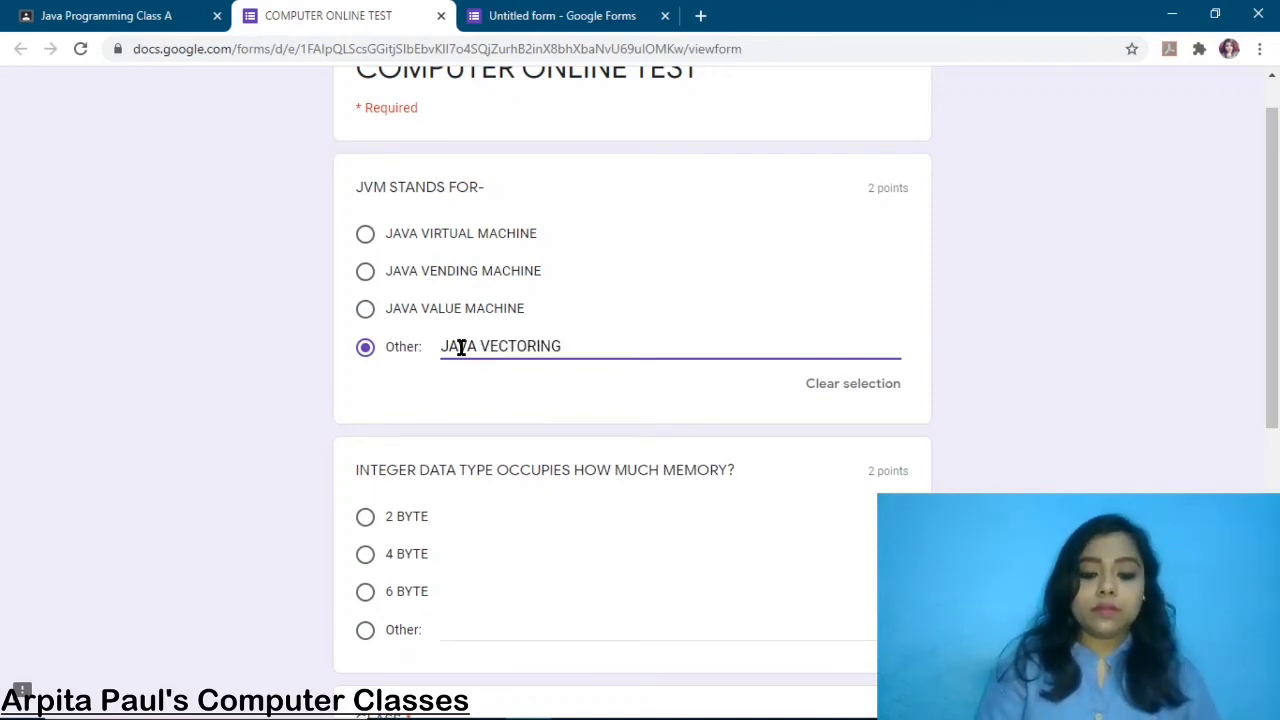
type(" MACHINE")
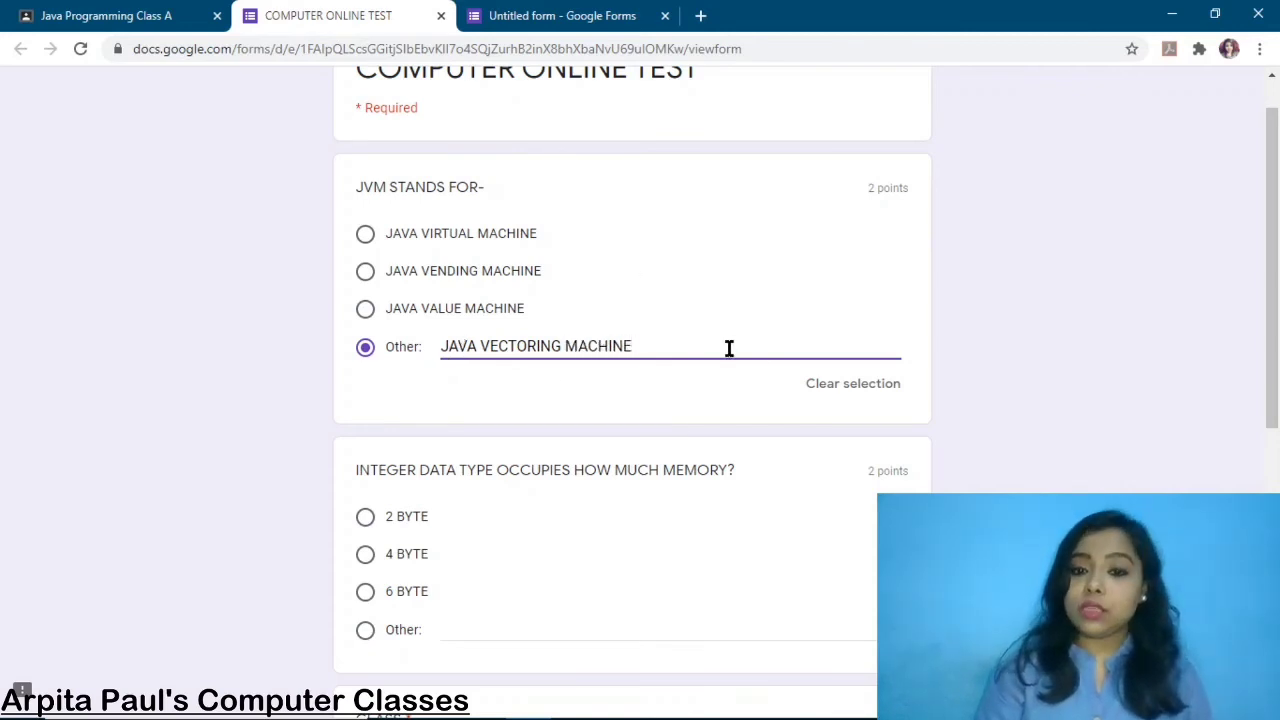
left_click(847, 388)
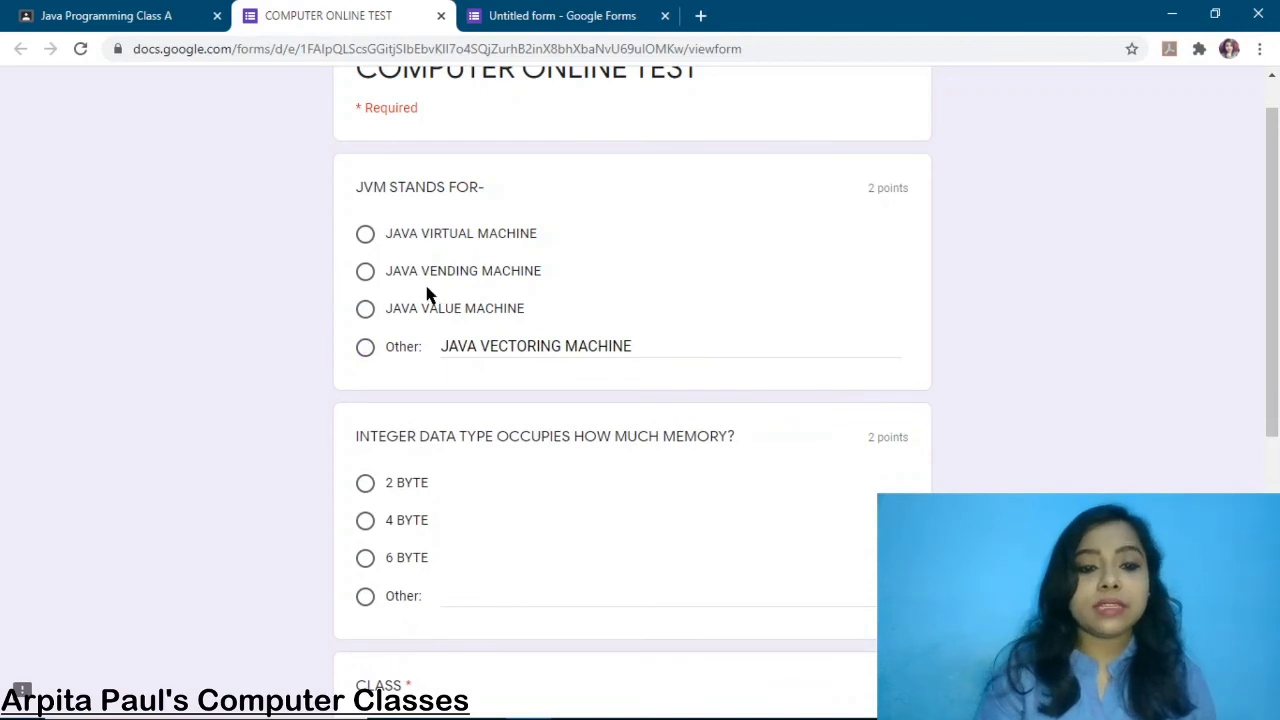
left_click(366, 273)
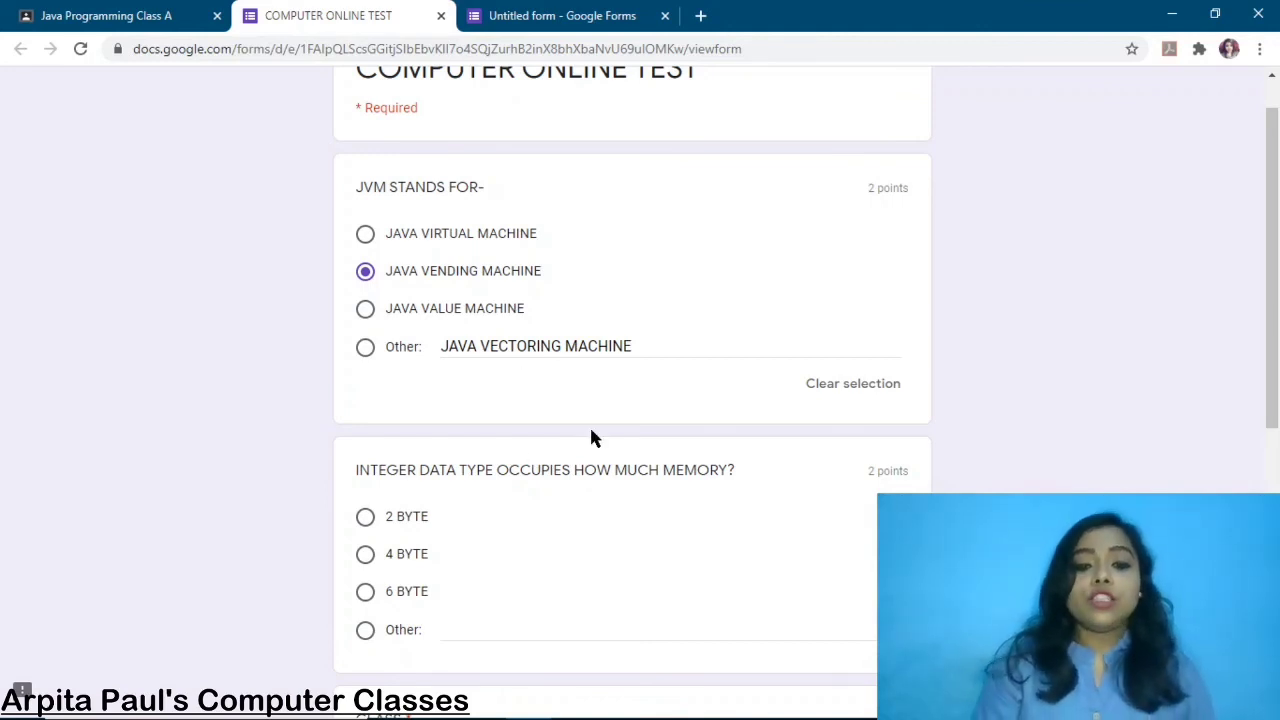
Choose 4 BYTE for the integer memory question
scroll(591, 437, "down", 2)
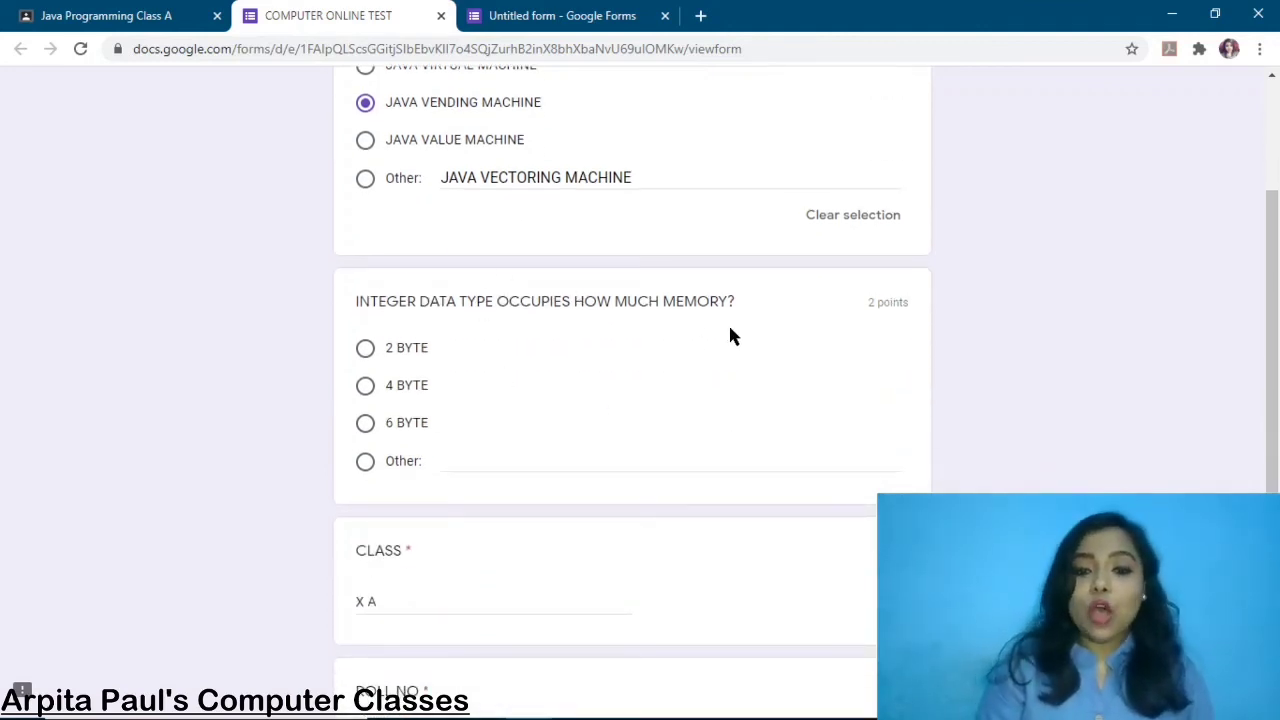
left_click(365, 386)
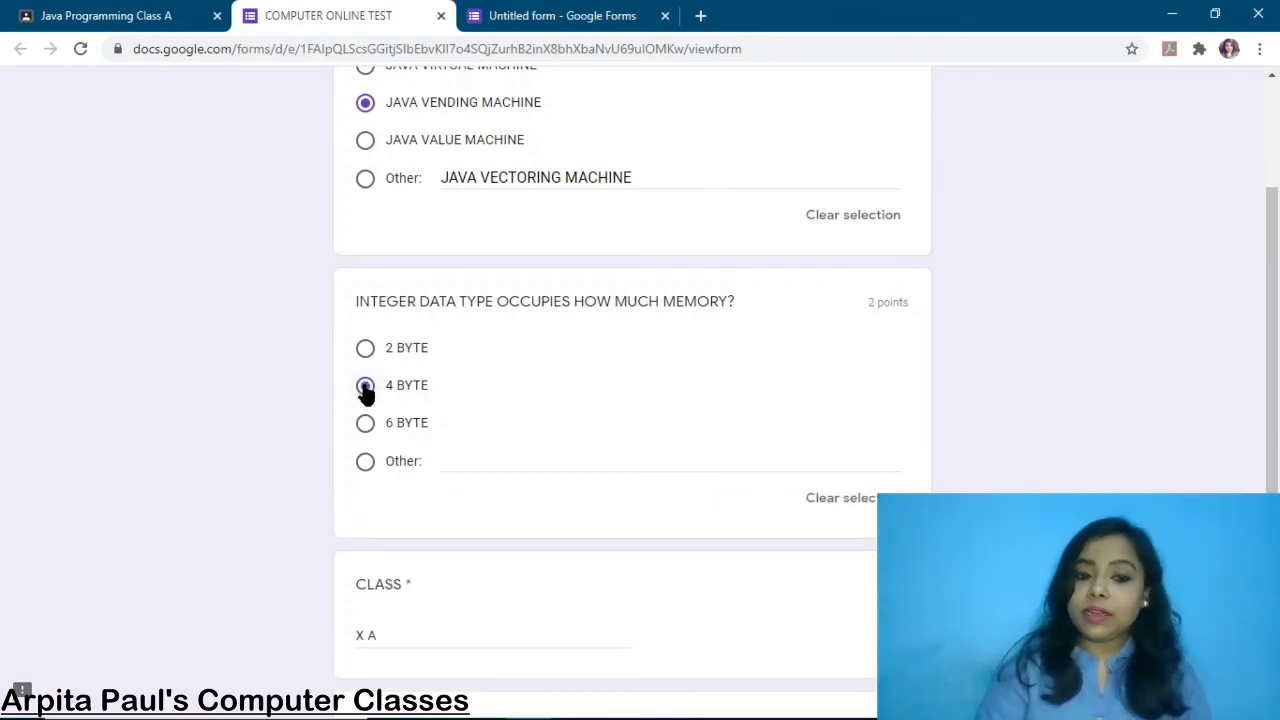
scroll(608, 414, "down", 3)
scroll(608, 414, "up", 5)
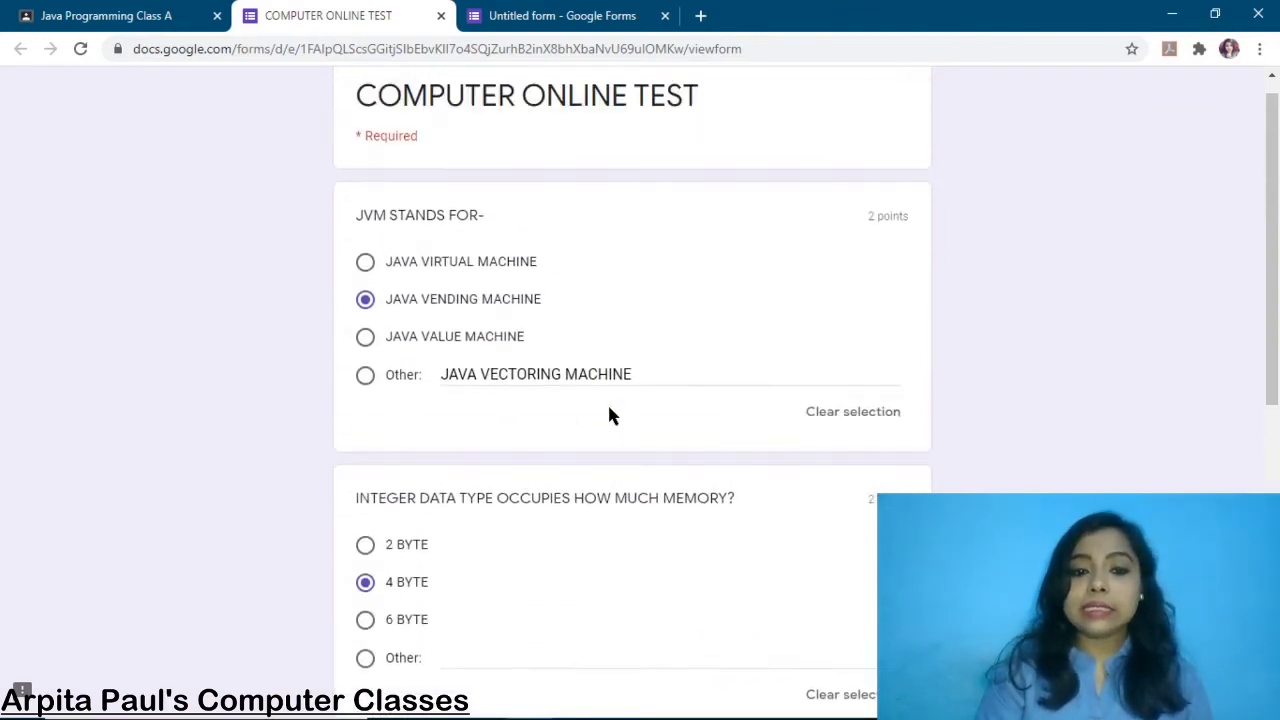
scroll(608, 414, "down", 6)
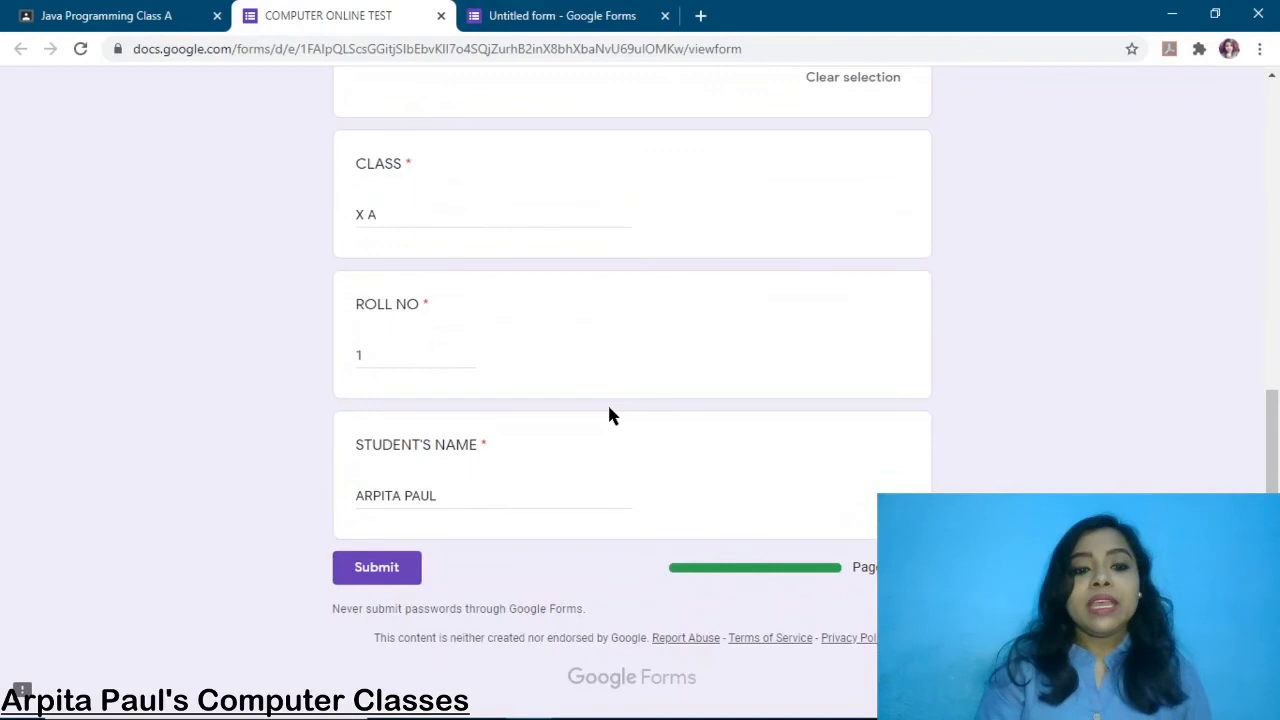
Submit the quiz, review the 2/4 graded answers, and return to the confirmation tab
left_click(399, 569)
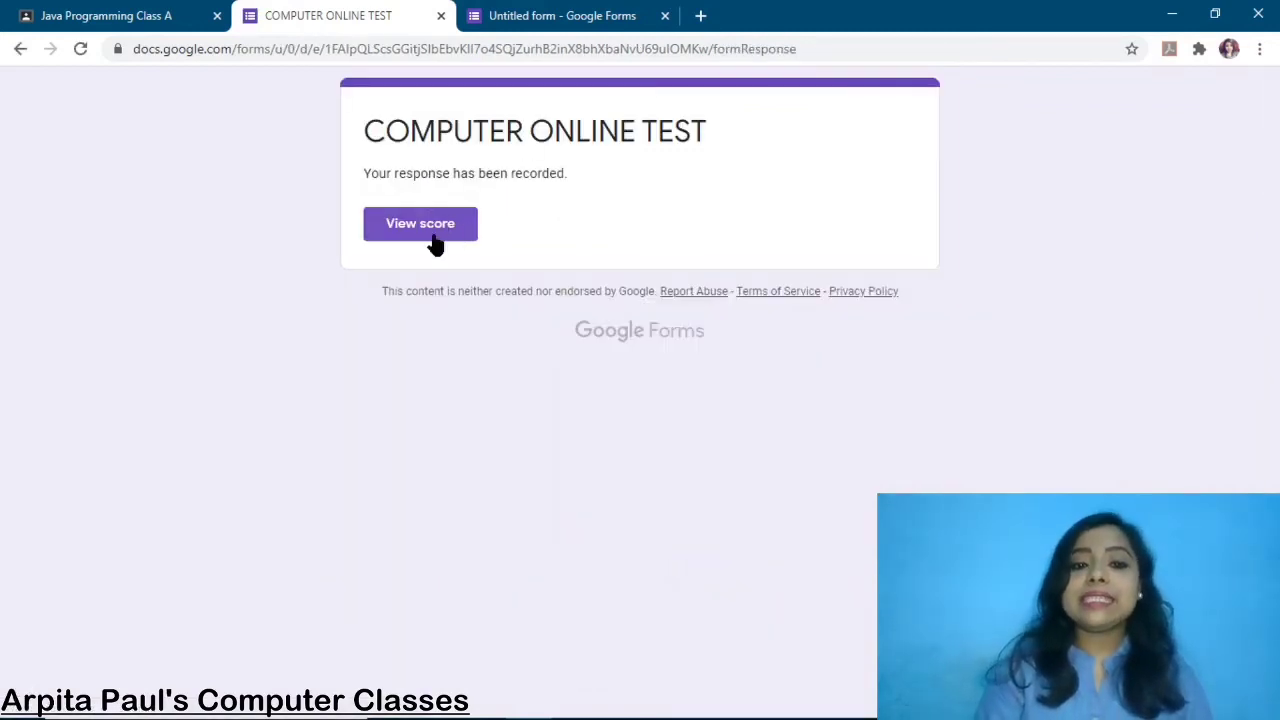
left_click(458, 225)
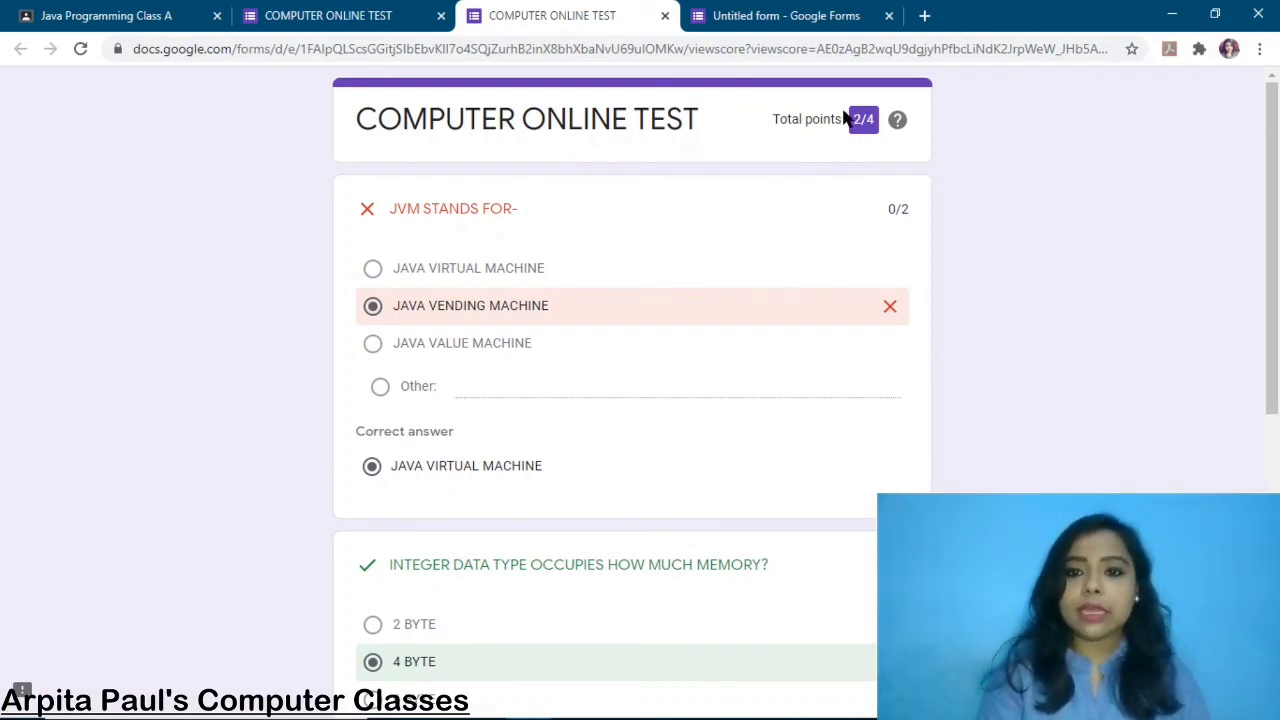
scroll(980, 258, "down", 1)
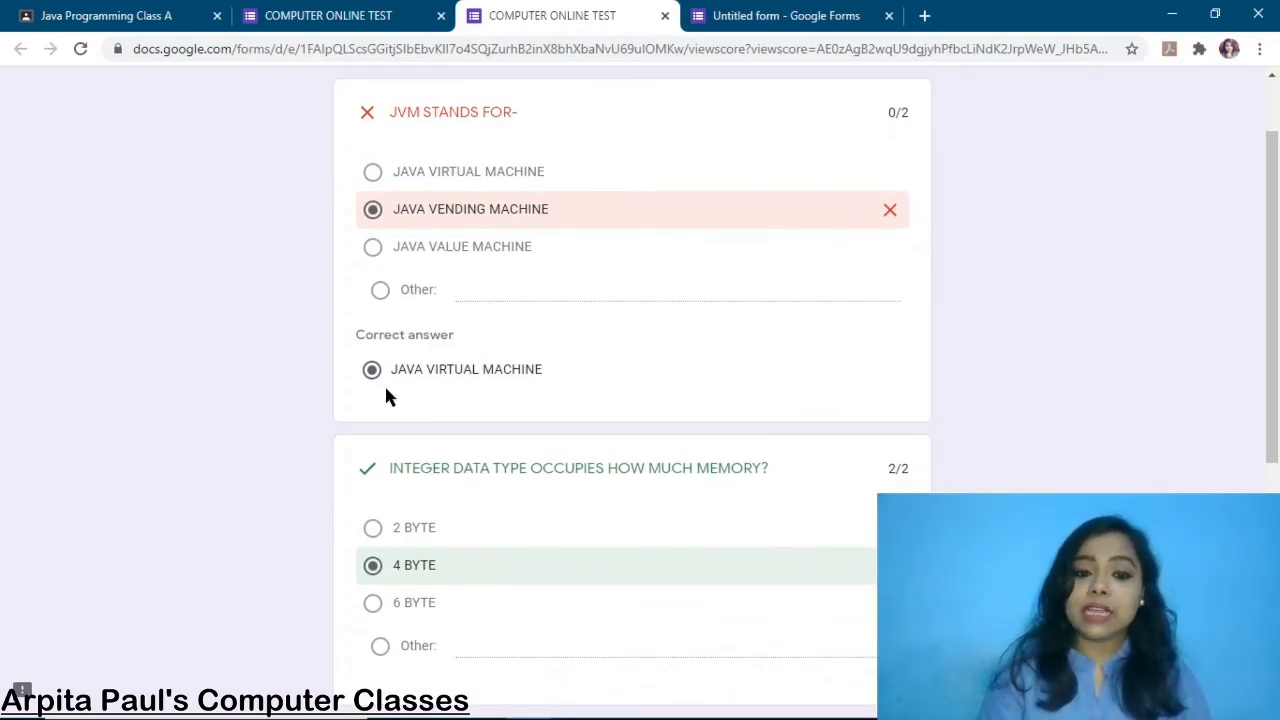
scroll(637, 374, "down", 3)
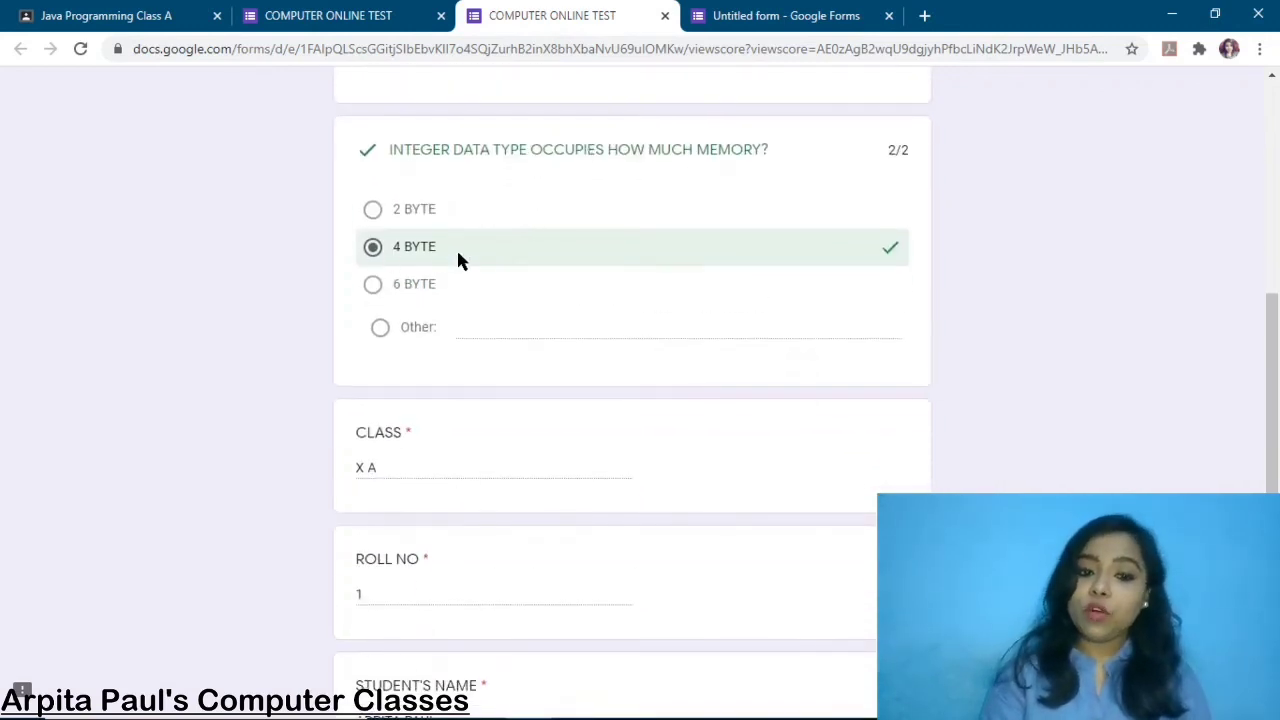
scroll(580, 306, "down", 2)
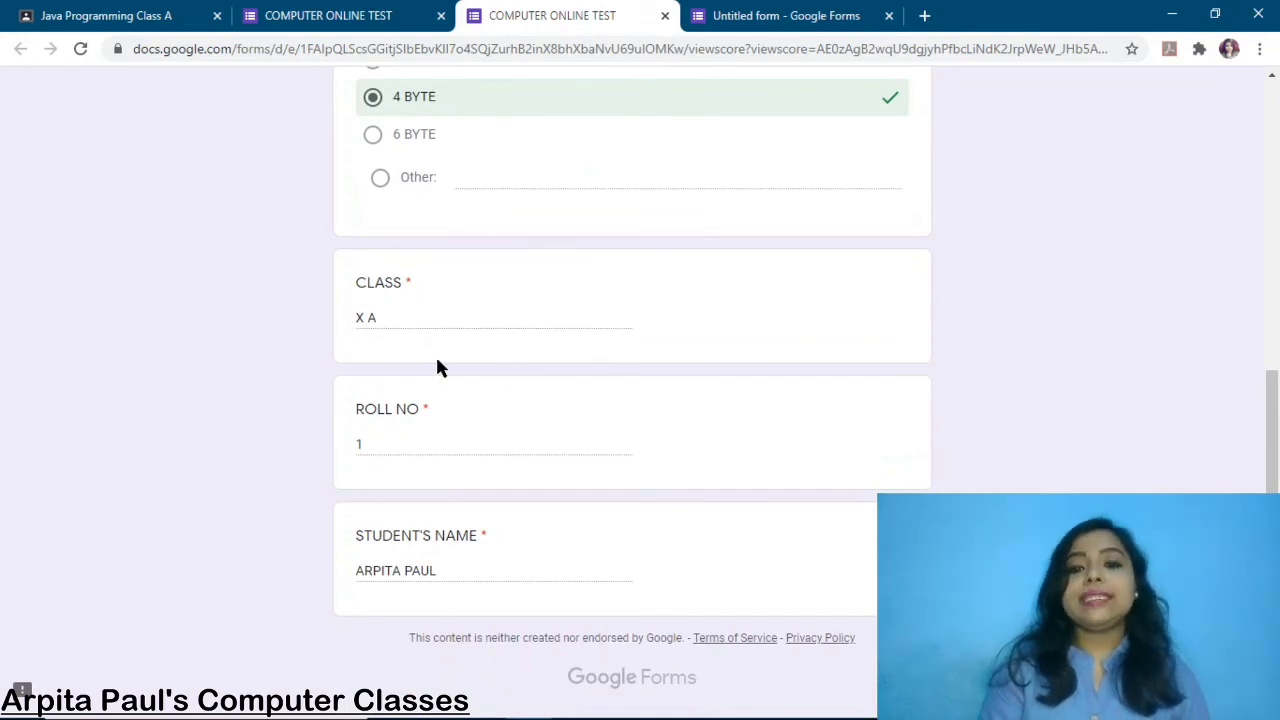
scroll(855, 281, "up", 10)
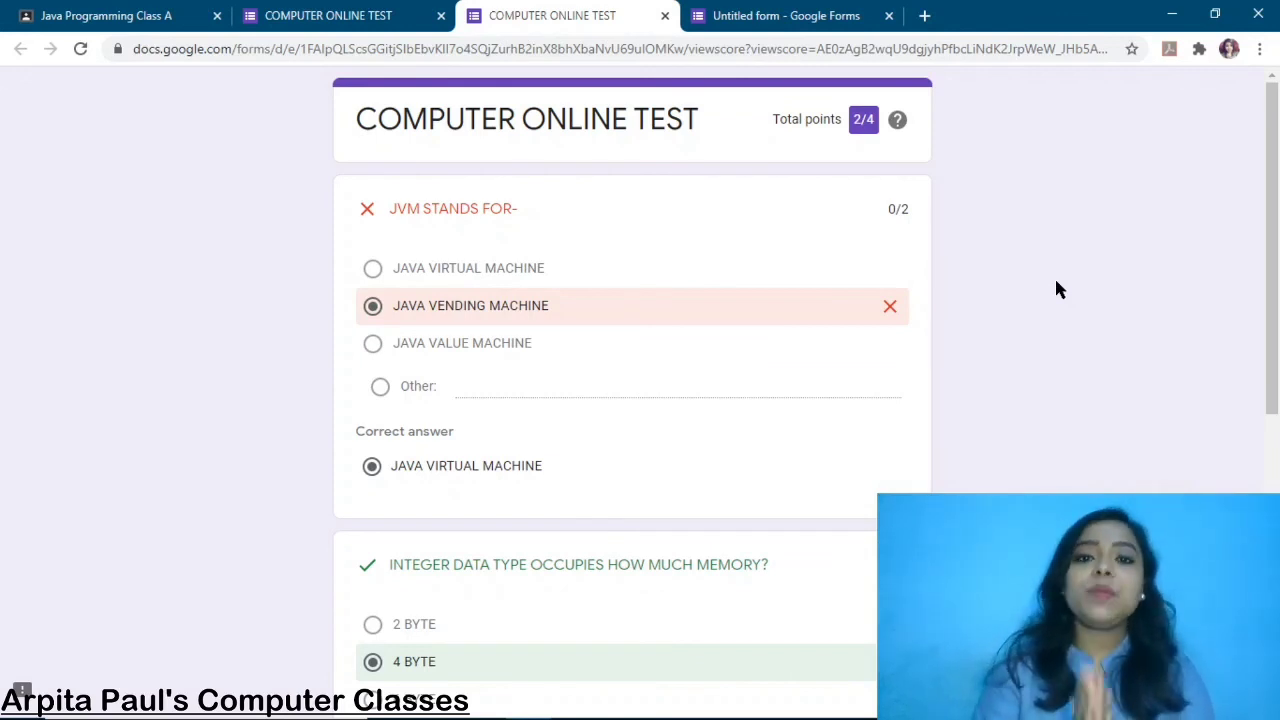
left_click(330, 14)
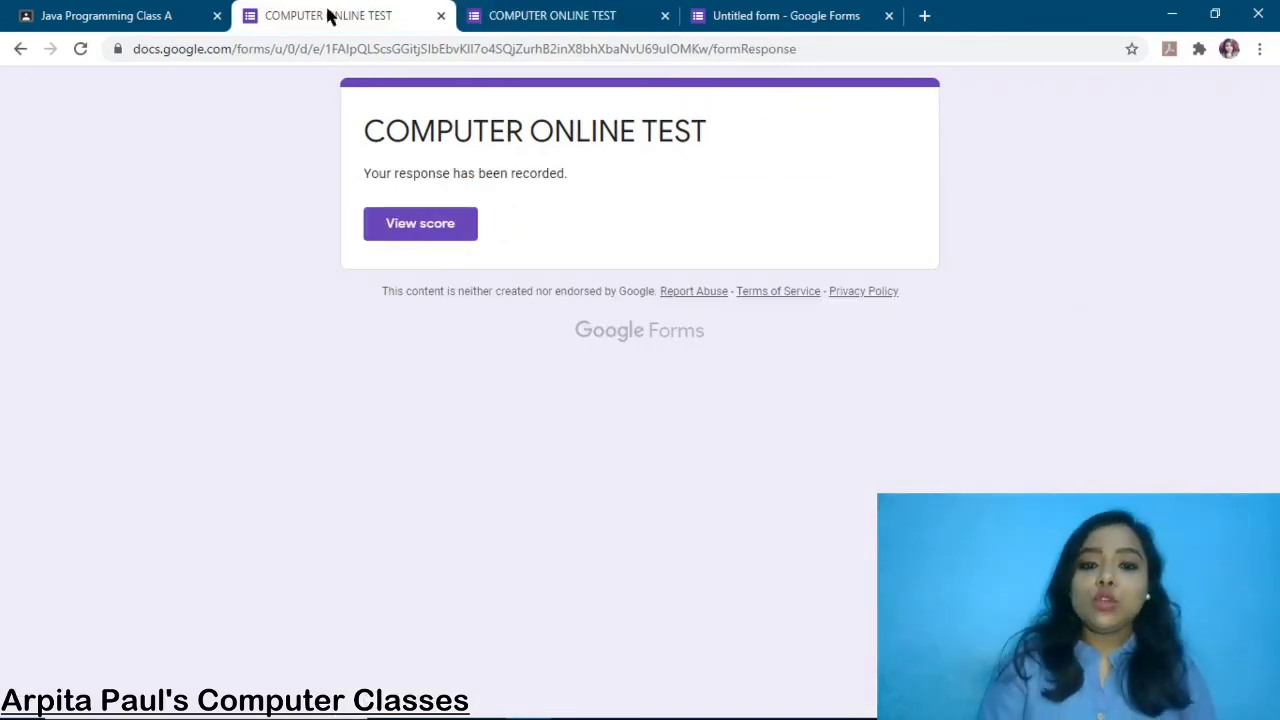
Back in the editor, close the Send form dialog and review the Responses summary: 1 response, average 2/4
left_click(770, 18)
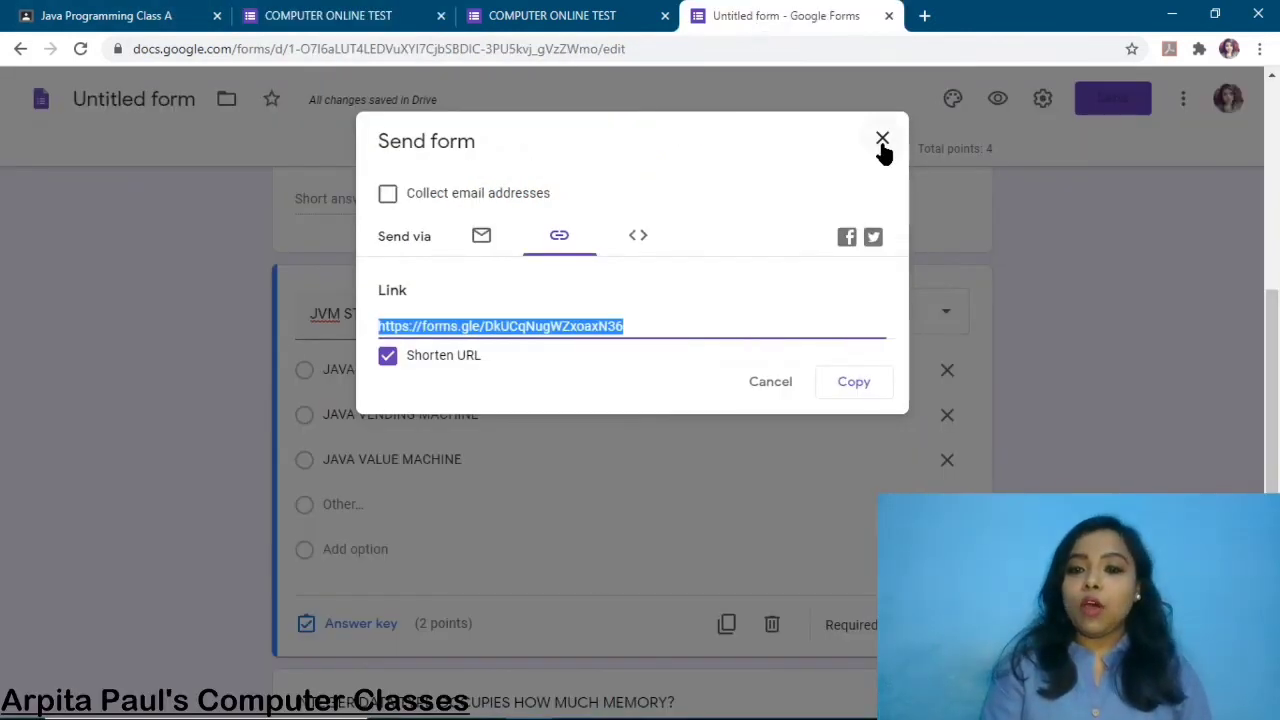
left_click(882, 142)
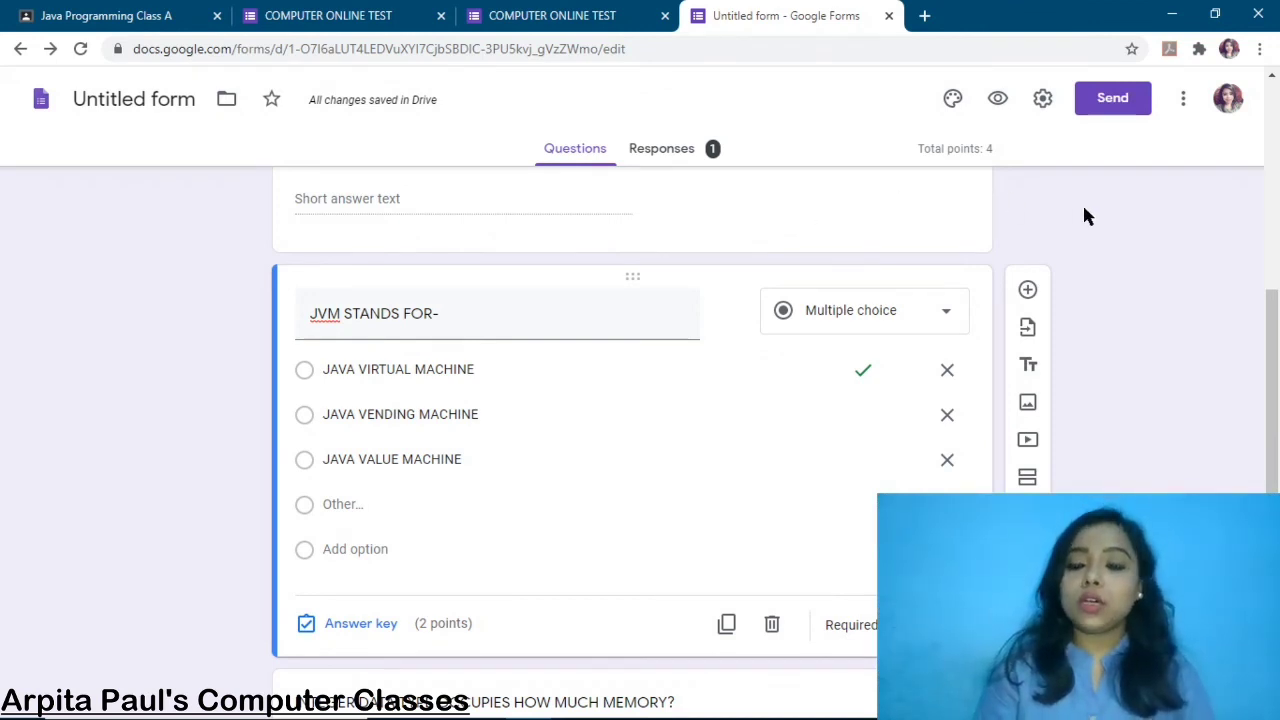
scroll(1085, 215, "up", 5)
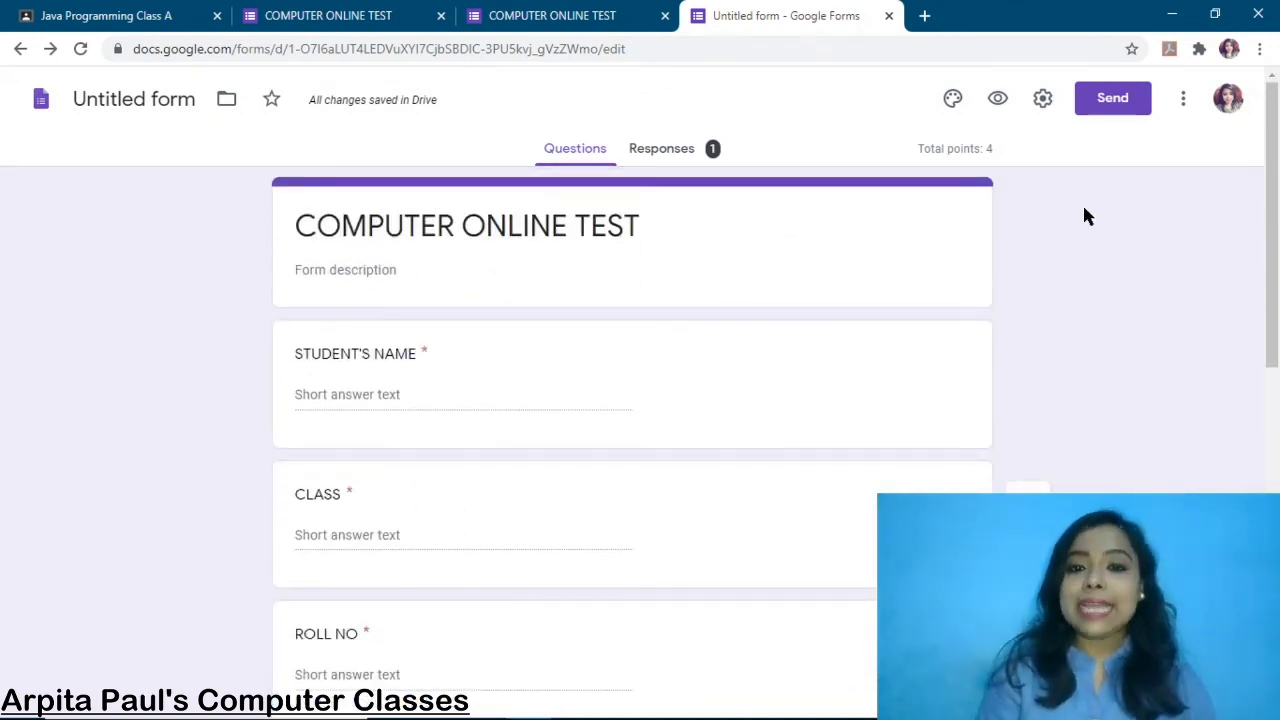
left_click(680, 150)
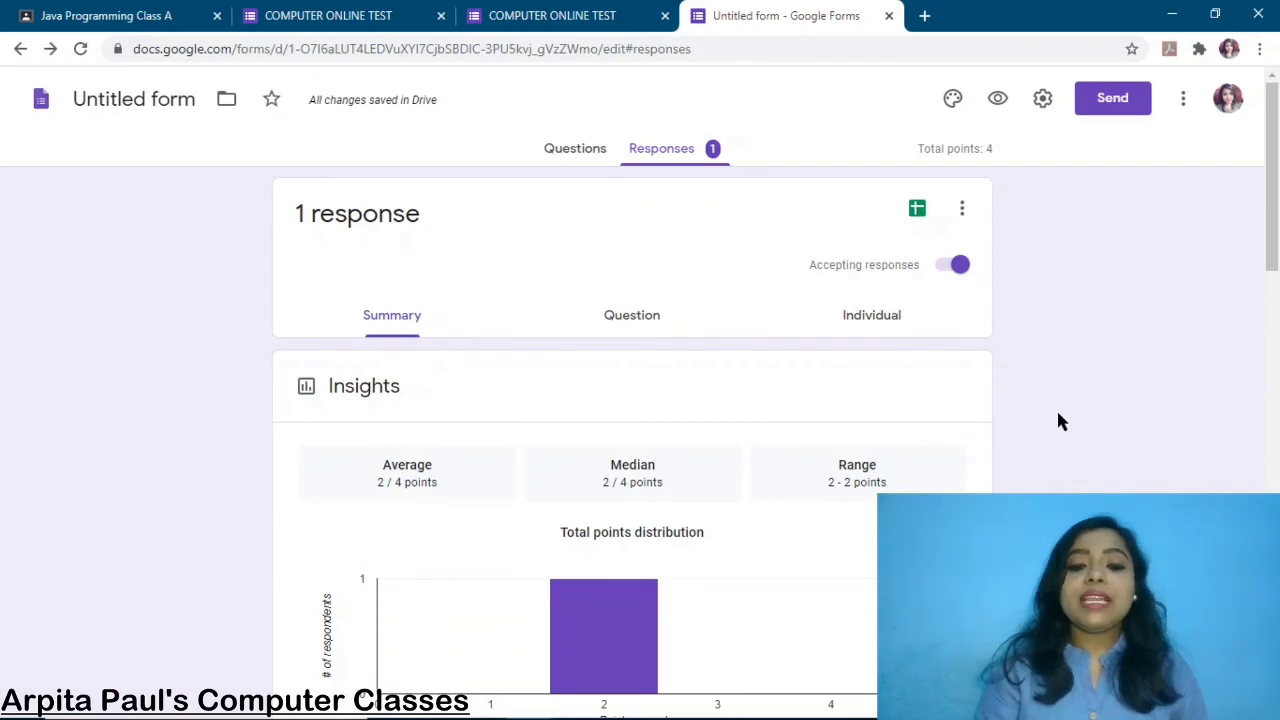
scroll(1061, 421, "down", 5)
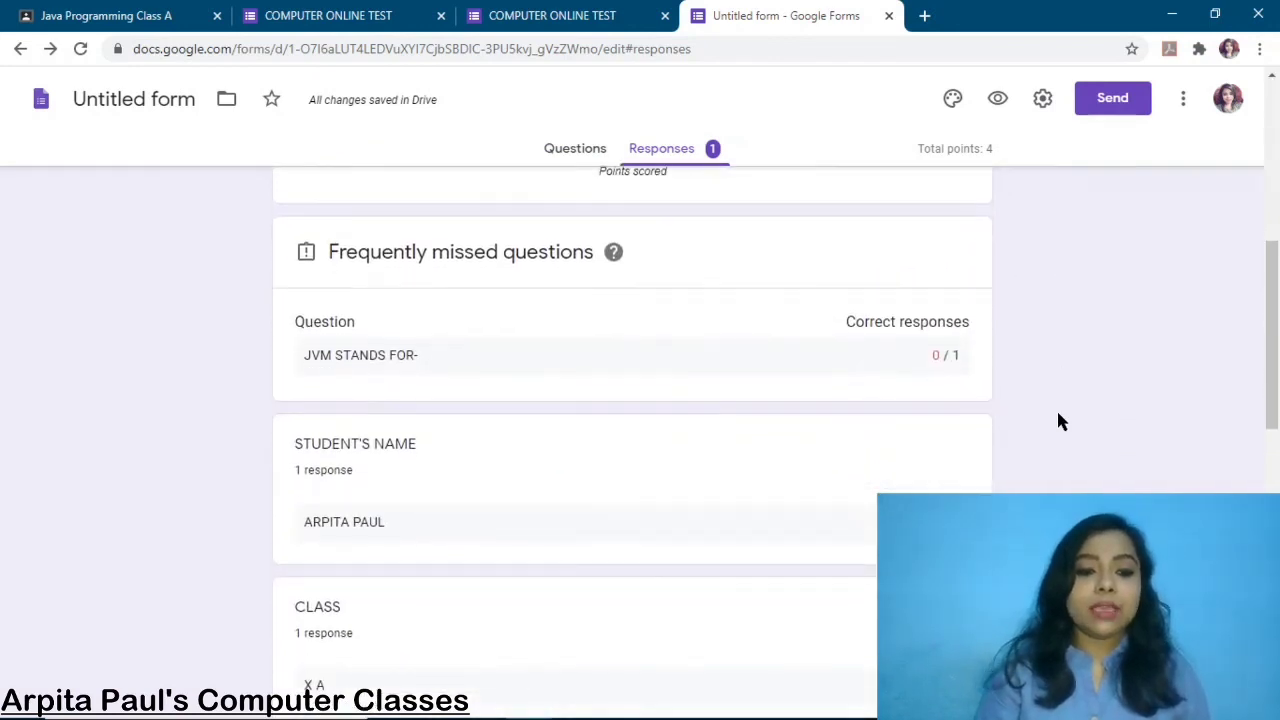
scroll(1061, 421, "down", 2)
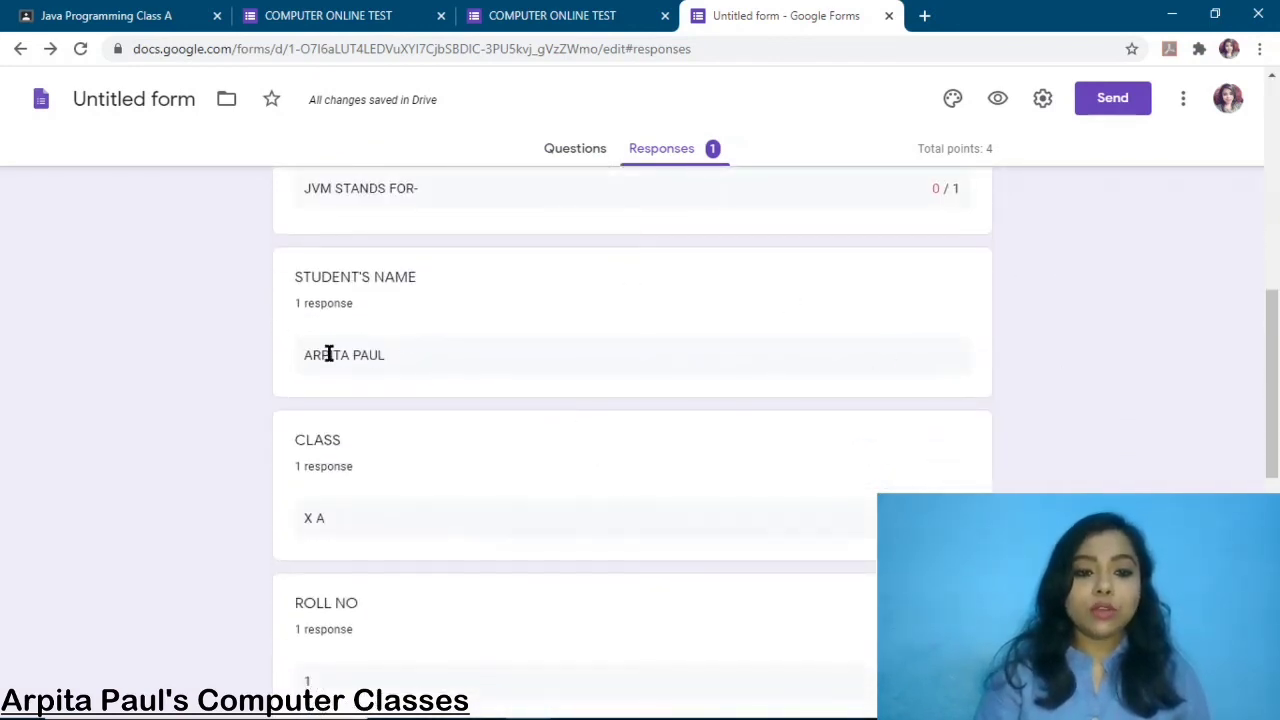
scroll(391, 365, "down", 5)
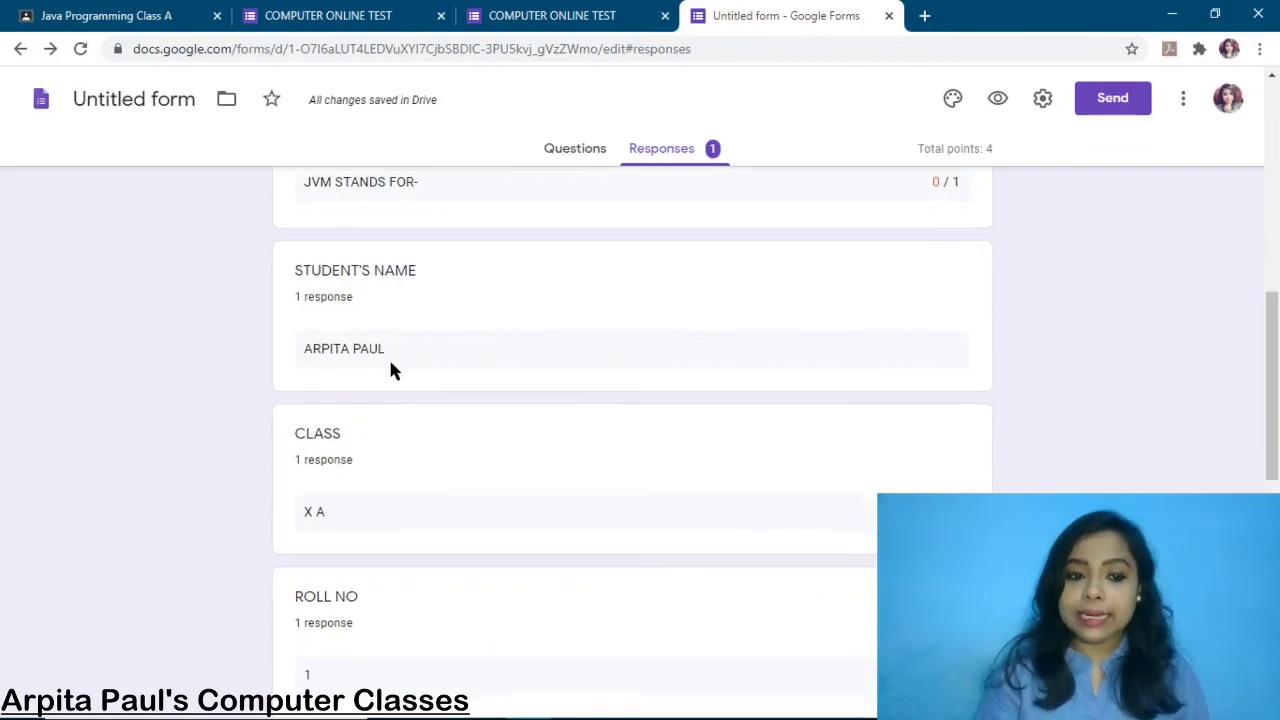
scroll(390, 362, "up", 10)
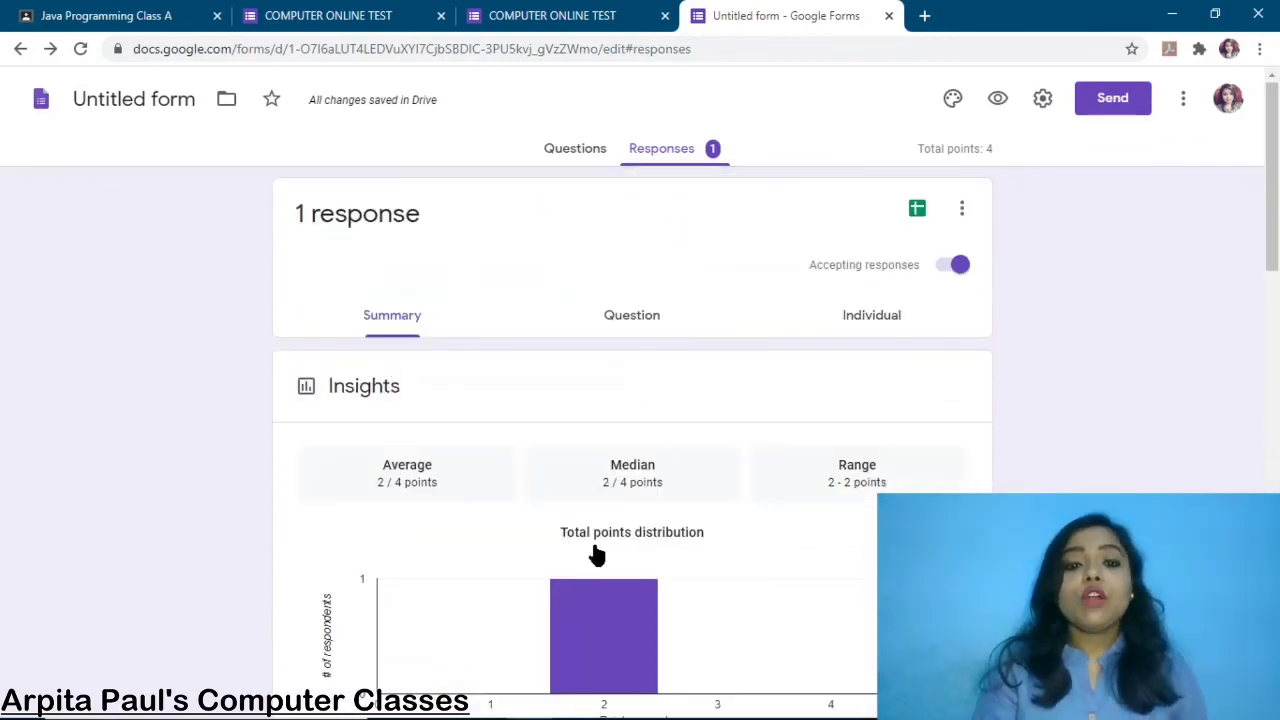
scroll(1075, 443, "down", 5)
scroll(1073, 436, "up", 5)
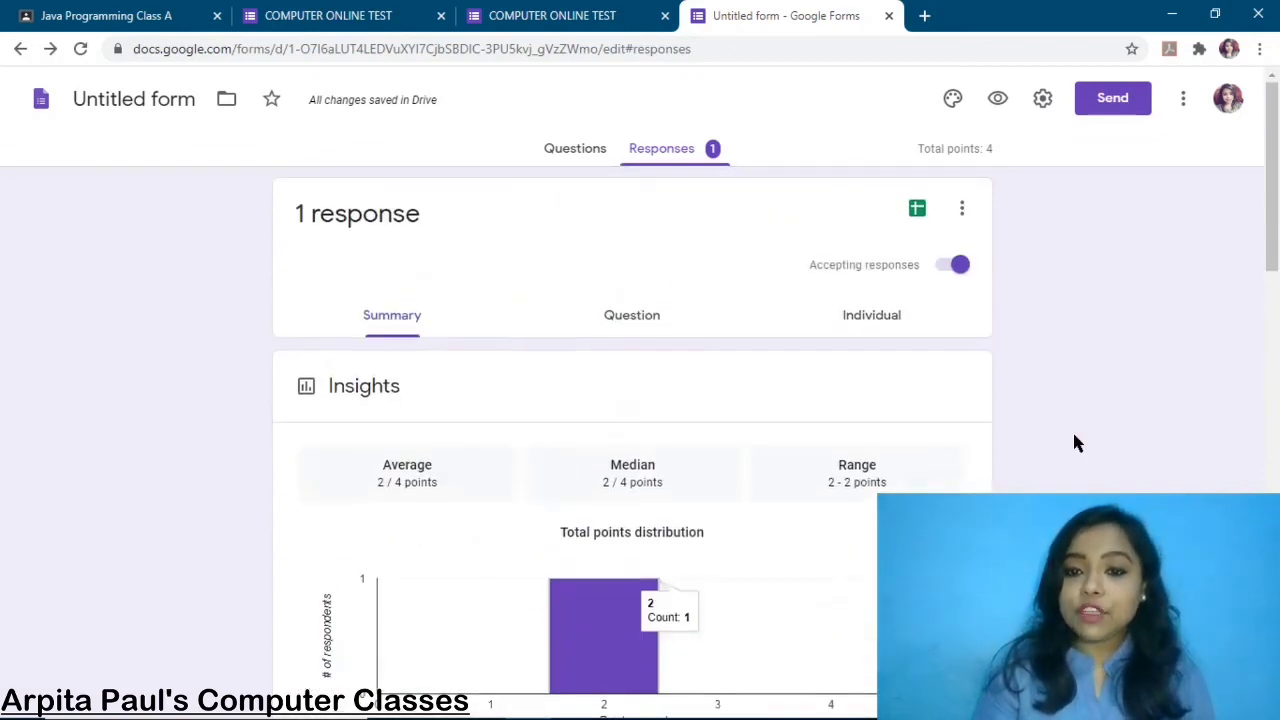
Review the Individual response (2/4, JVM wrong, 4 BYTE correct), then exit full screen
left_click(877, 317)
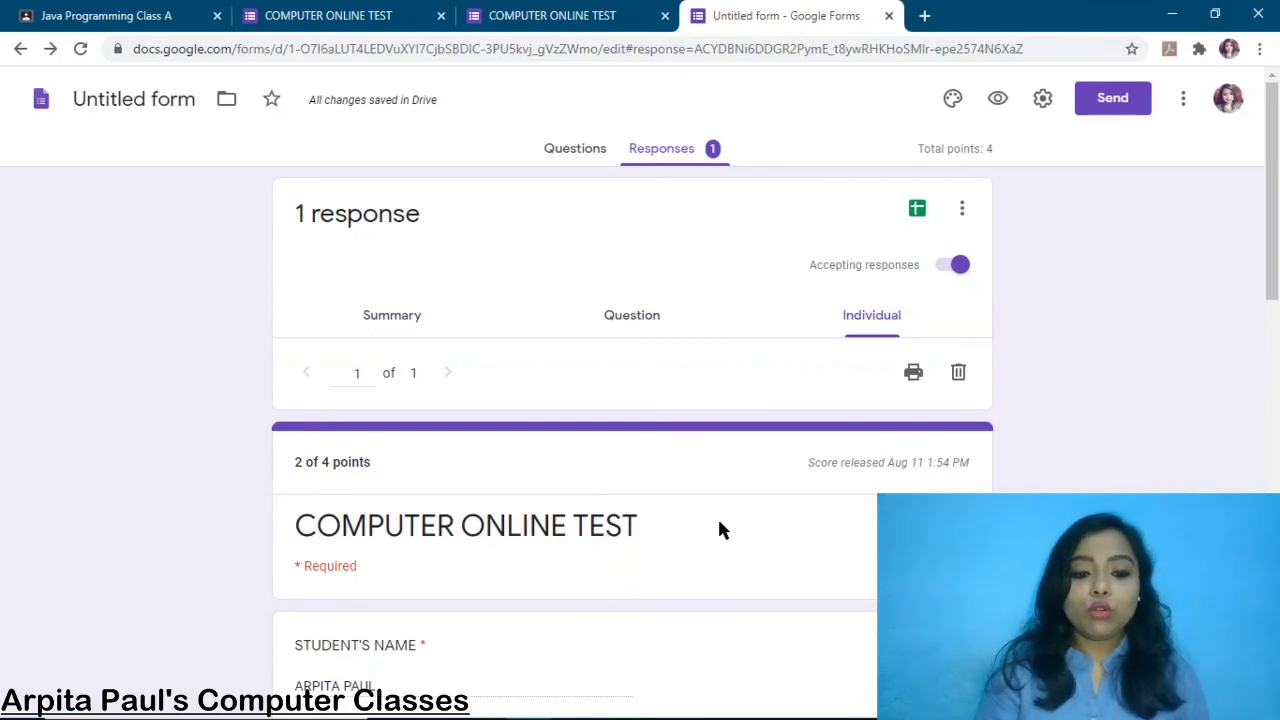
scroll(717, 516, "down", 4)
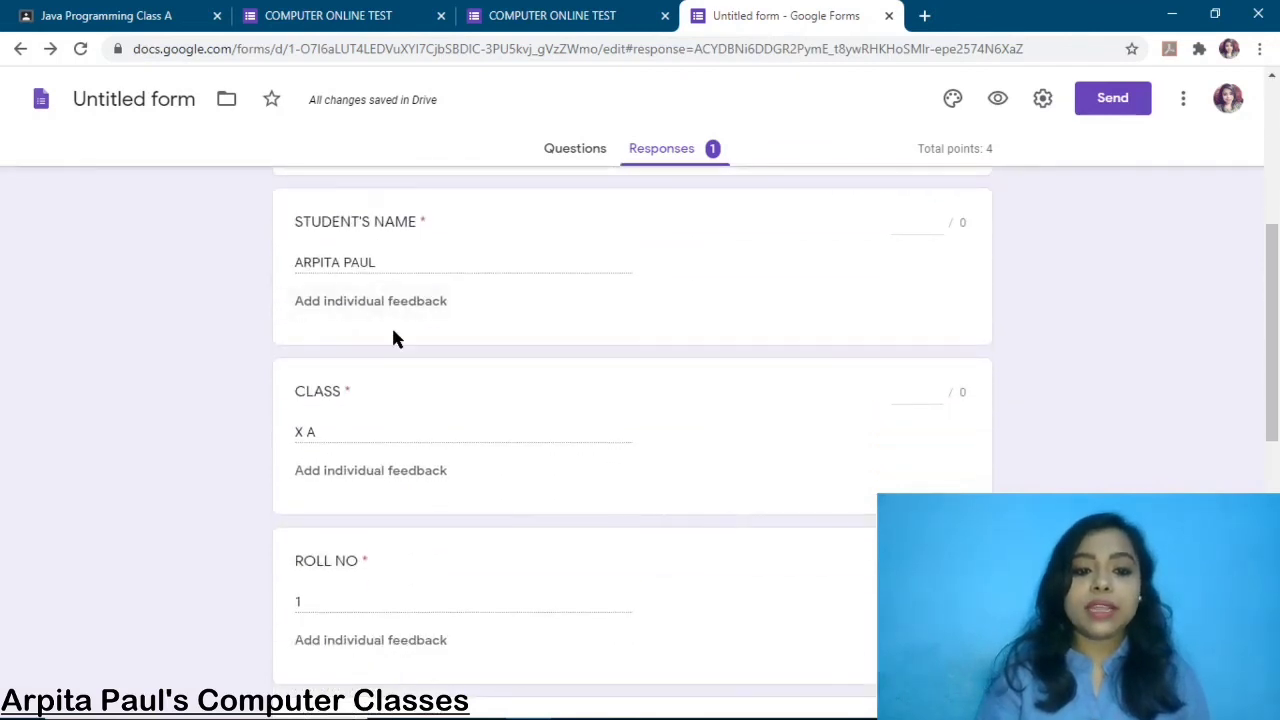
scroll(491, 330, "down", 1)
scroll(491, 338, "down", 4)
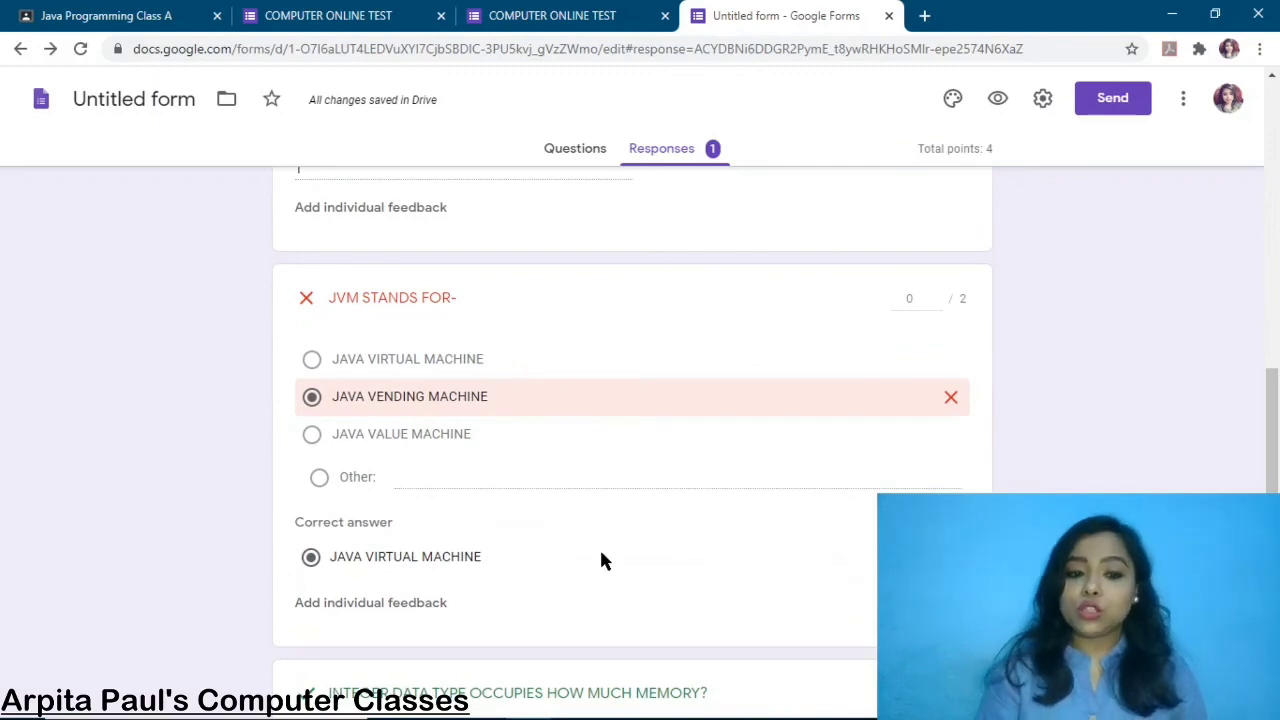
scroll(601, 560, "down", 3)
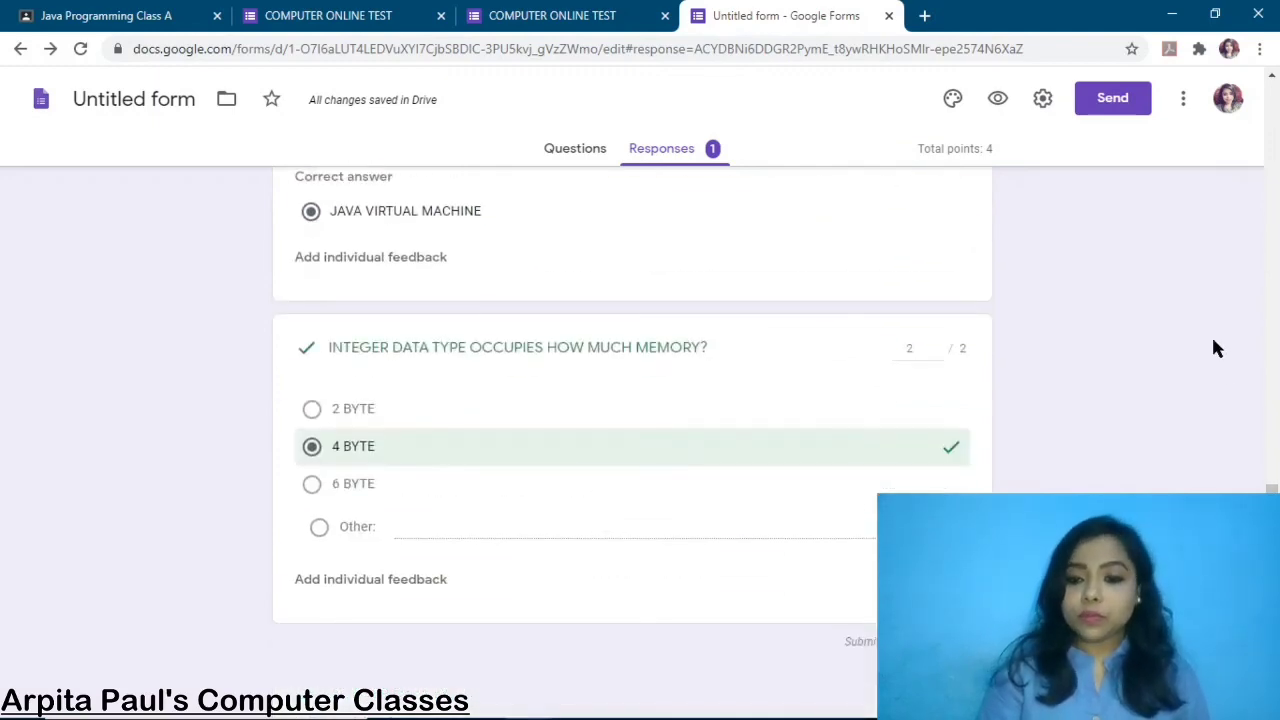
scroll(1014, 427, "up", 10)
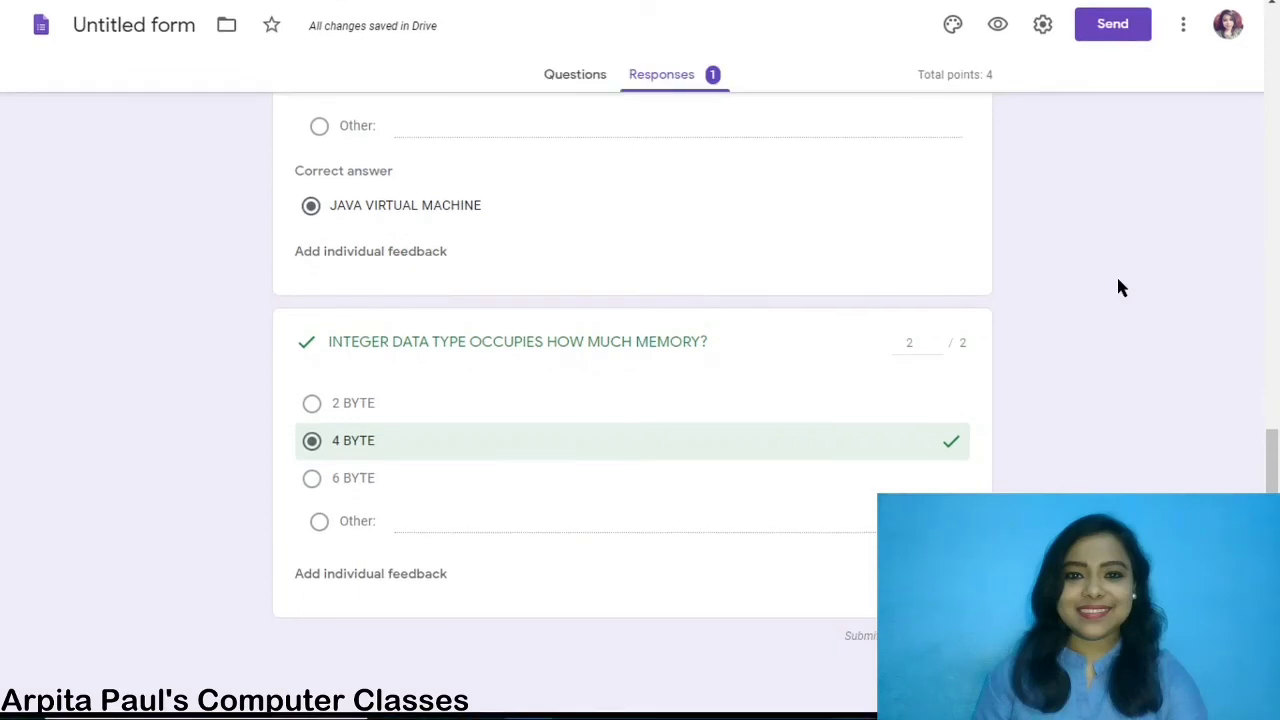
key("F11")
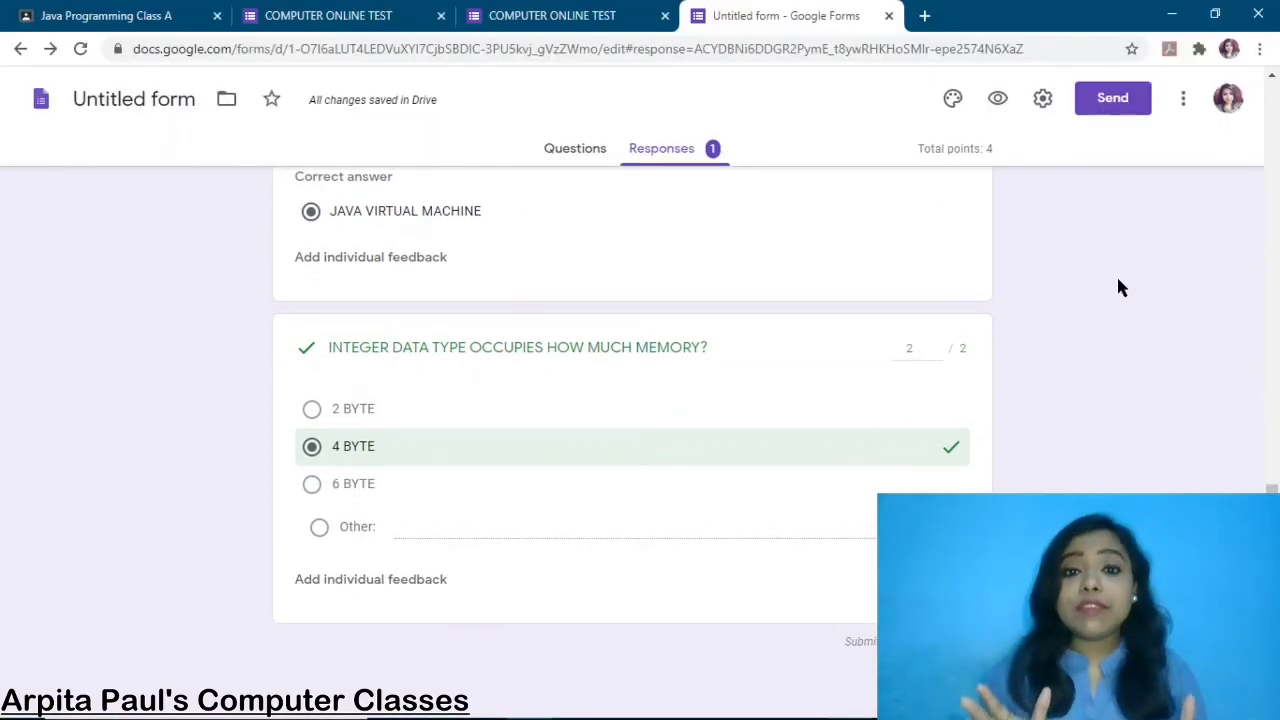